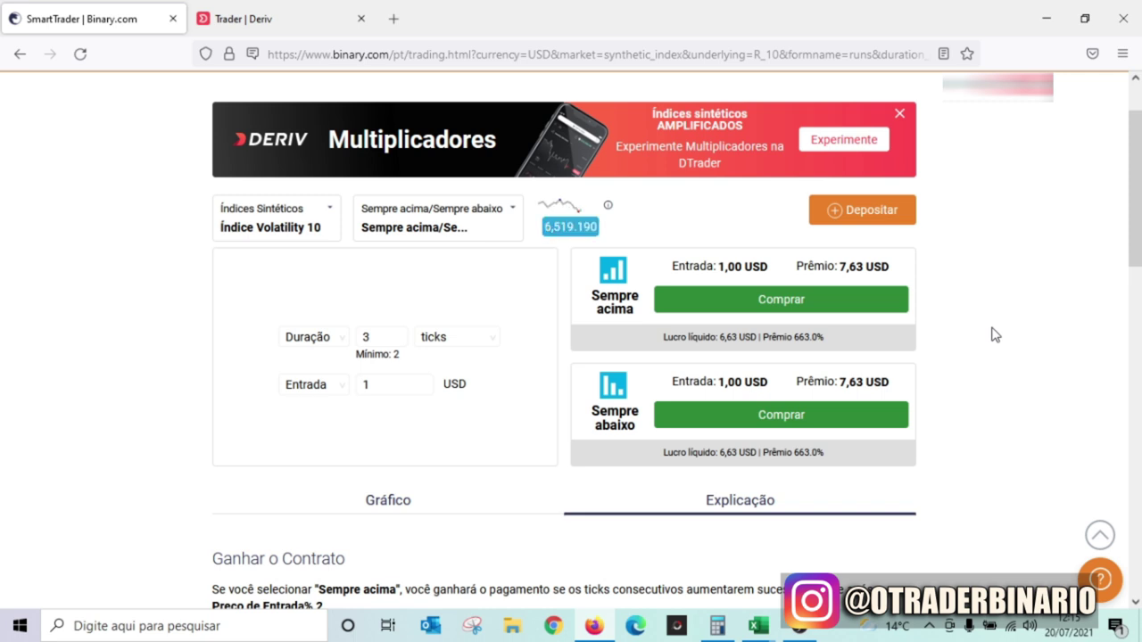
Set the Sempre acima/Sempre abaixo contract's duration to 2 ticks and the stake to 0.35 USD
drag(400, 336, 331, 335)
text(2)
click(107, 395)
click(390, 388)
drag(390, 388, 315, 391)
text(0.35)
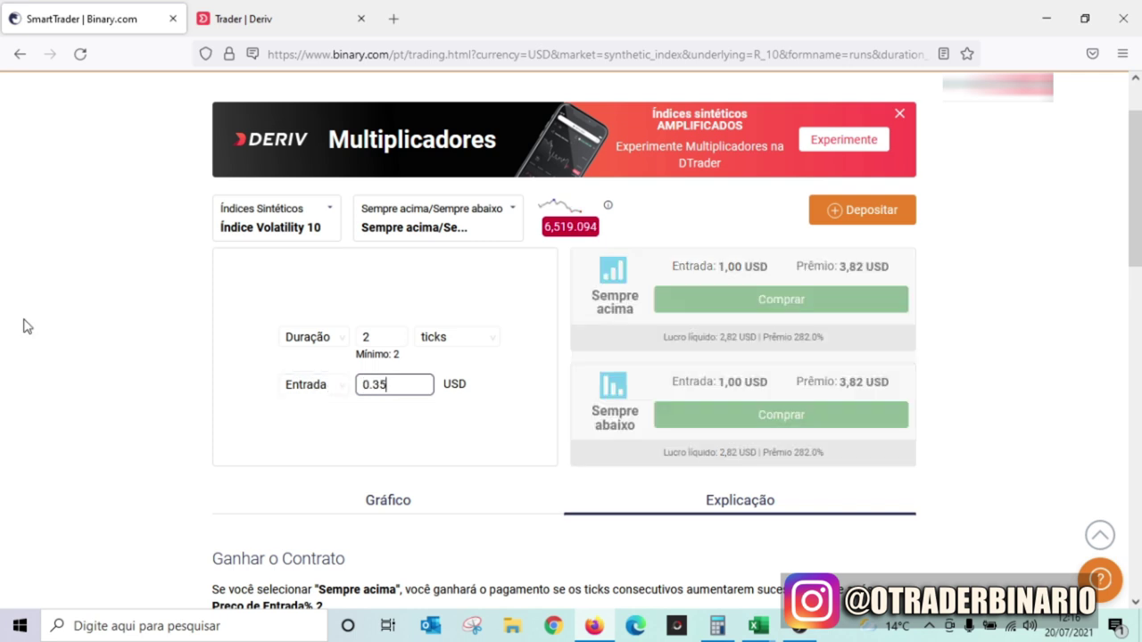
click(26, 329)
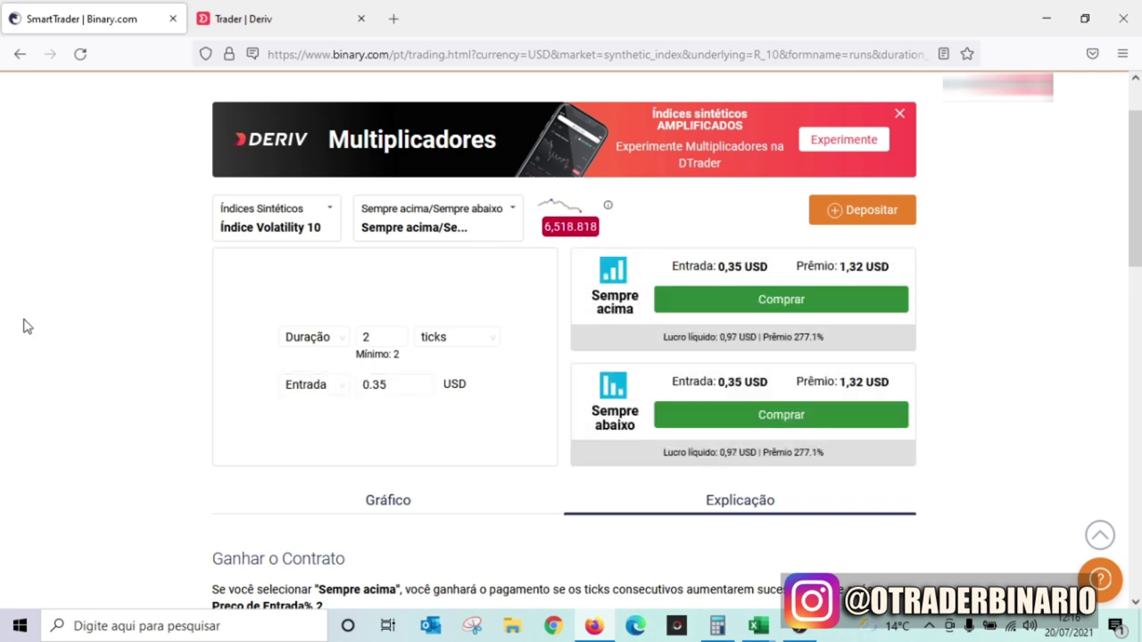
Set the contract's stake (Entrada) to 1 USD
drag(824, 339, 788, 337)
click(665, 380)
drag(397, 383, 335, 374)
text(1)
click(163, 371)
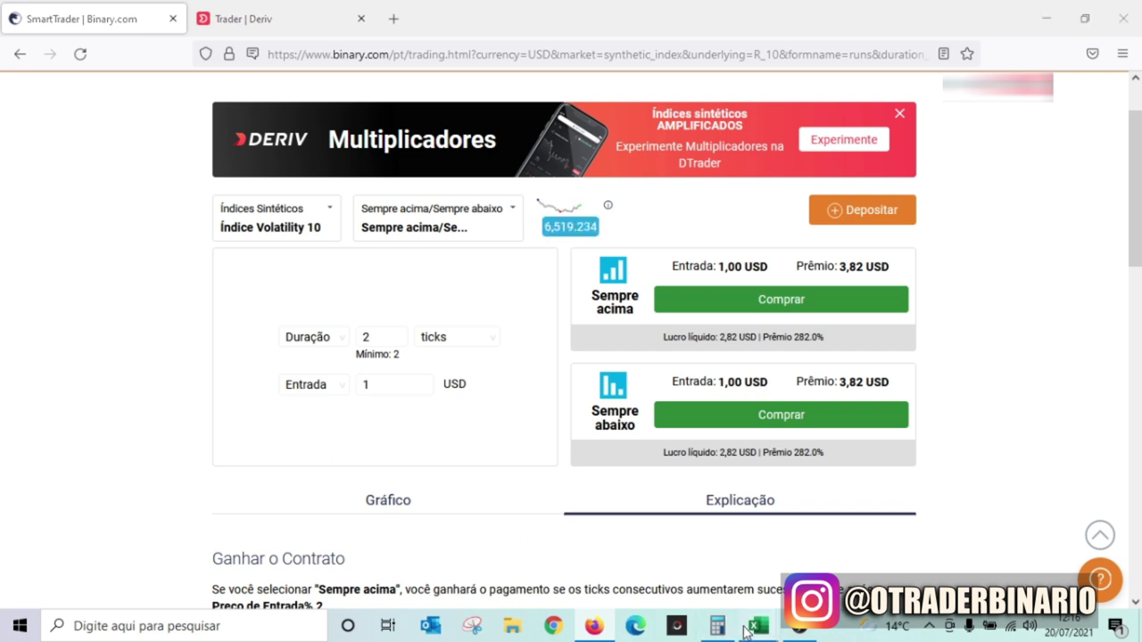
Switch to the Excel workbook and view the daily bot results on the Gerenciamento Bots sheet
mouse_move(756, 627)
click(705, 571)
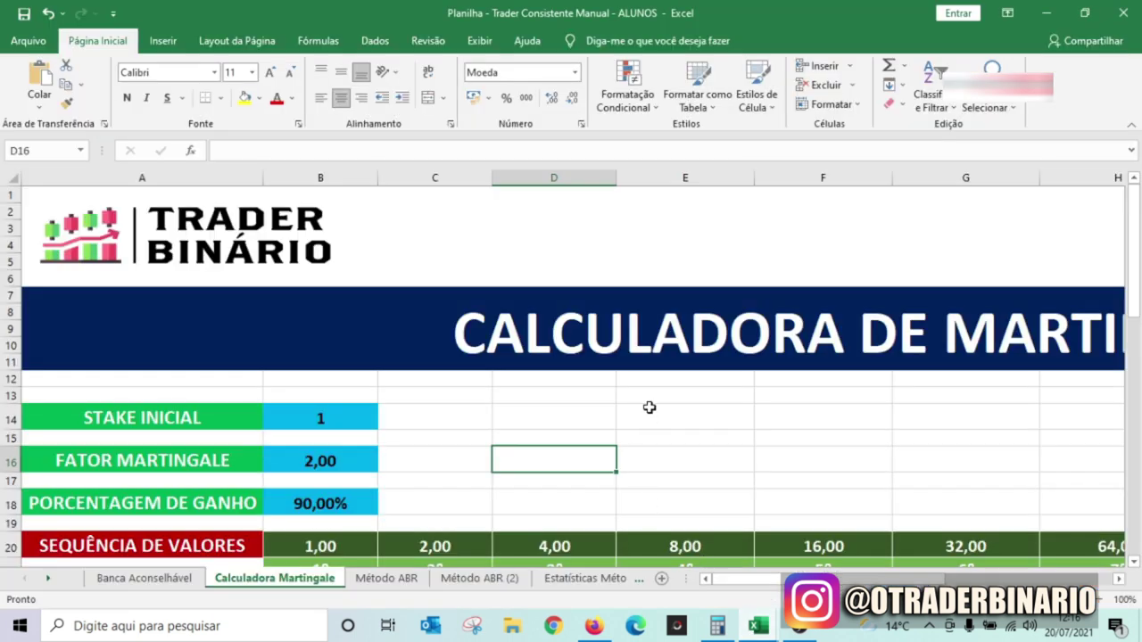
scroll(649, 408, down, 3)
click(48, 580)
click(49, 580)
click(49, 580)
click(48, 580)
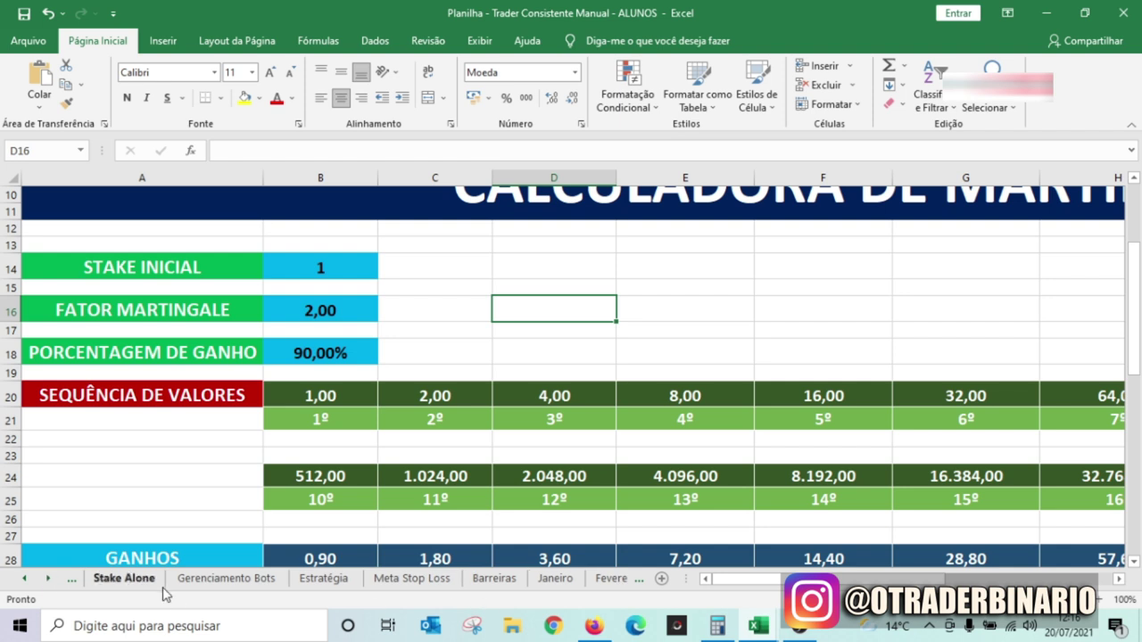
click(198, 581)
click(408, 394)
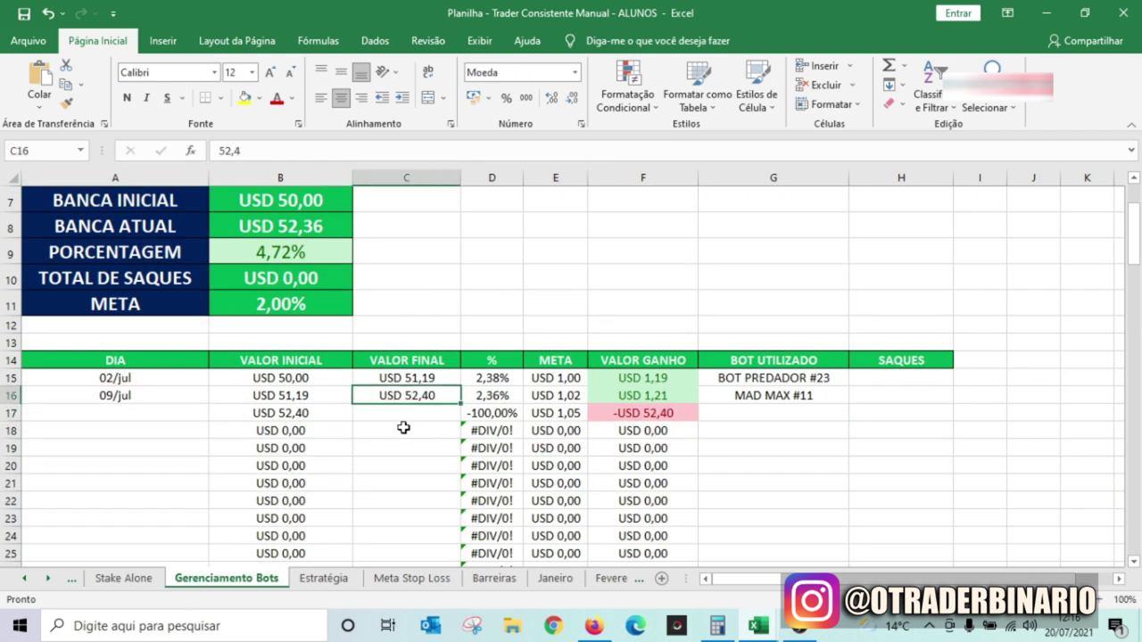
Open the Julho sheet to review July's daily earnings
click(49, 580)
click(49, 580)
click(49, 579)
click(48, 580)
click(48, 580)
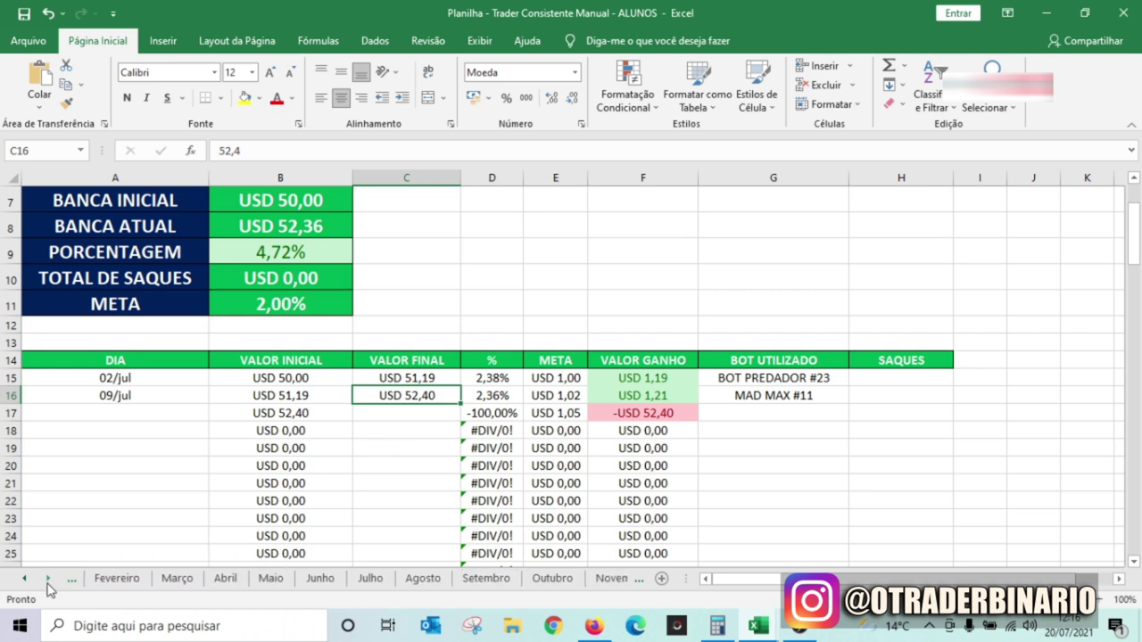
click(369, 578)
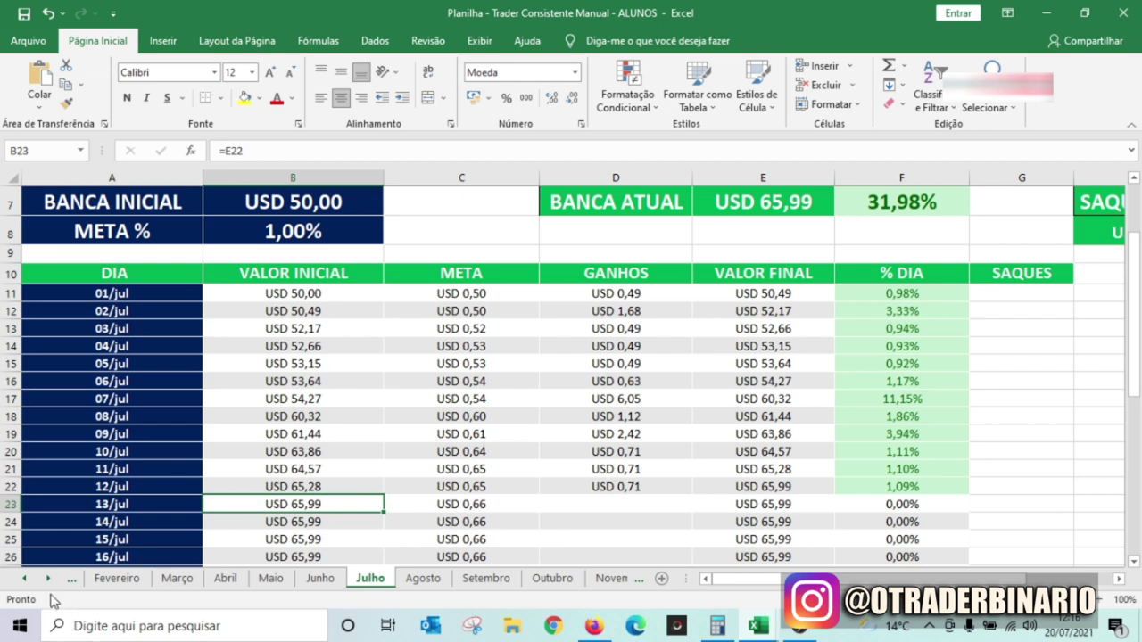
Open the Método ABR sheet and look through its daily July balances
click(25, 579)
click(25, 582)
click(25, 582)
click(25, 583)
click(25, 582)
click(45, 580)
click(45, 580)
click(29, 583)
click(25, 583)
click(25, 583)
click(25, 583)
click(25, 582)
click(116, 582)
click(291, 492)
scroll(291, 494, down, 6)
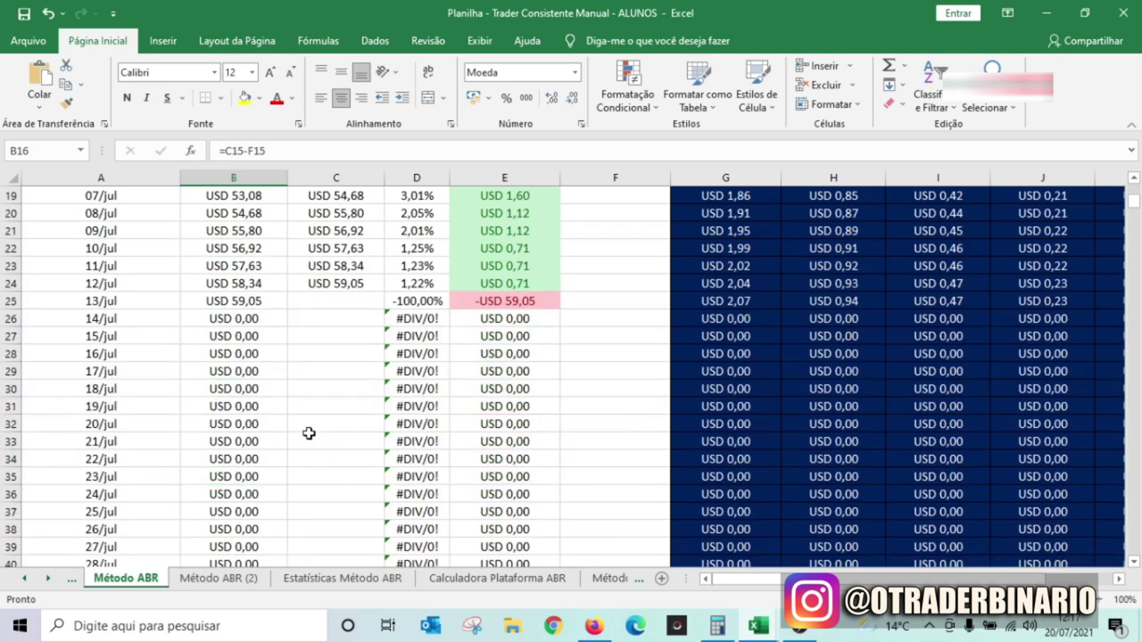
Highlight the empty final-value cells for 13/jul to 20/jul (C25:C32) on the Método ABR sheet
scroll(314, 431, up, 1)
click(310, 370)
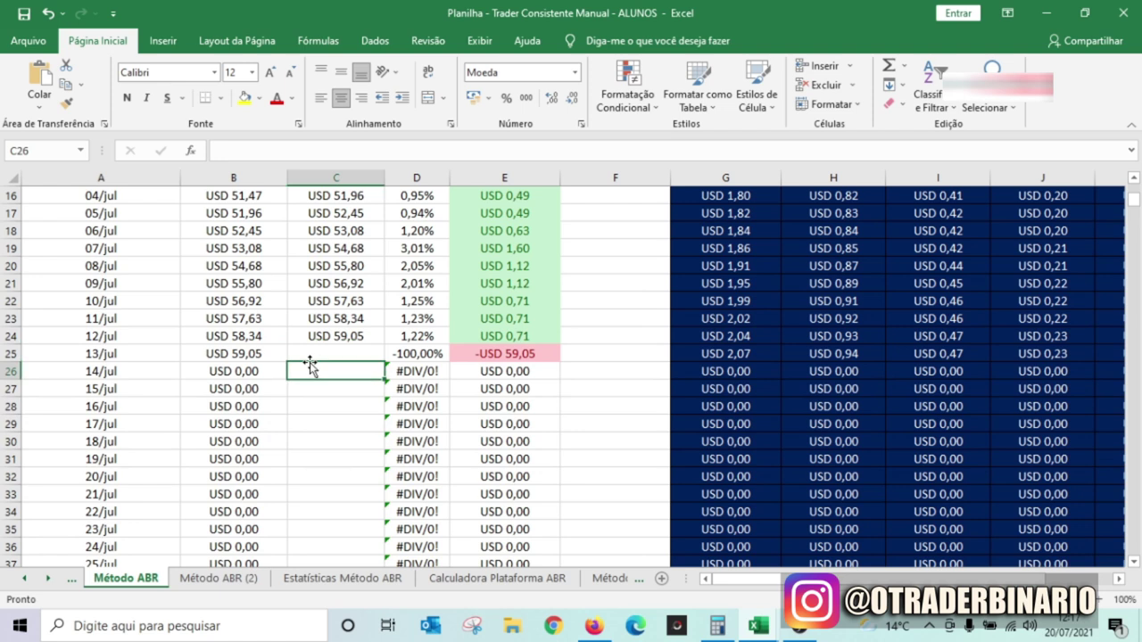
click(316, 353)
drag(321, 355, 321, 471)
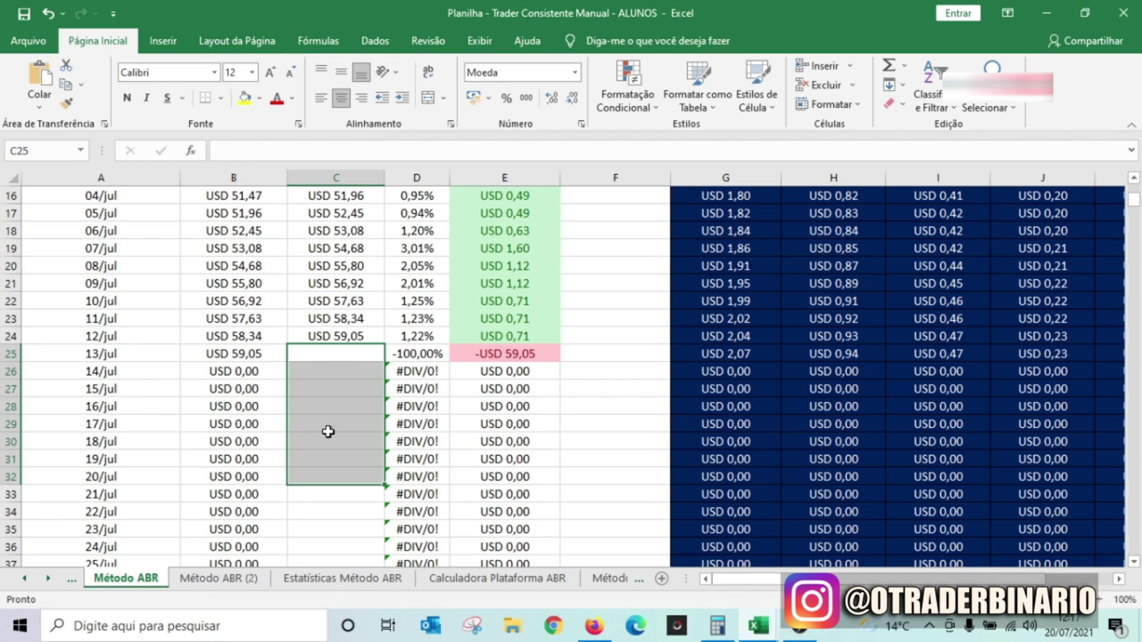
click(328, 432)
Review the July results on the Método ABR (2) sheet and return to the Método ABR sheet
click(220, 578)
scroll(259, 457, up, 1)
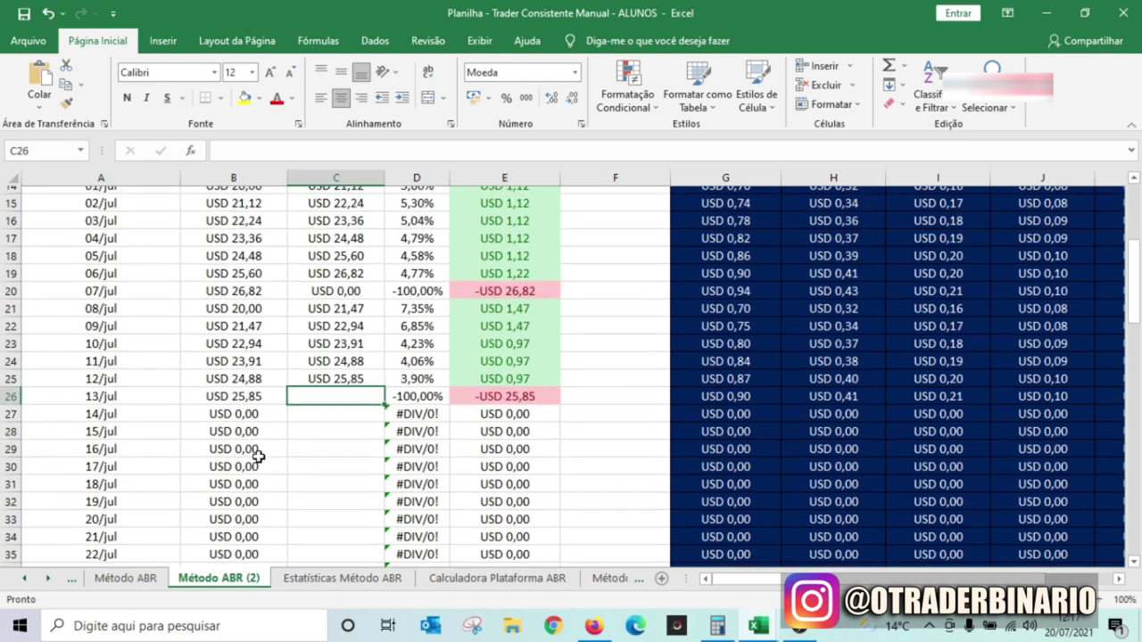
scroll(259, 457, up, 5)
click(143, 578)
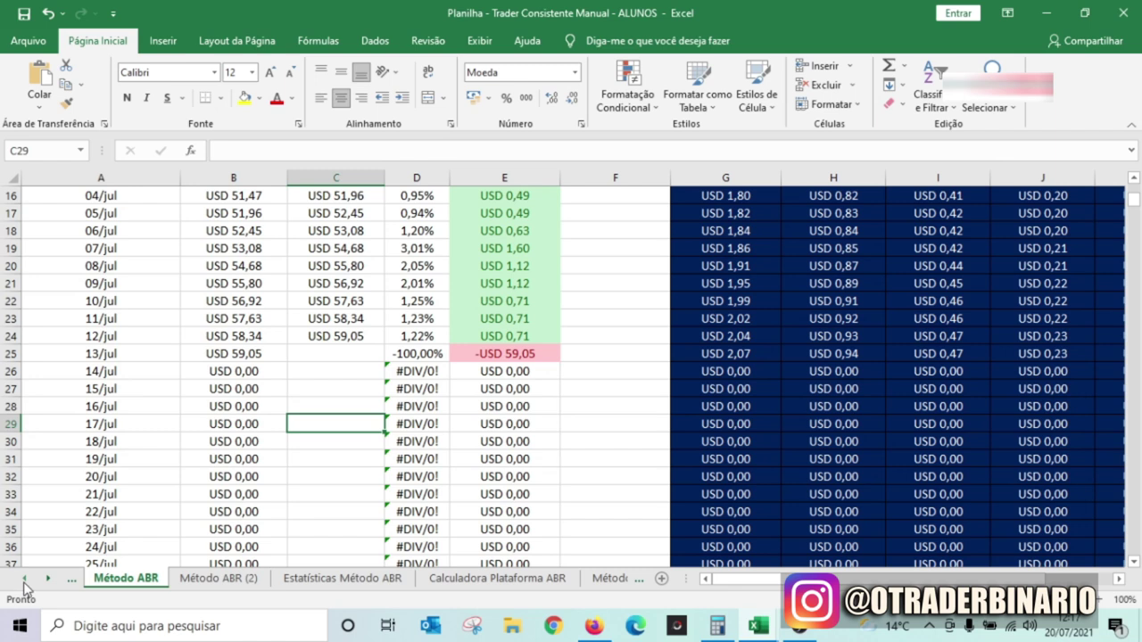
Open the Calculadora Martingale sheet and set STAKE INICIAL to 0,35
click(24, 579)
click(24, 578)
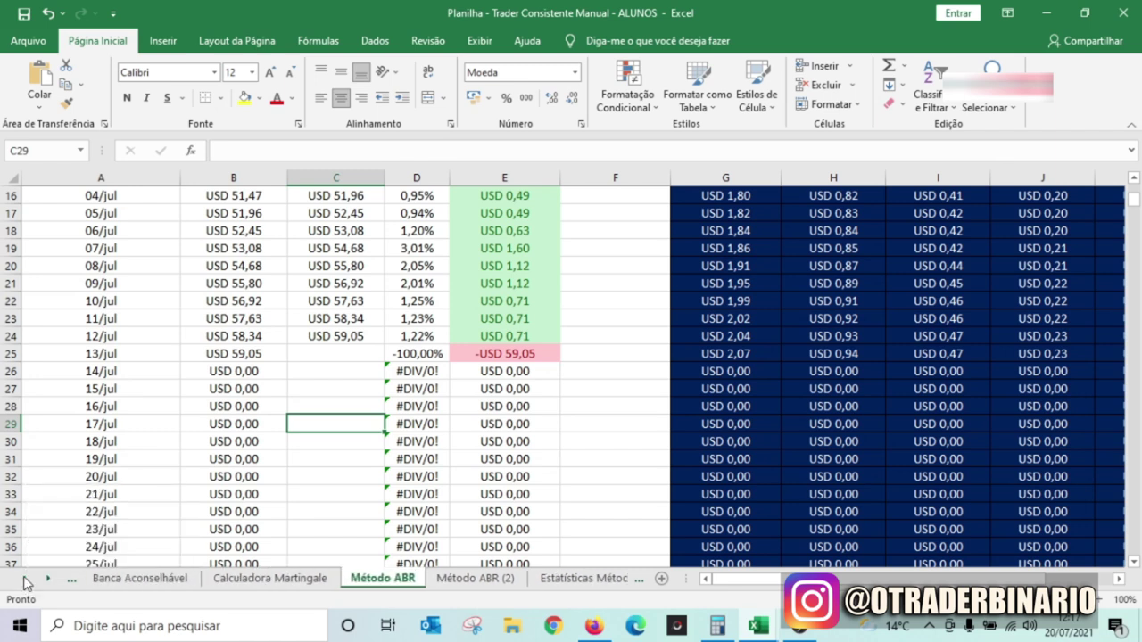
click(295, 578)
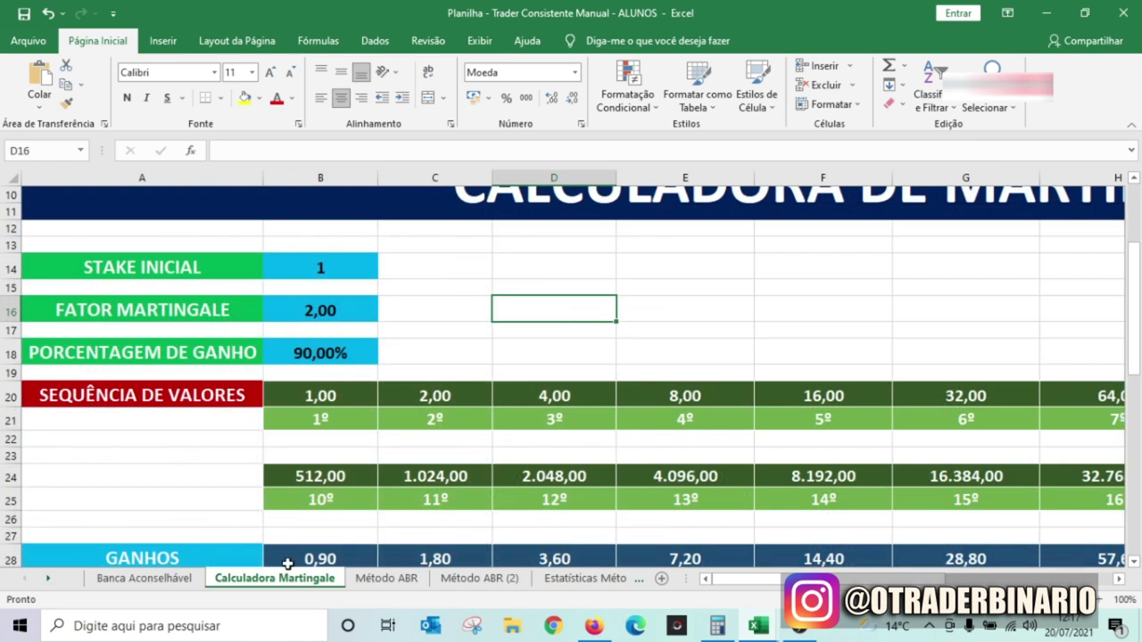
click(329, 259)
text(0,35)
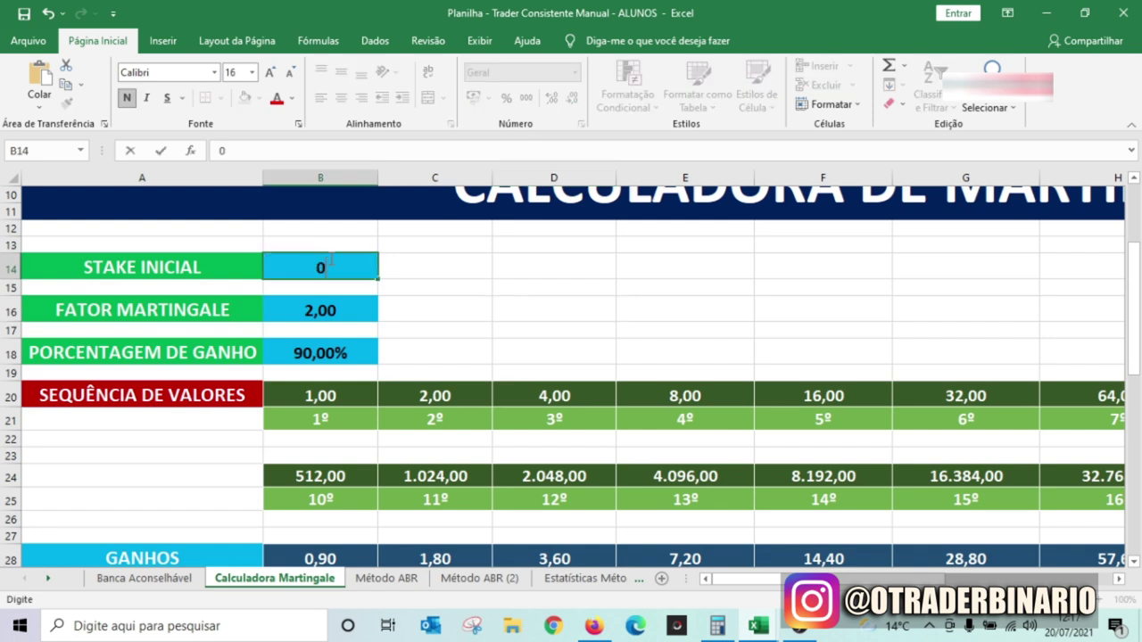
Set PORCENTAGEM DE GANHO to 282% and select the FATOR MARTINGALE value
click(339, 355)
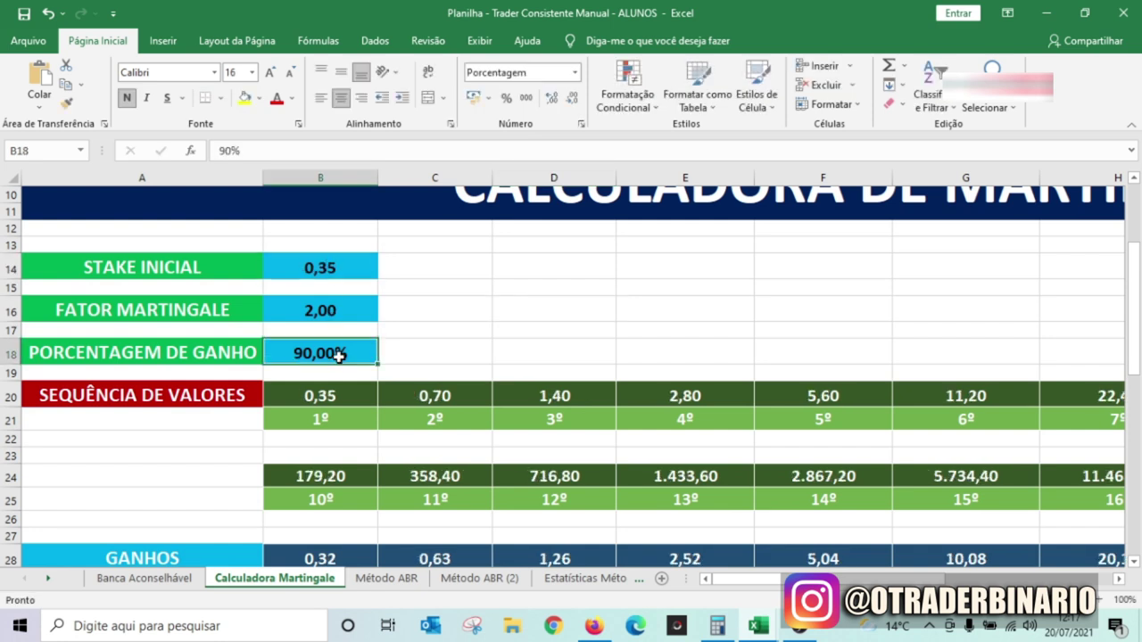
text(282)
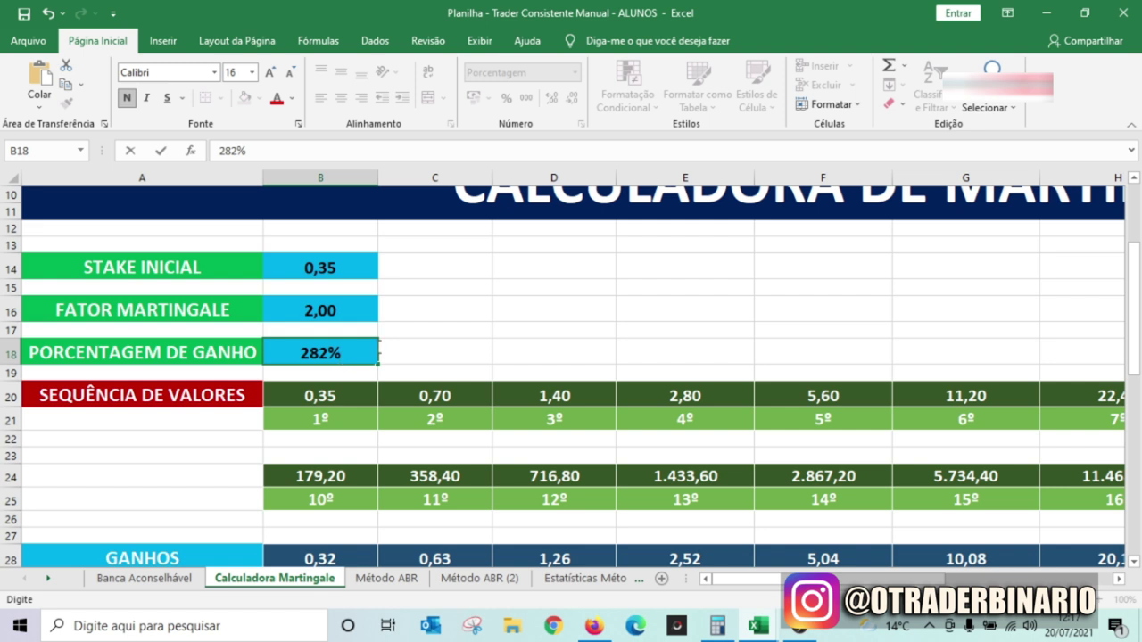
click(415, 324)
click(347, 300)
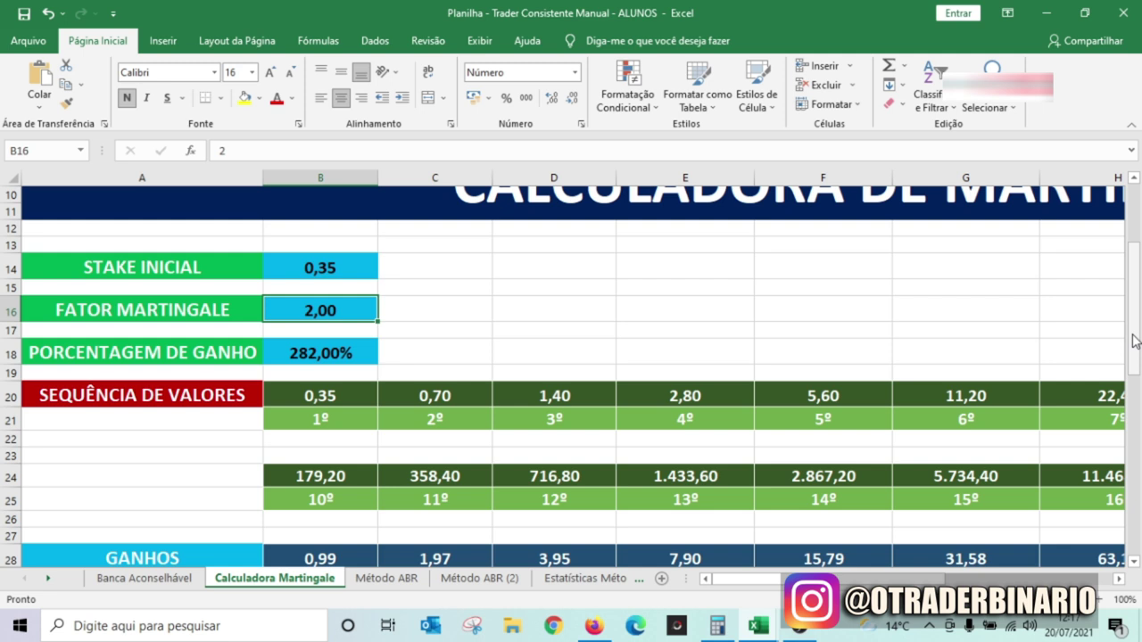
Examine the first entries of SEQUÊNCIA DE VALORES and compare the 4º gain with the 3º accumulated SOMA - VALOR DE BANCA
drag(1135, 340, 1138, 379)
click(352, 288)
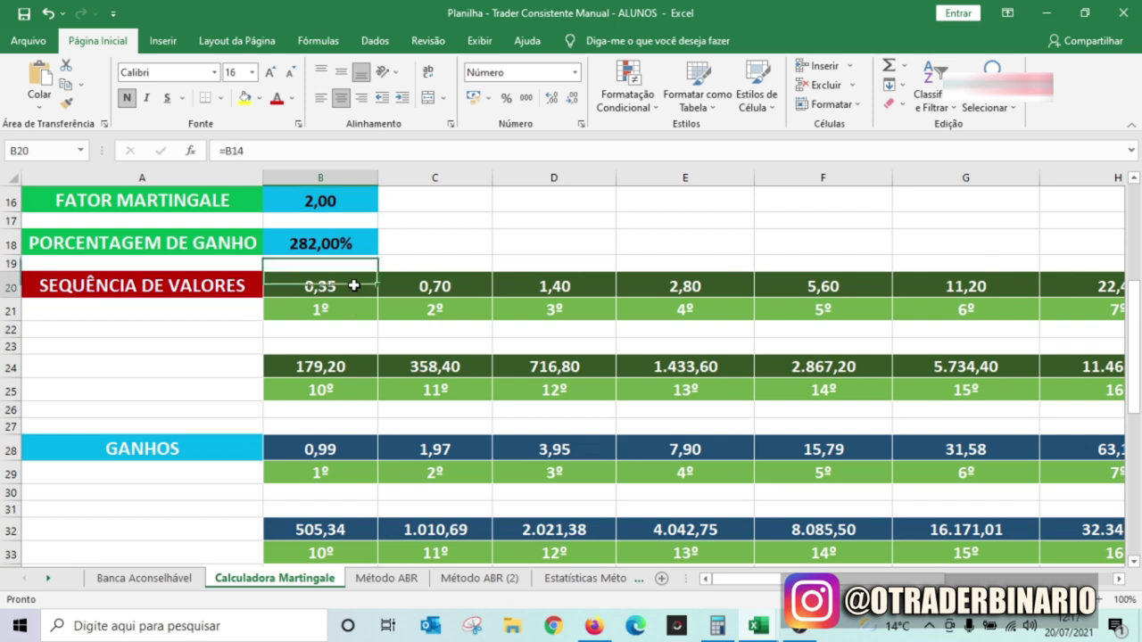
click(461, 284)
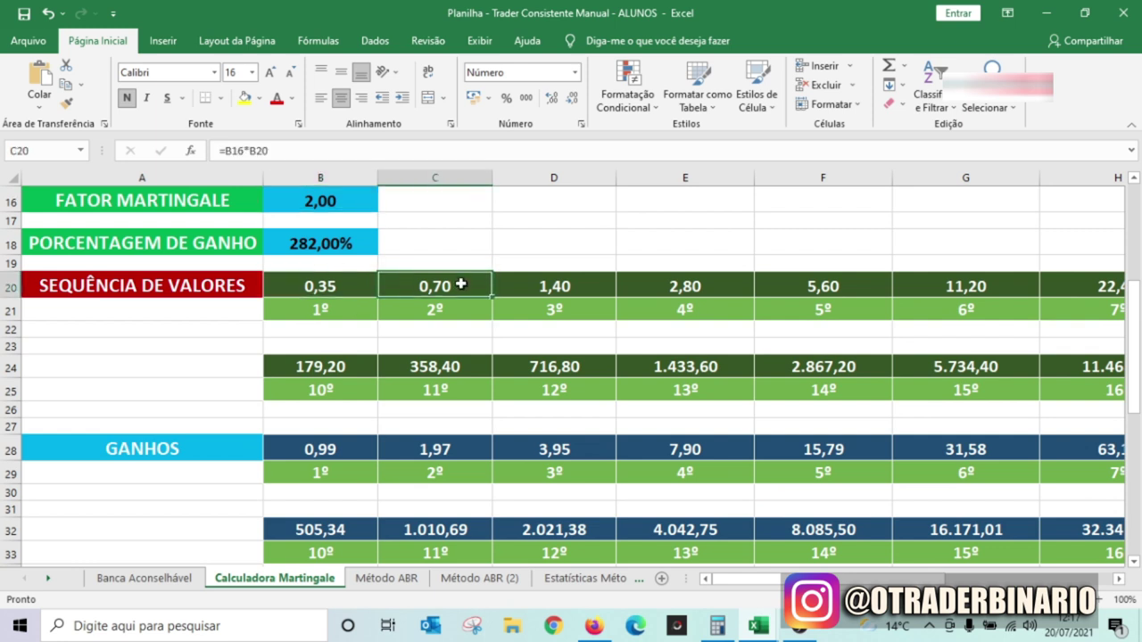
click(718, 287)
drag(1134, 319, 1133, 355)
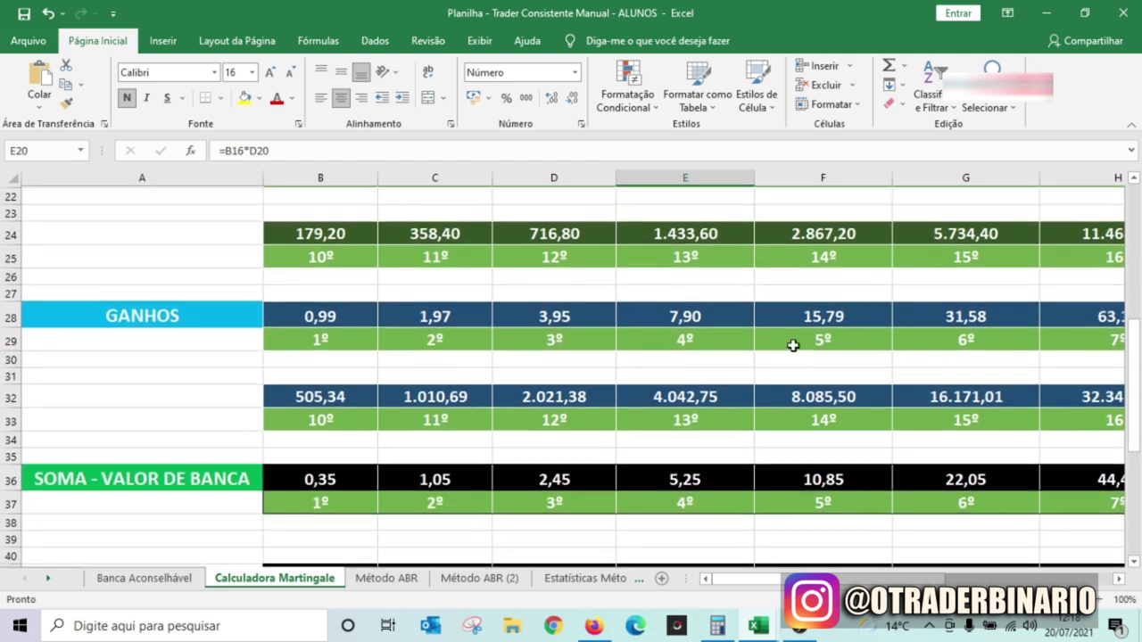
click(700, 313)
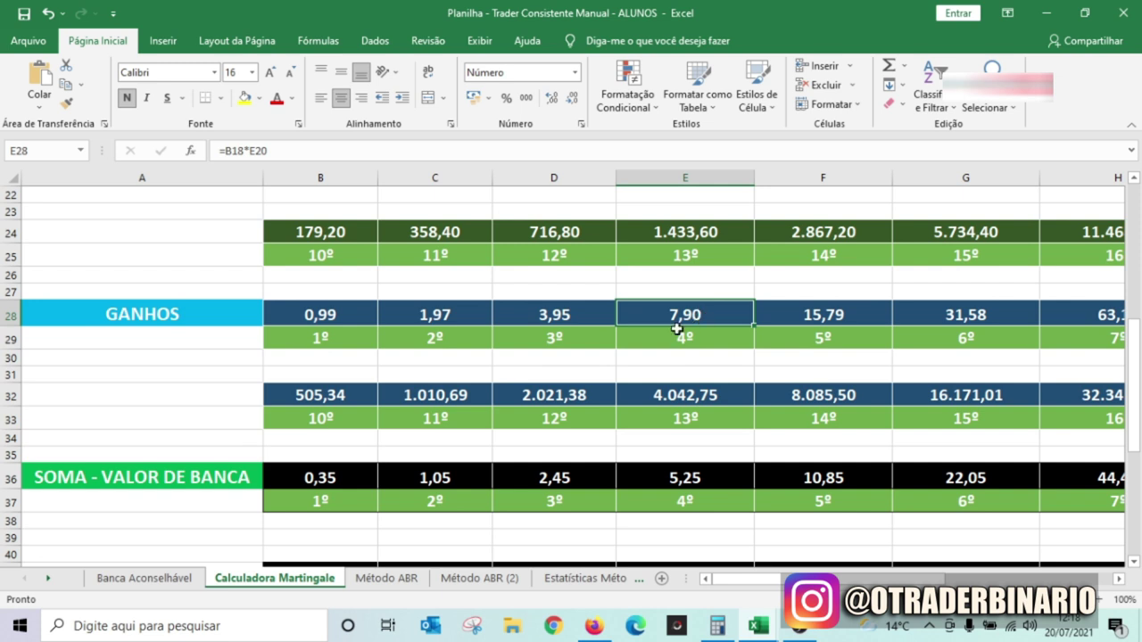
click(568, 482)
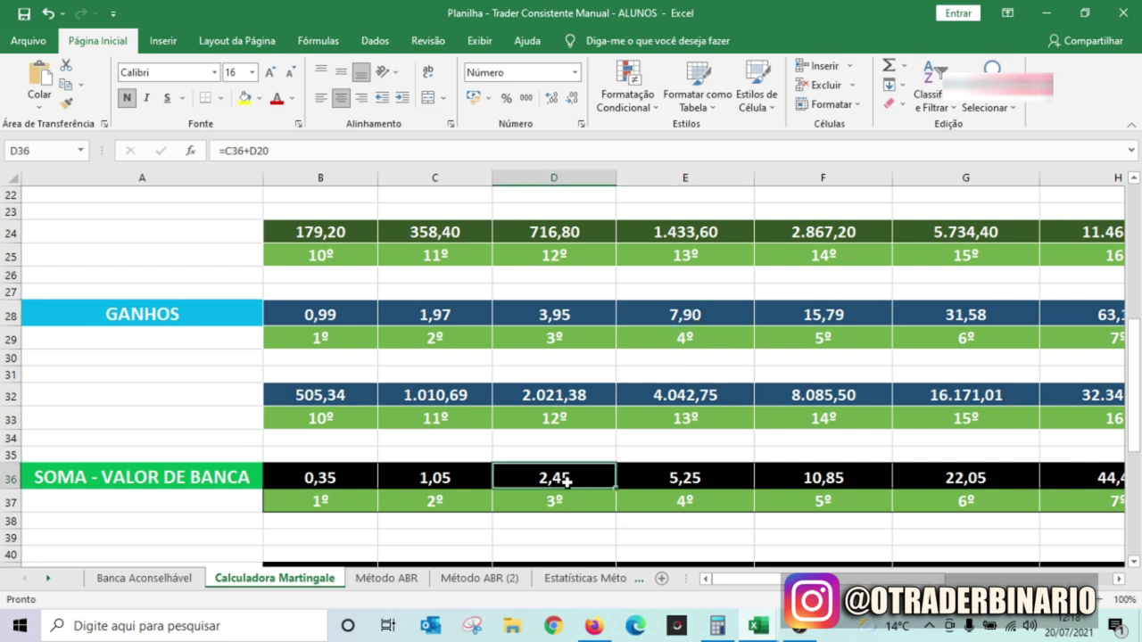
click(680, 314)
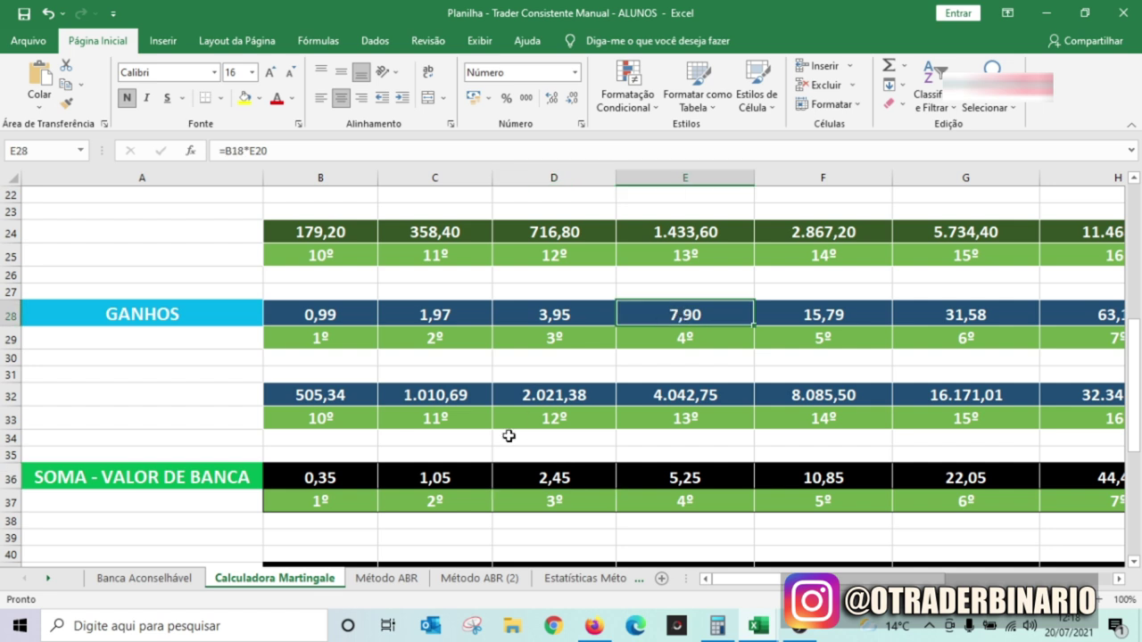
click(535, 481)
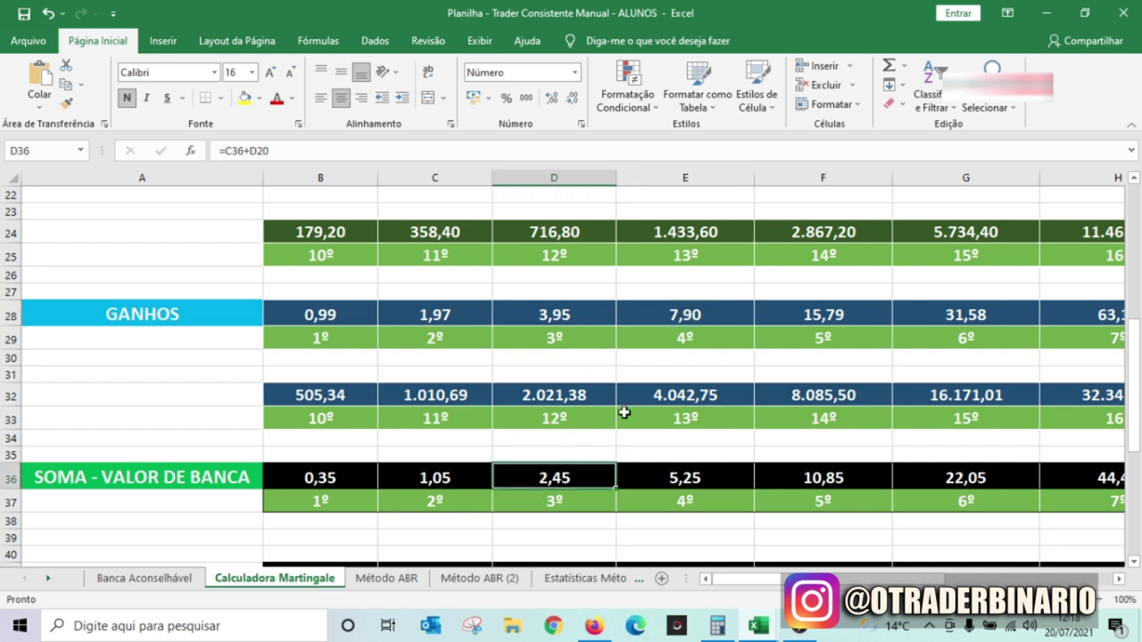
Set FATOR MARTINGALE to 1,2
scroll(647, 336, up, 4)
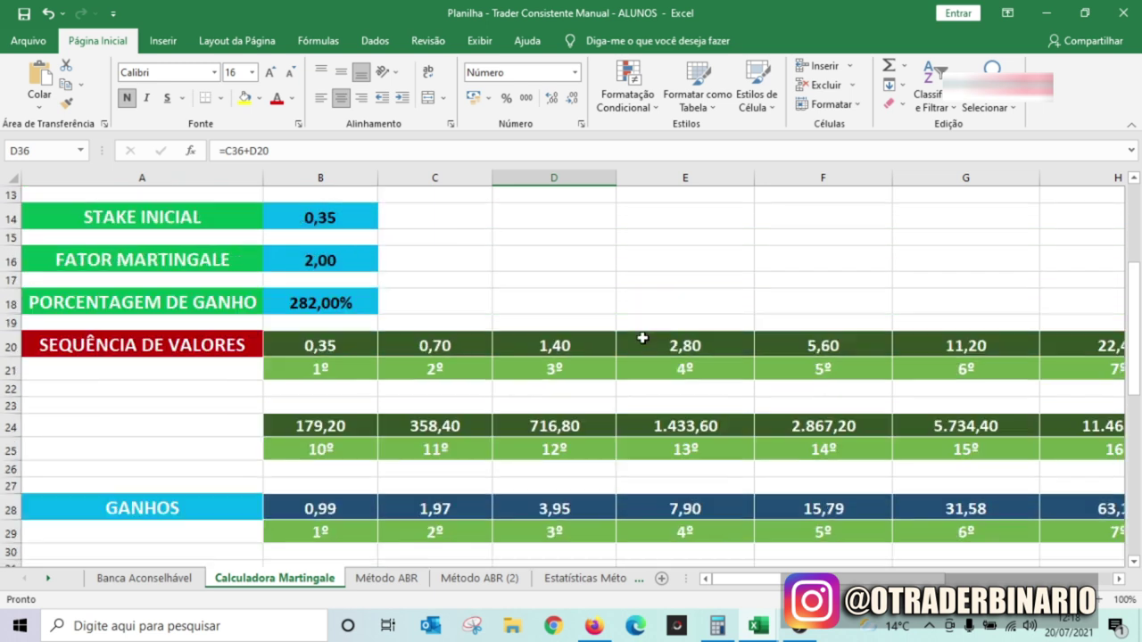
click(317, 310)
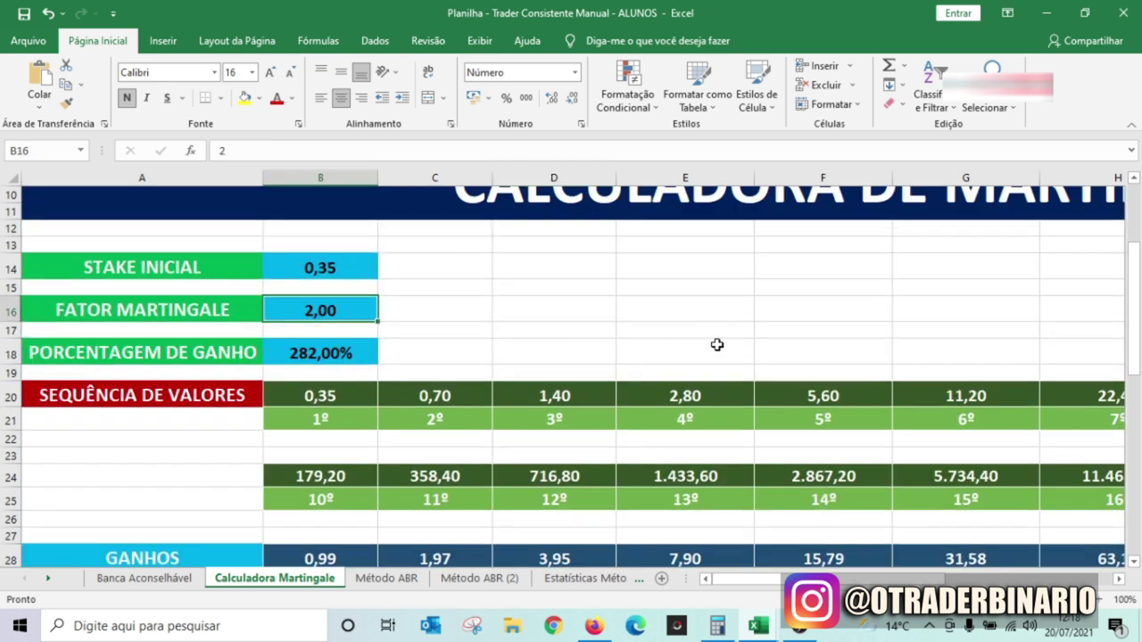
scroll(720, 343, down, 2)
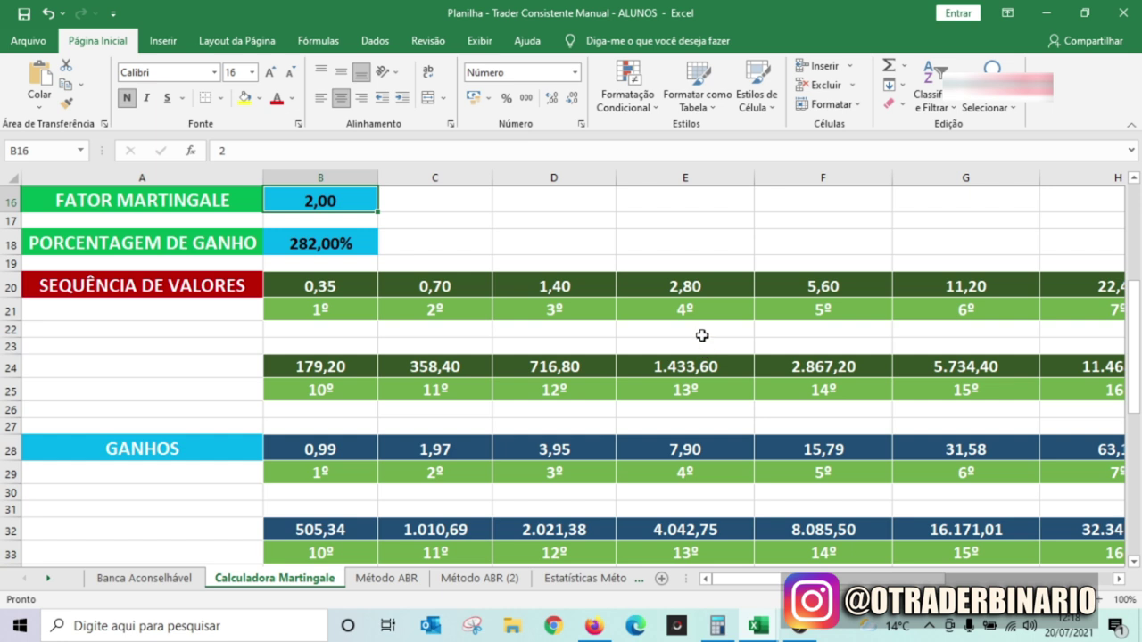
scroll(532, 365, up, 1)
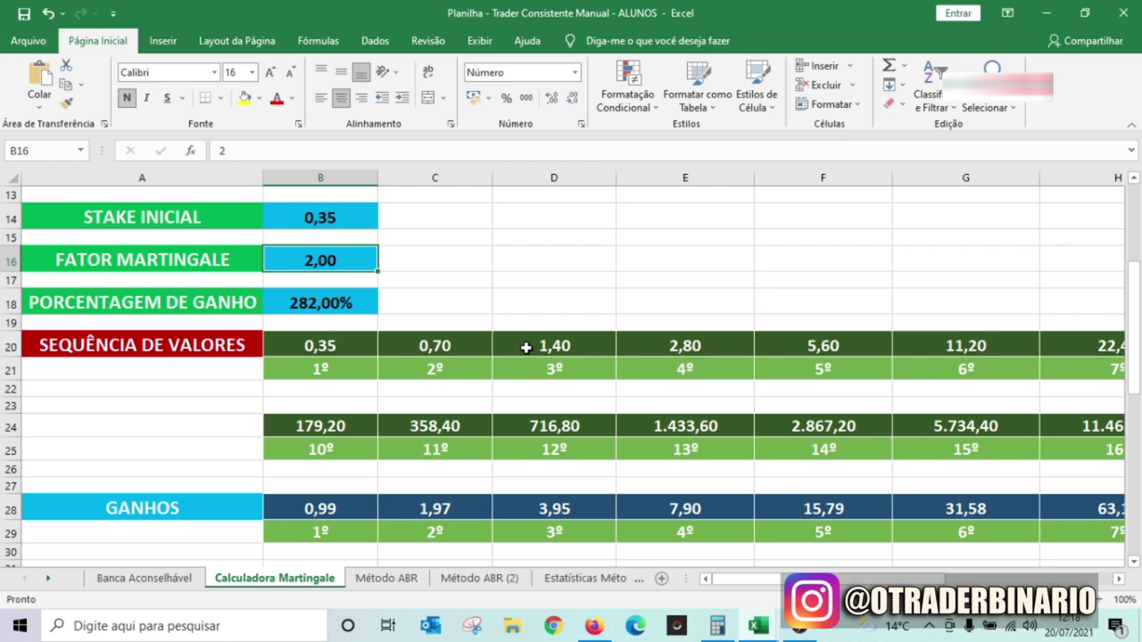
text(1,2)
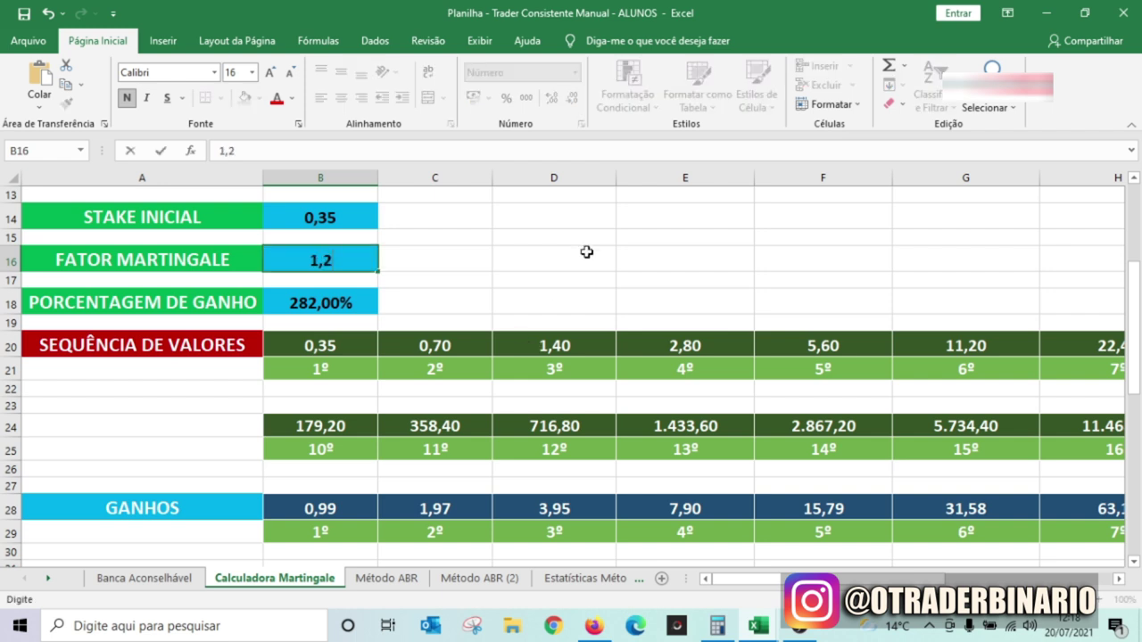
click(610, 218)
Check the recalculated 4º stake and compare its gain with the 3º accumulated SOMA - VALOR DE BANCA
drag(1134, 303, 1134, 325)
click(683, 219)
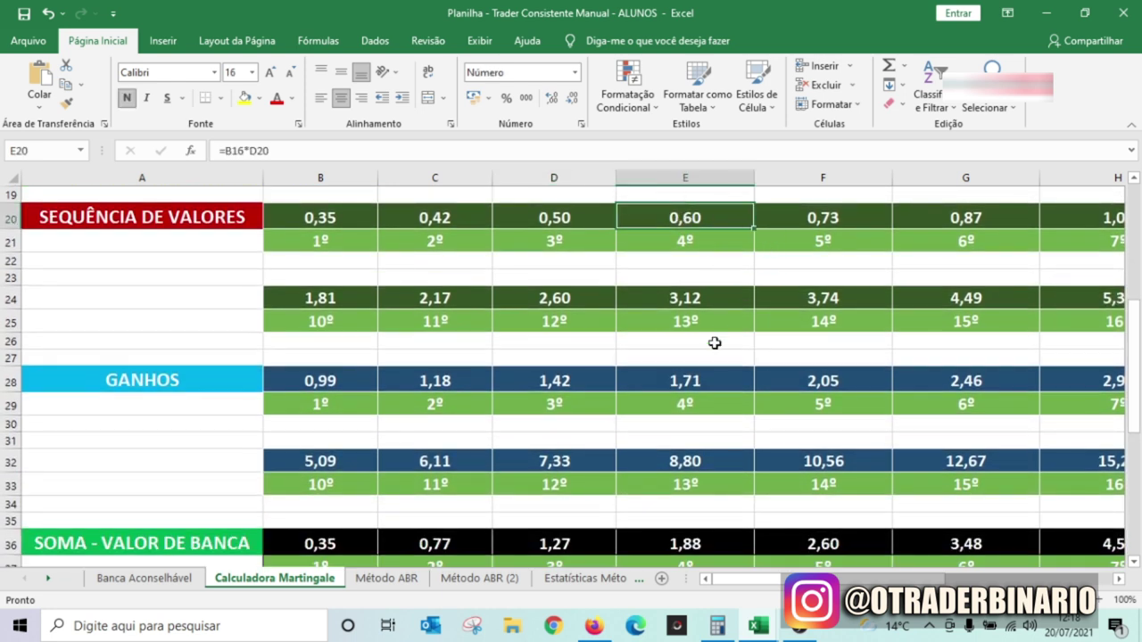
click(704, 379)
drag(1134, 362, 1134, 373)
click(554, 478)
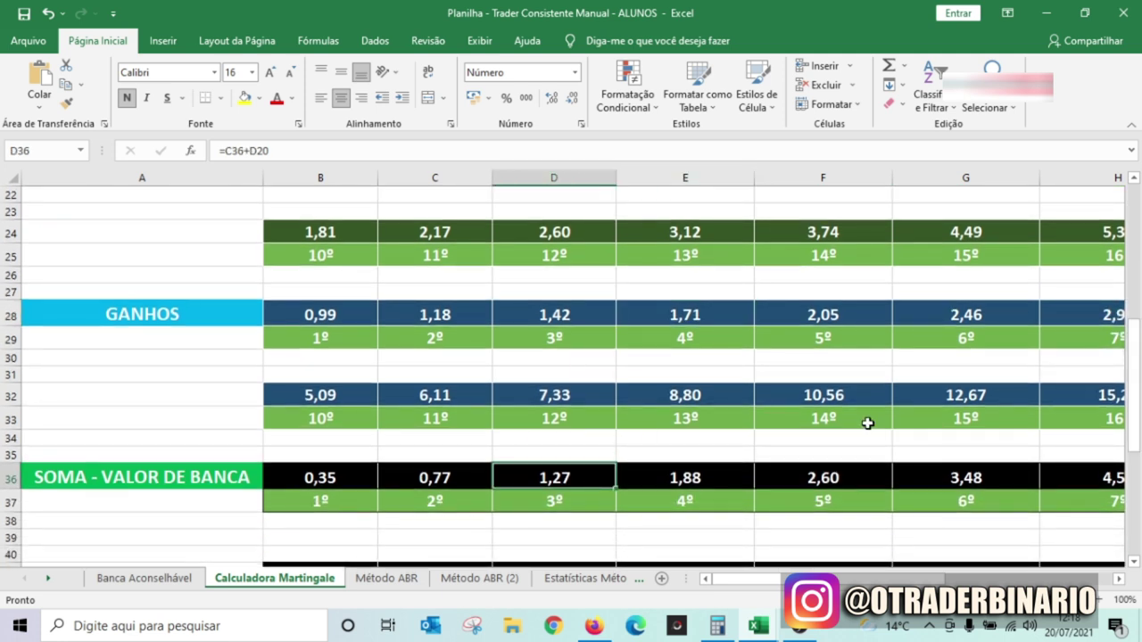
click(708, 321)
Compare the 18º accumulated SOMA - VALOR DE BANCA with the 18º value in GANHOS
drag(1134, 360, 1134, 402)
drag(879, 580, 928, 580)
click(956, 436)
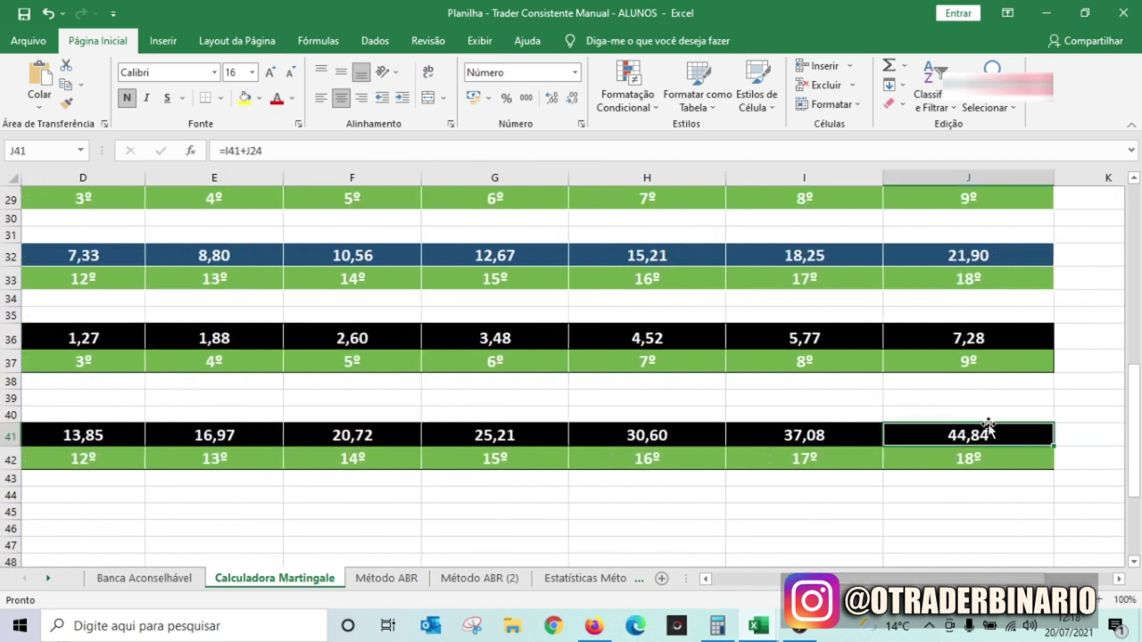
drag(1138, 427, 1138, 399)
click(993, 336)
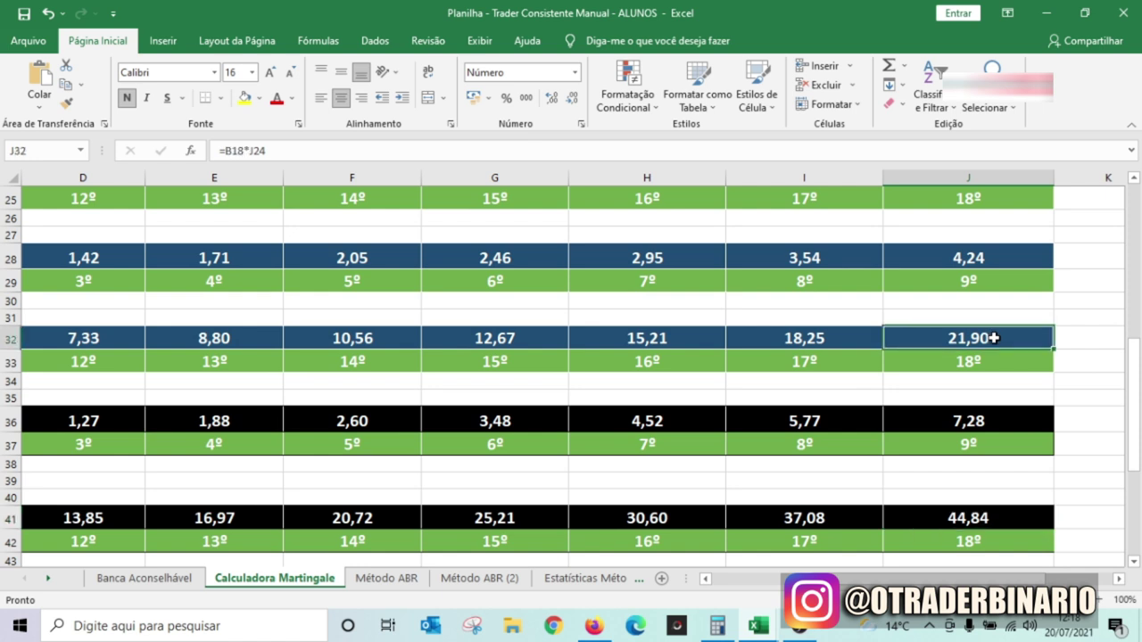
Compare the 17º accumulated SOMA - VALOR DE BANCA with the 18º value in GANHOS
click(786, 520)
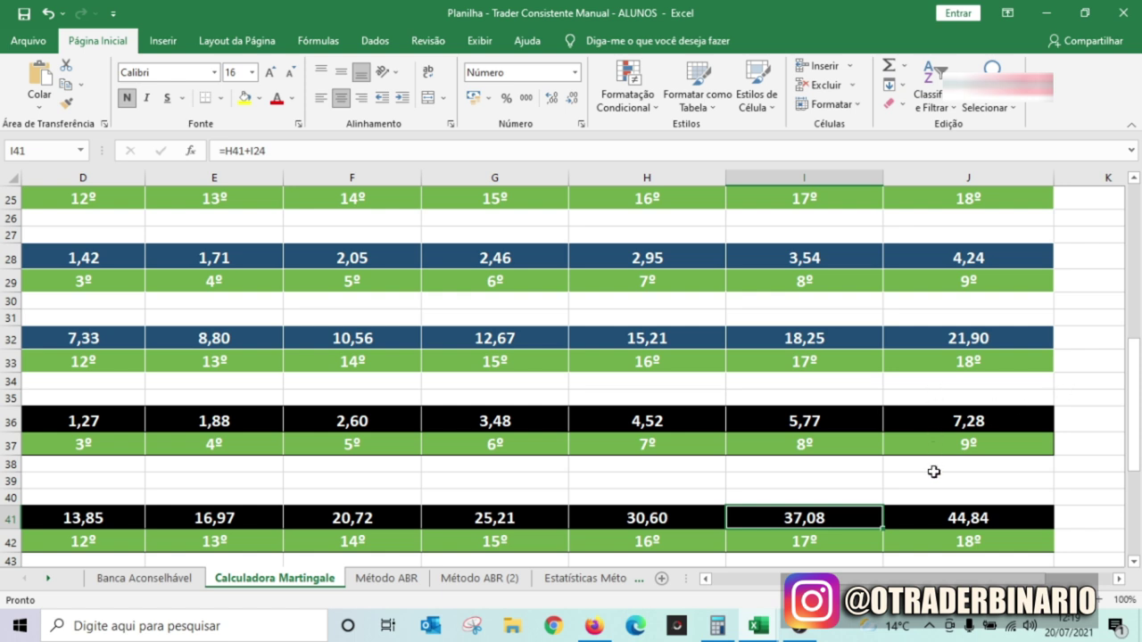
scroll(936, 466, up, 1)
scroll(923, 451, down, 1)
click(999, 336)
click(817, 517)
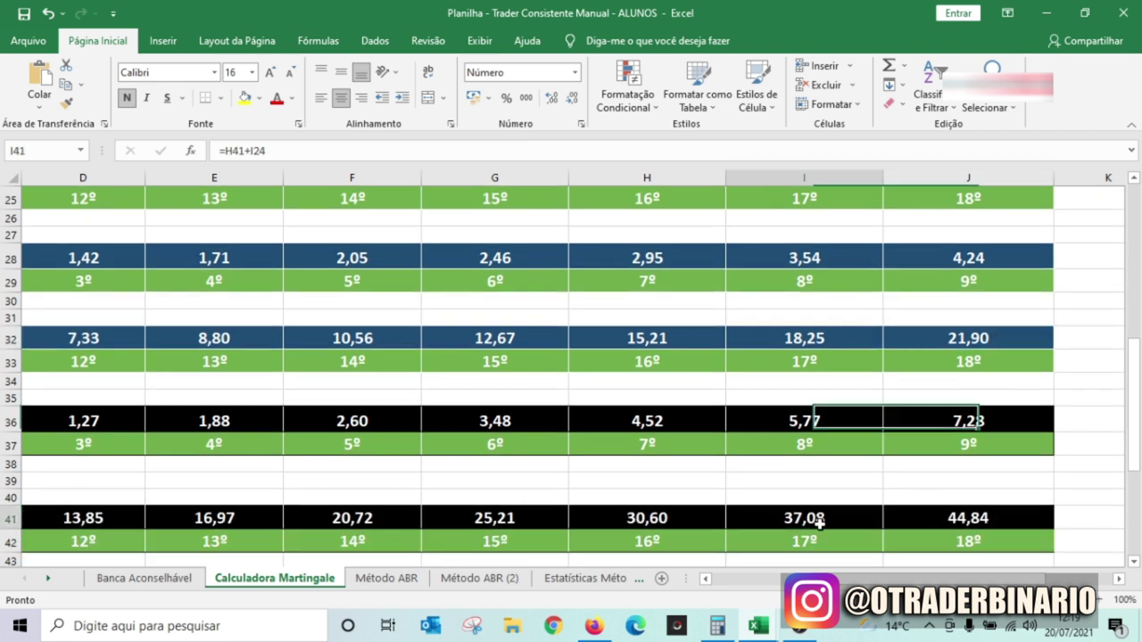
Set FATOR MARTINGALE to 1,3
drag(937, 580, 830, 580)
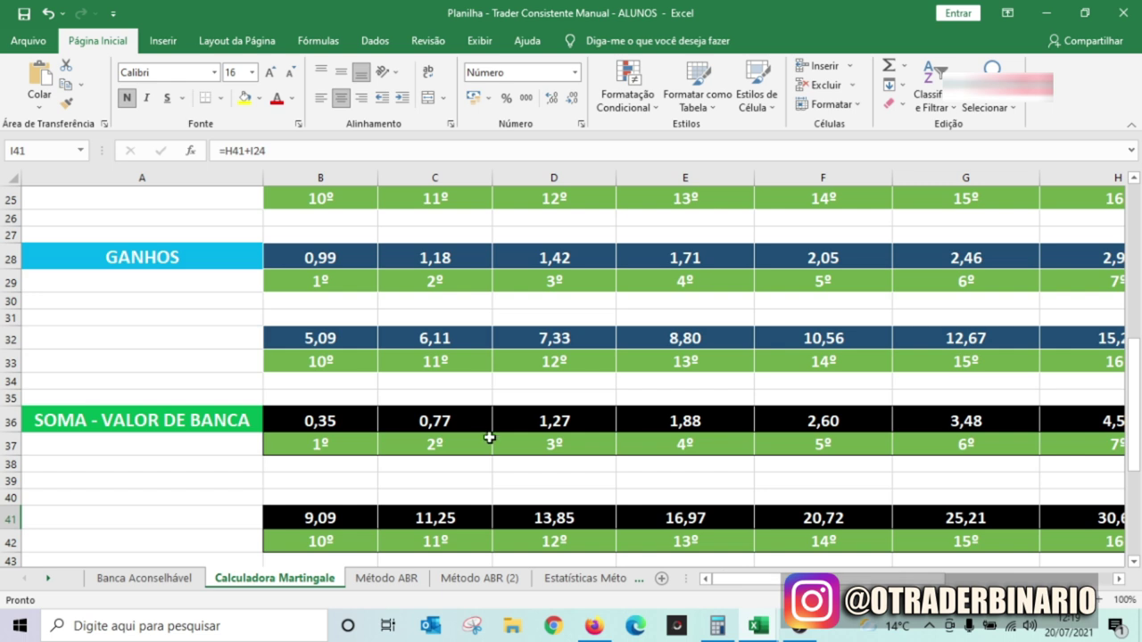
scroll(490, 438, up, 4)
click(316, 259)
click(339, 142)
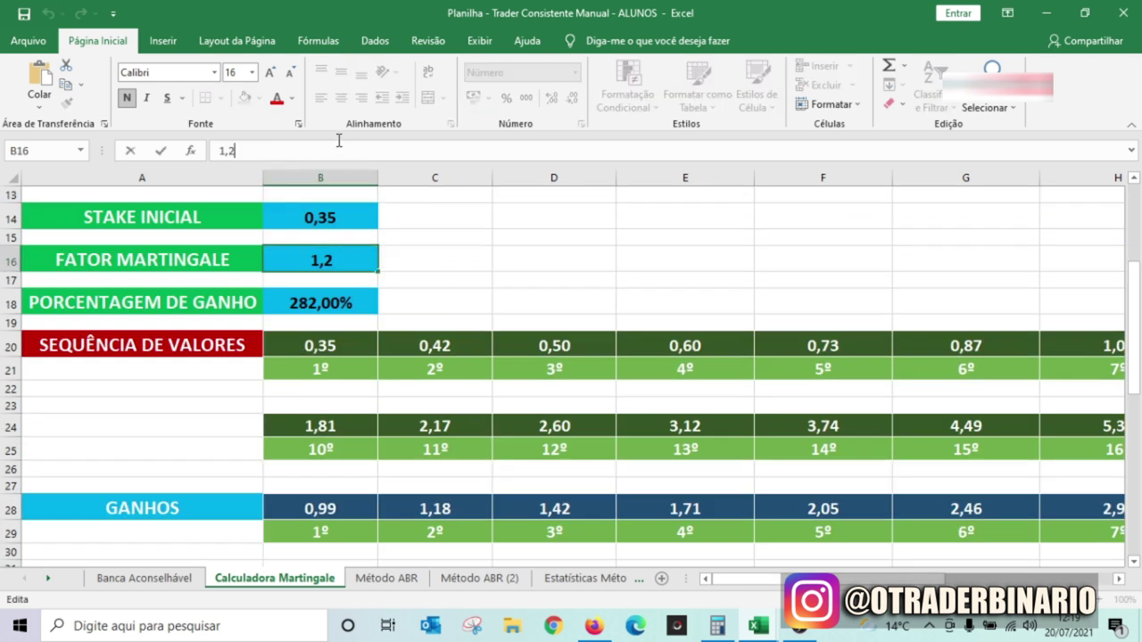
key(BackSpace)
text(3)
click(525, 254)
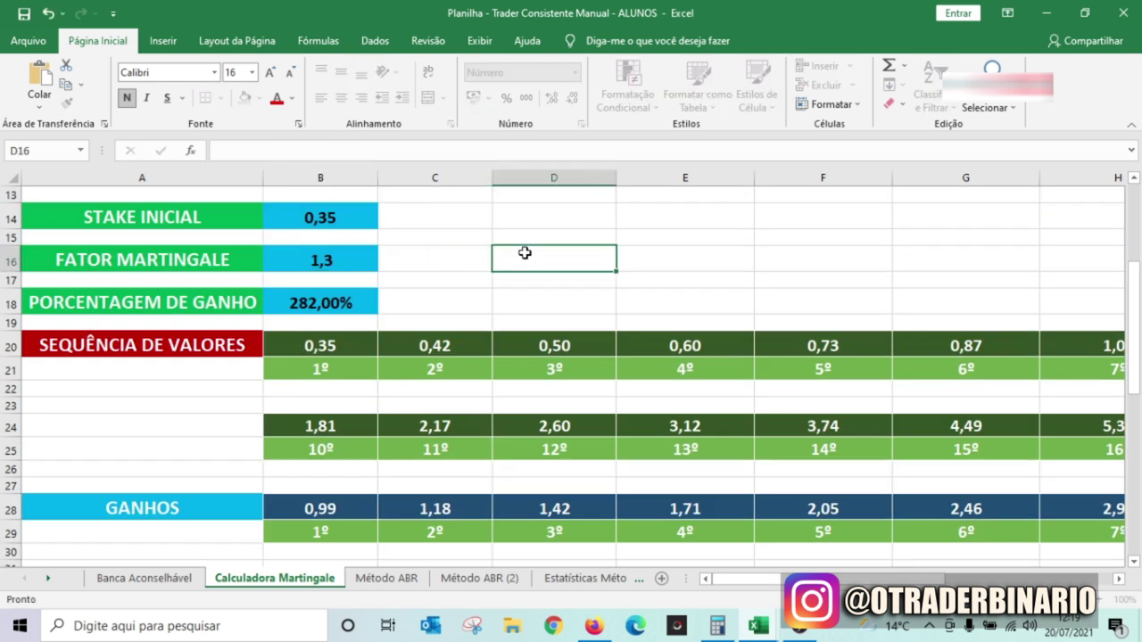
Compare the recalculated 14º value in GANHOS with the 13º accumulated SOMA - VALOR DE BANCA
scroll(645, 290, down, 4)
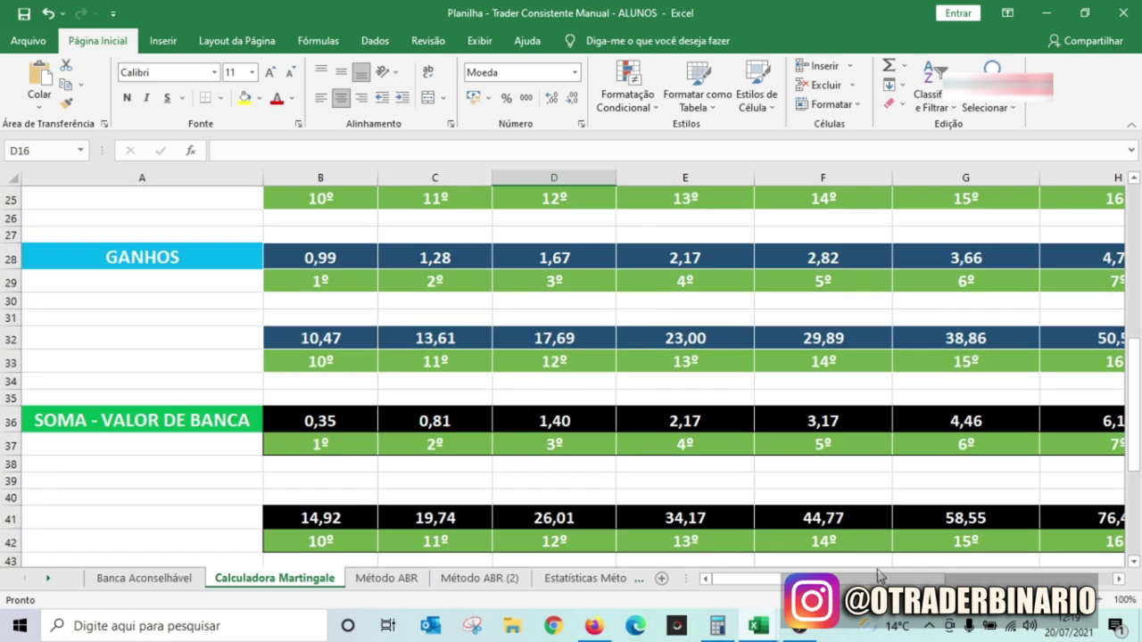
click(837, 335)
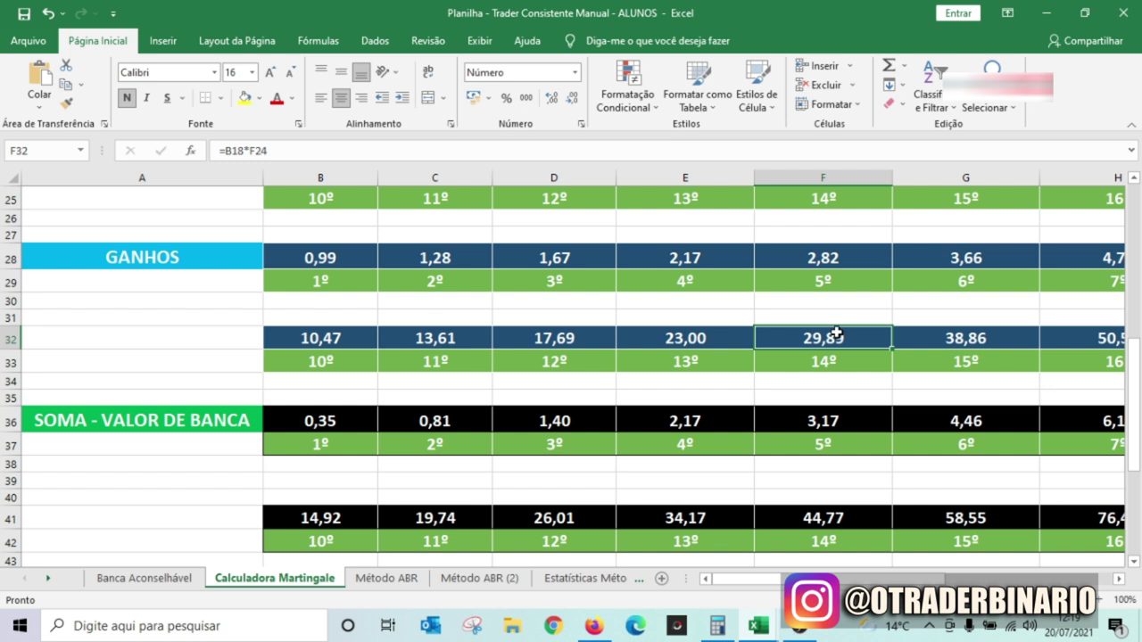
click(700, 515)
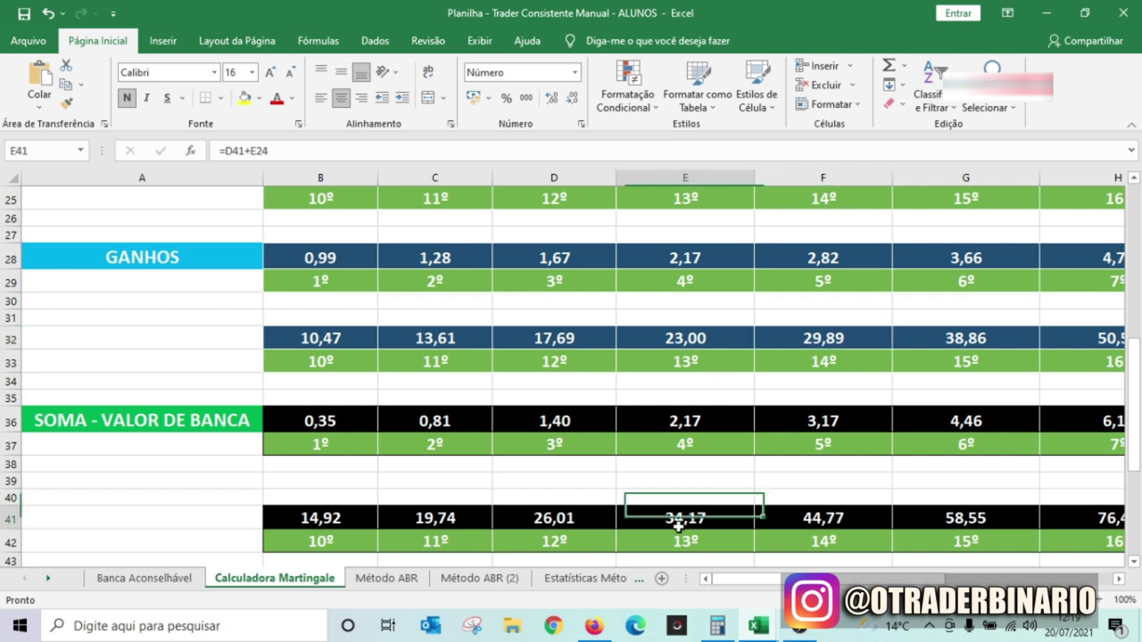
Set FATOR MARTINGALE to 1,35
scroll(329, 441, up, 5)
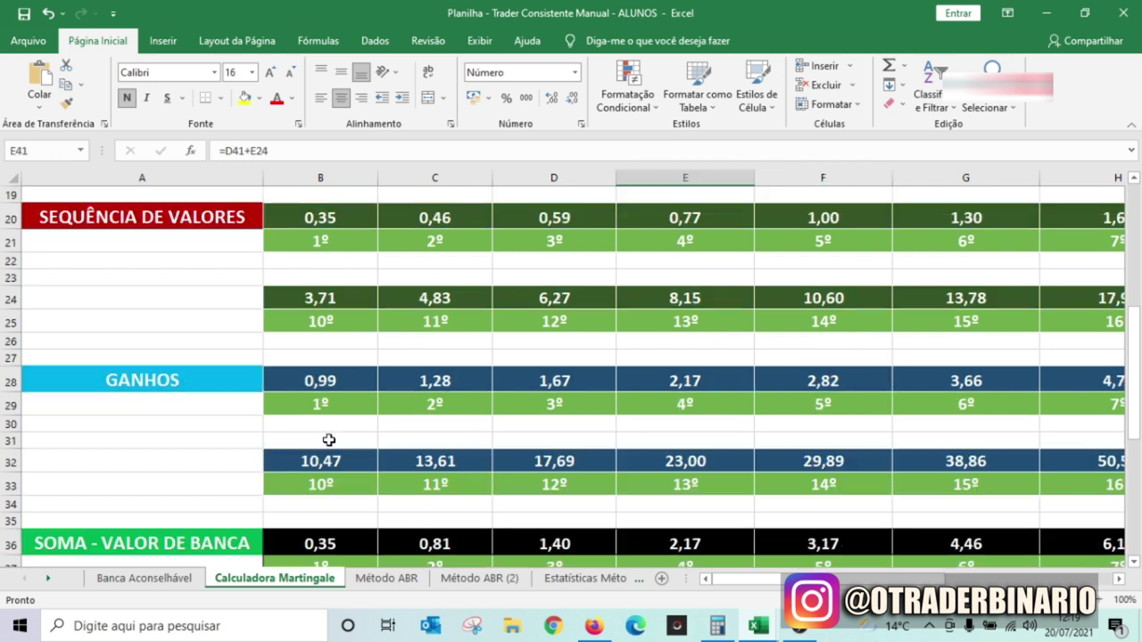
click(353, 312)
click(326, 149)
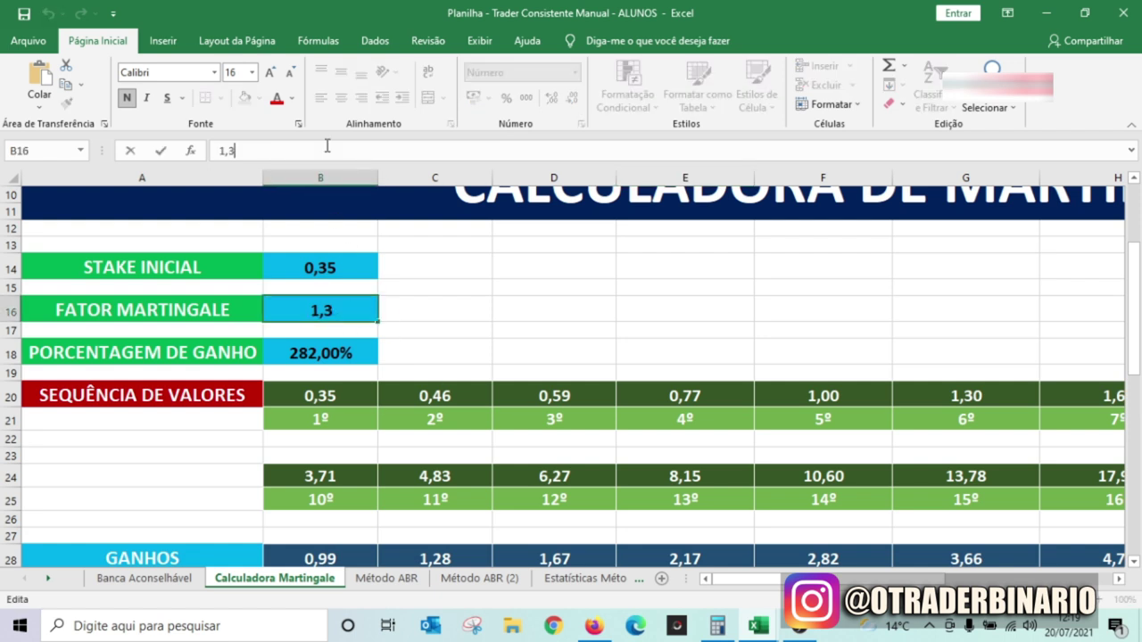
text(5)
click(662, 327)
Check the new 14º accumulated SOMA - VALOR DE BANCA, and compare the 14º gain with the 13º accumulated sum
scroll(693, 312, down, 5)
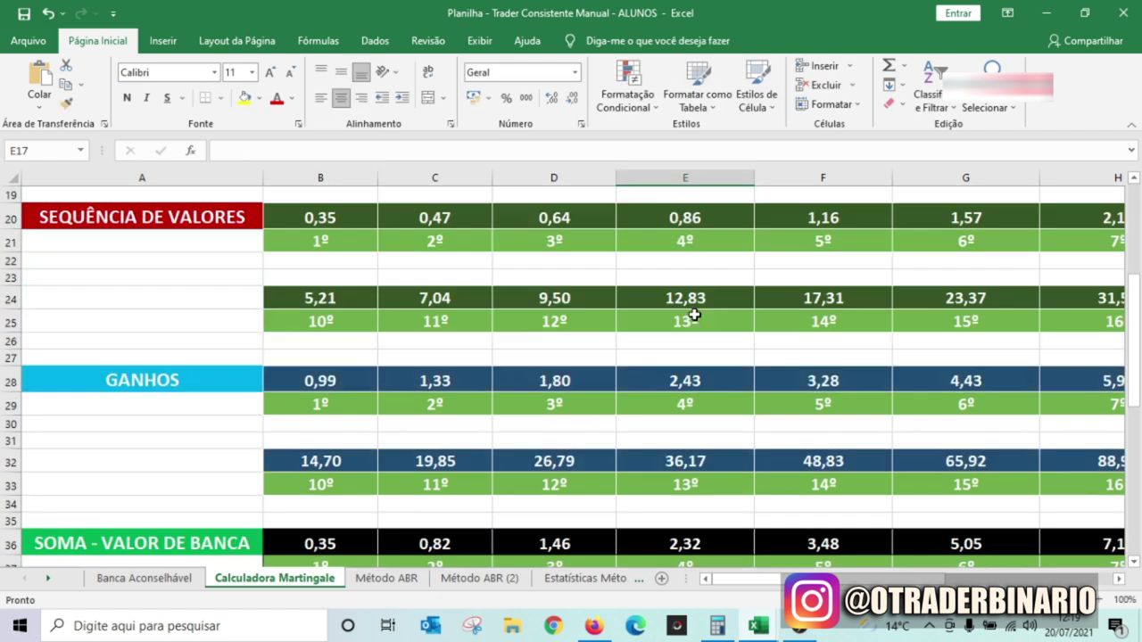
click(843, 524)
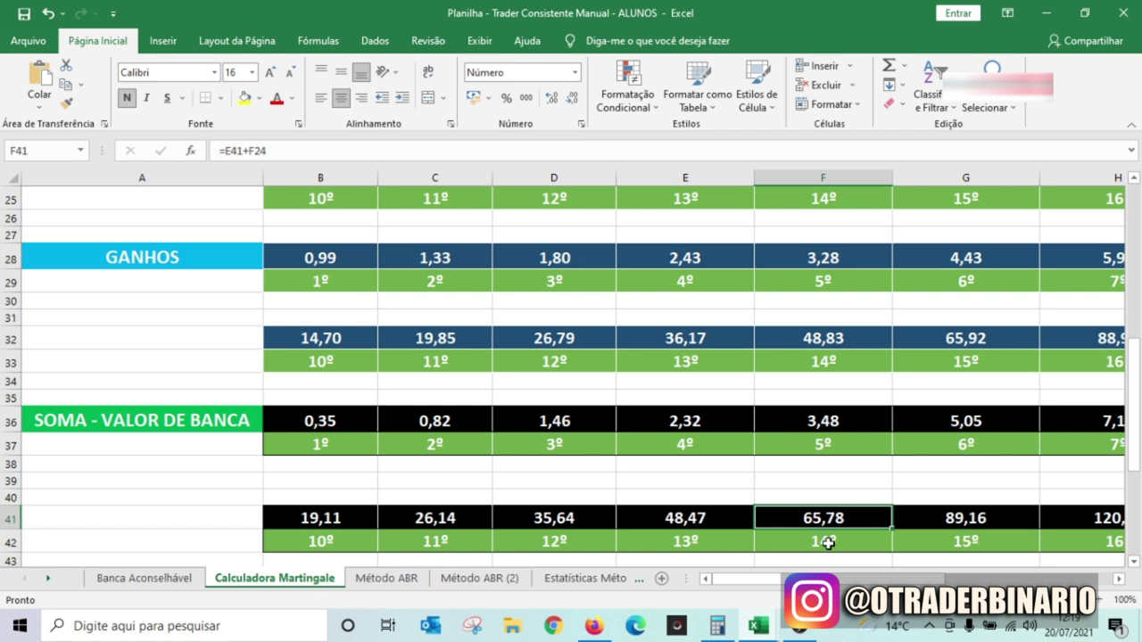
click(840, 541)
click(837, 517)
click(835, 540)
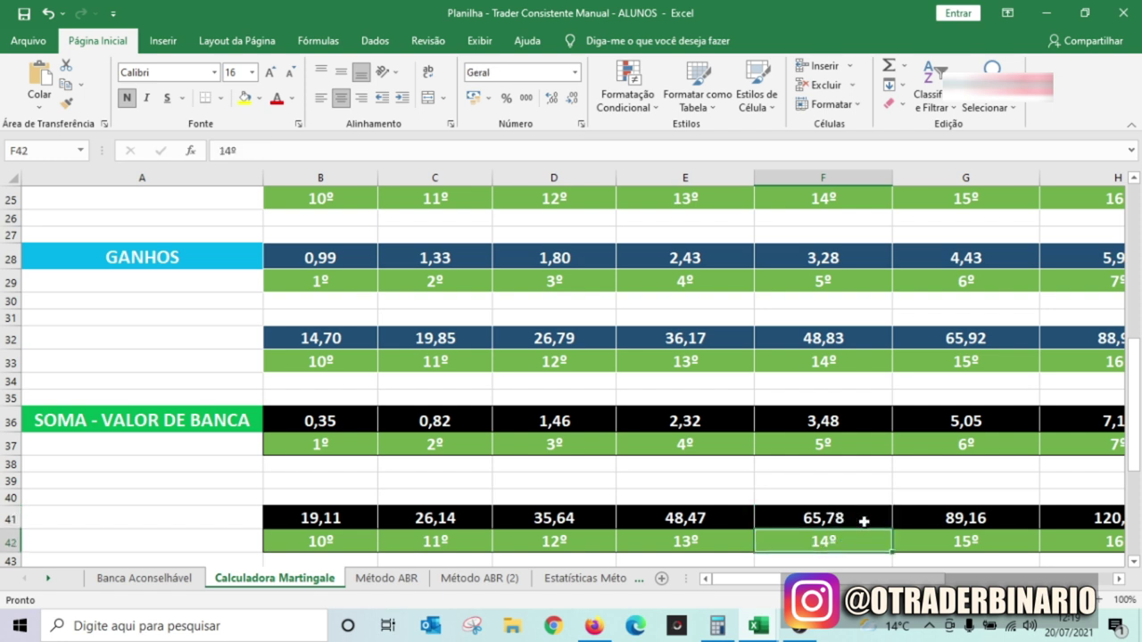
click(854, 342)
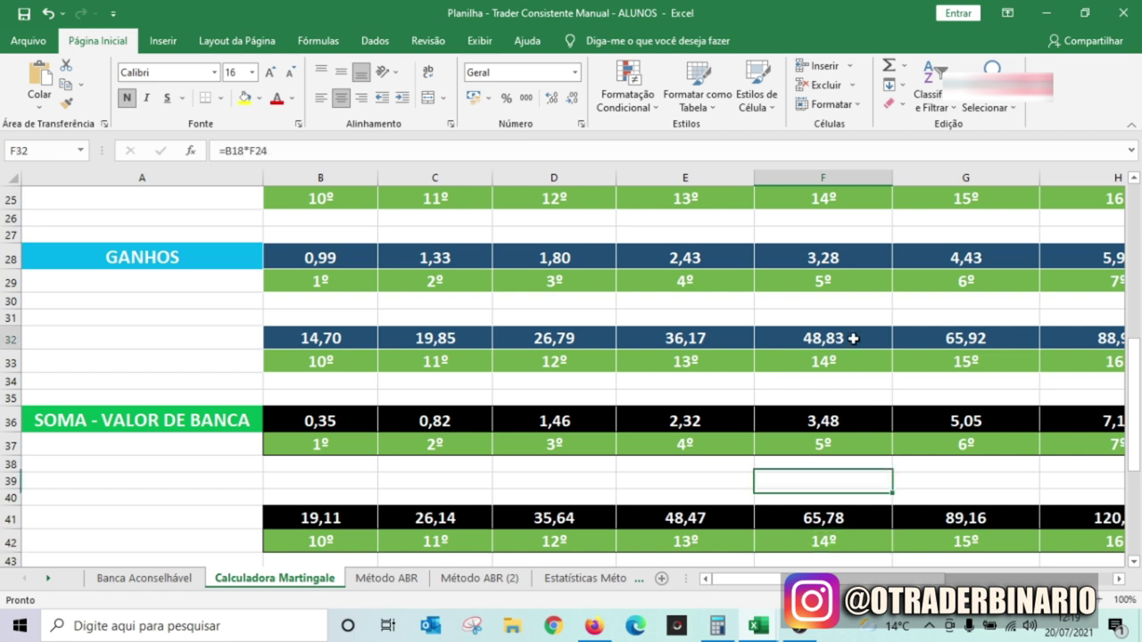
click(703, 517)
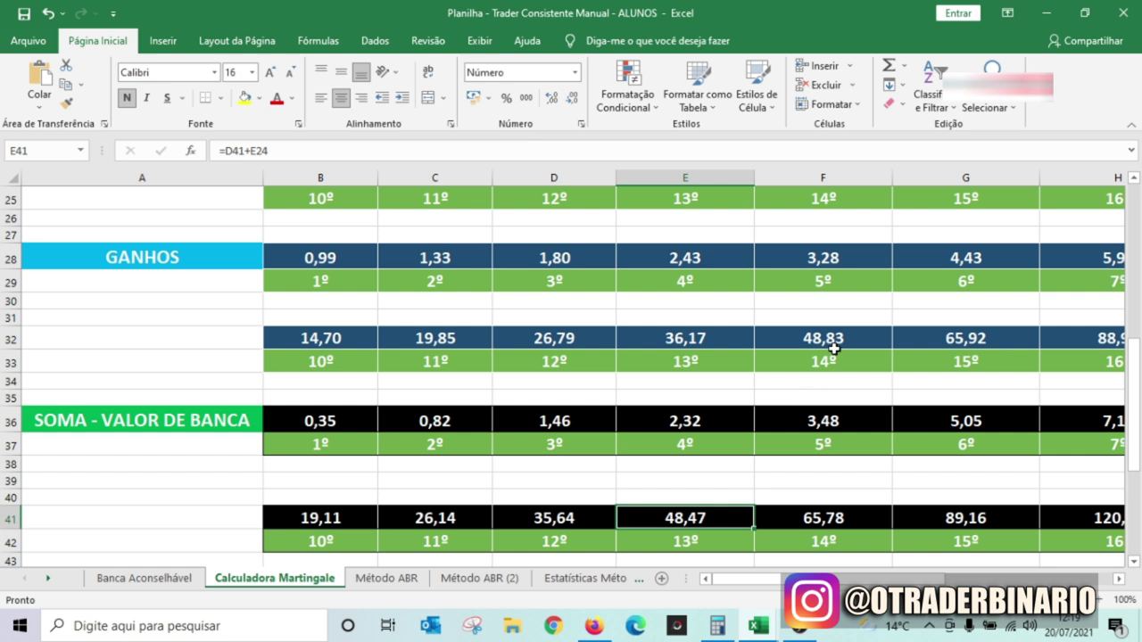
drag(823, 334, 810, 492)
Review the STAKE INICIAL, FATOR MARTINGALE and PORCENTAGEM DE GANHO inputs of the calculator
scroll(716, 492, up, 2)
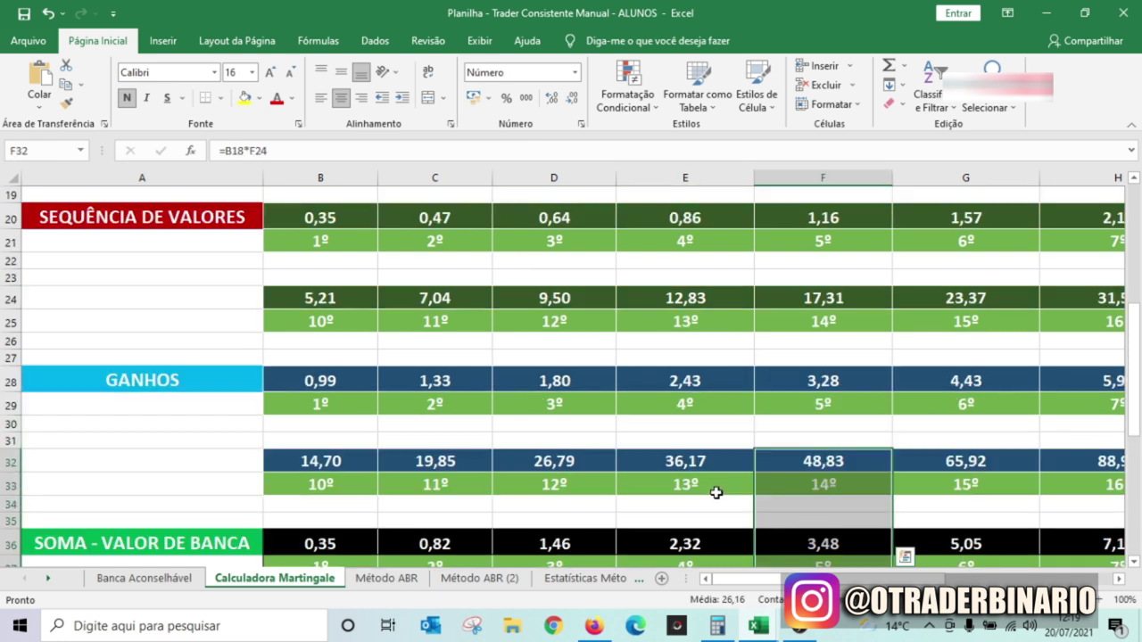
scroll(657, 427, up, 3)
click(588, 303)
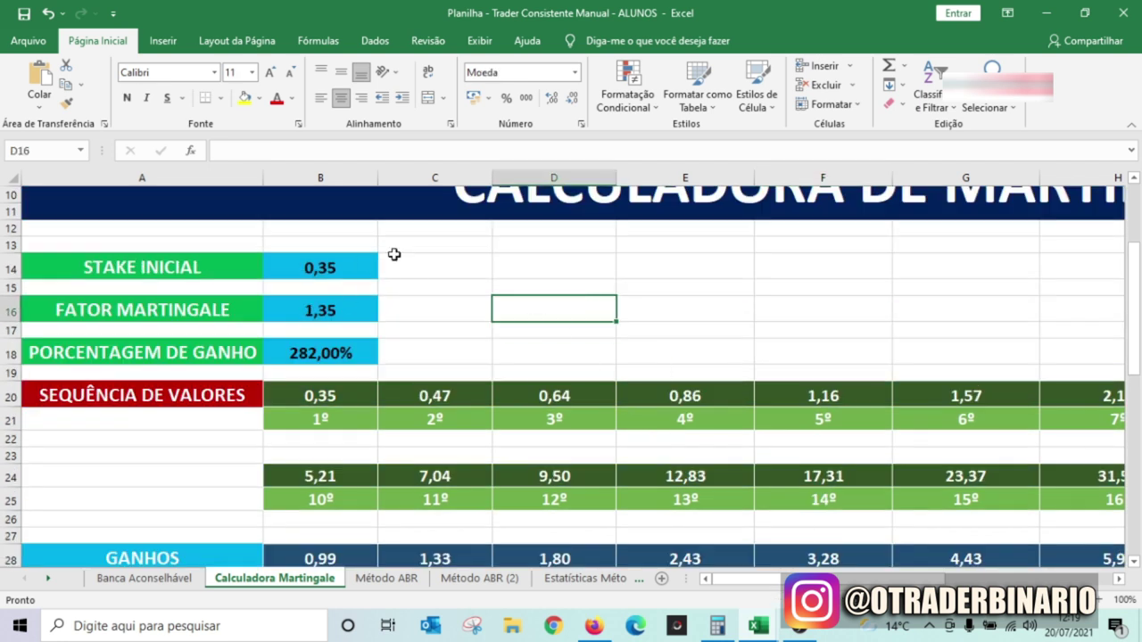
click(347, 265)
click(348, 307)
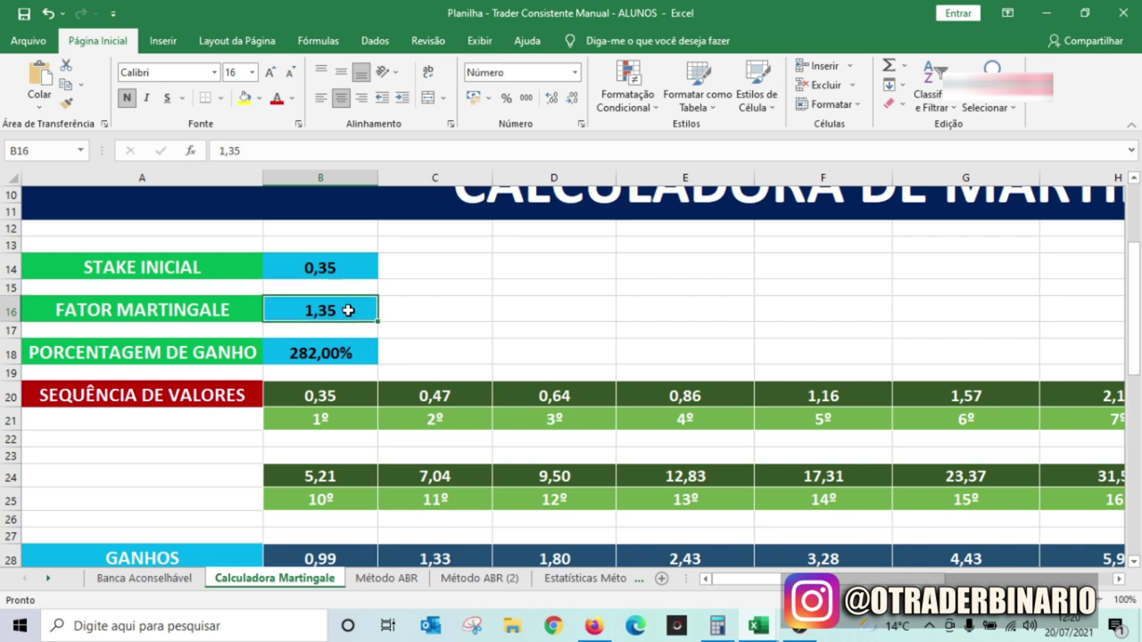
click(352, 352)
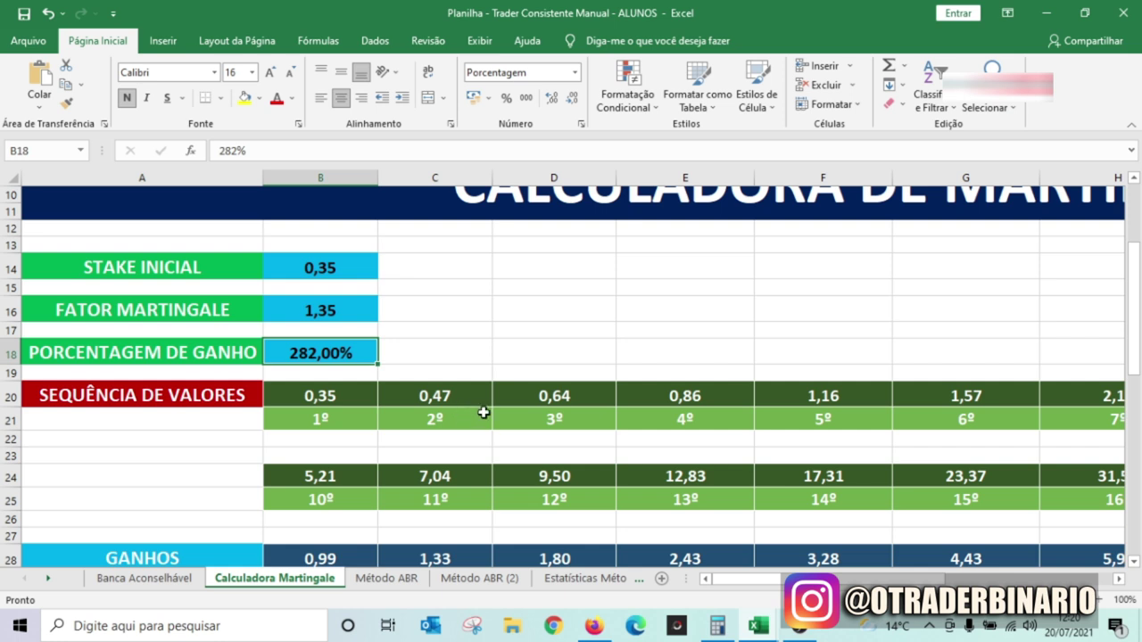
Switch to Deriv in Firefox, open DBot and collapse the Menu de Blocos
click(595, 626)
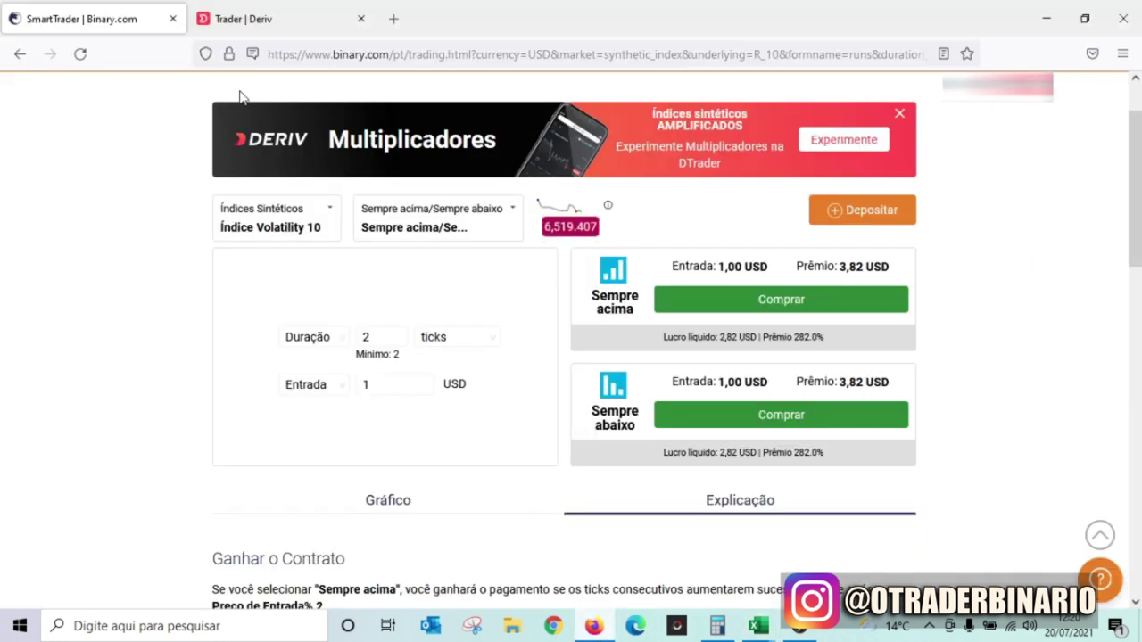
click(255, 5)
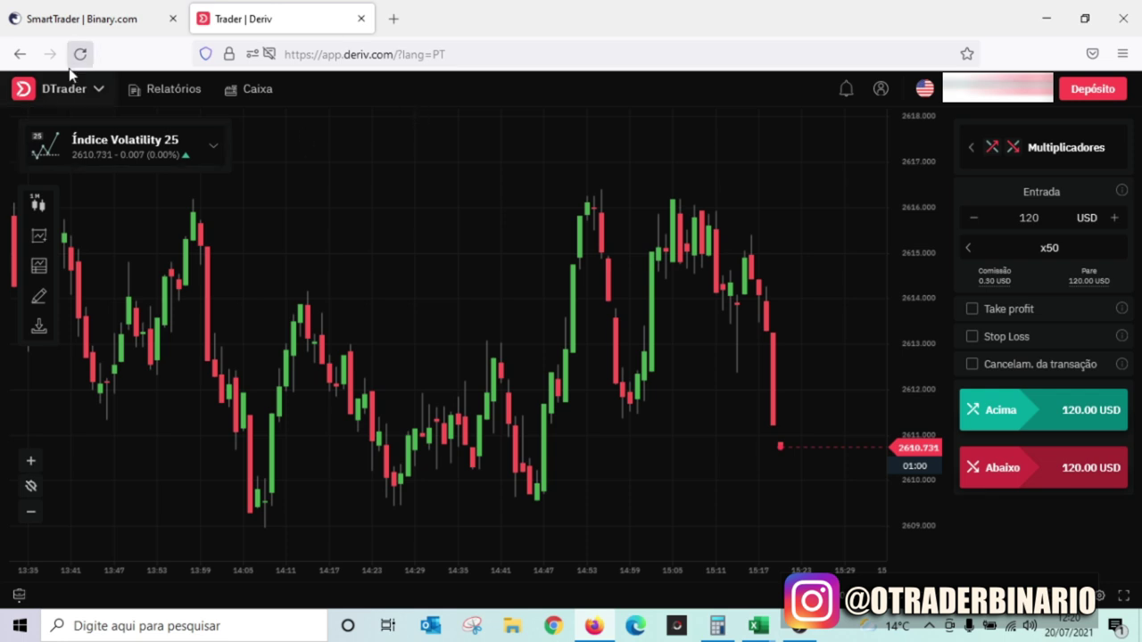
click(86, 92)
click(355, 198)
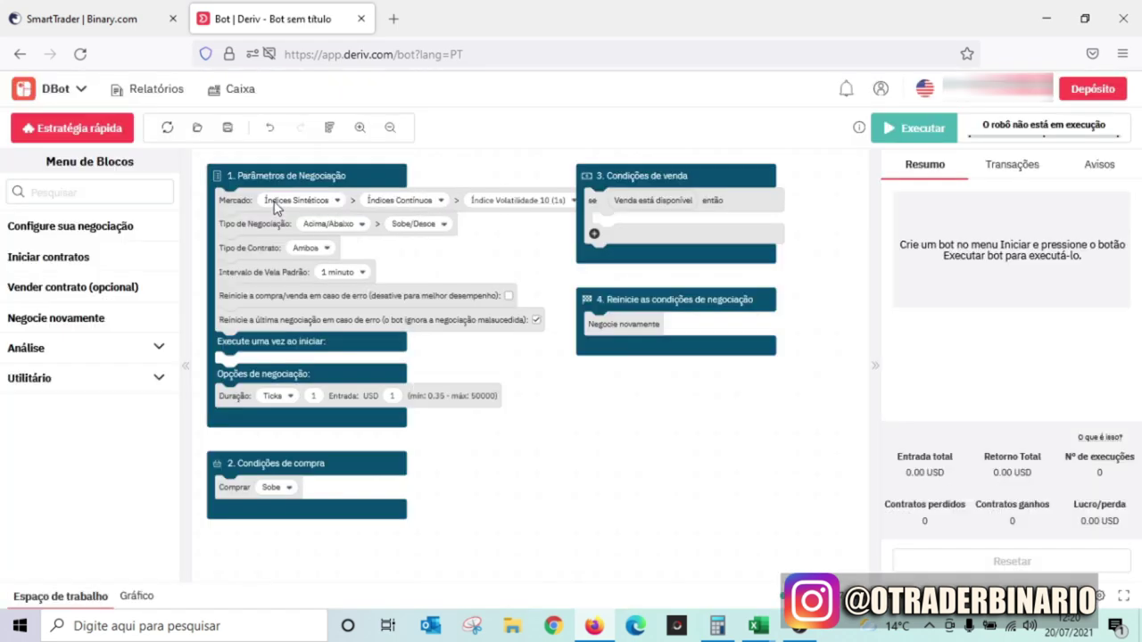
click(184, 368)
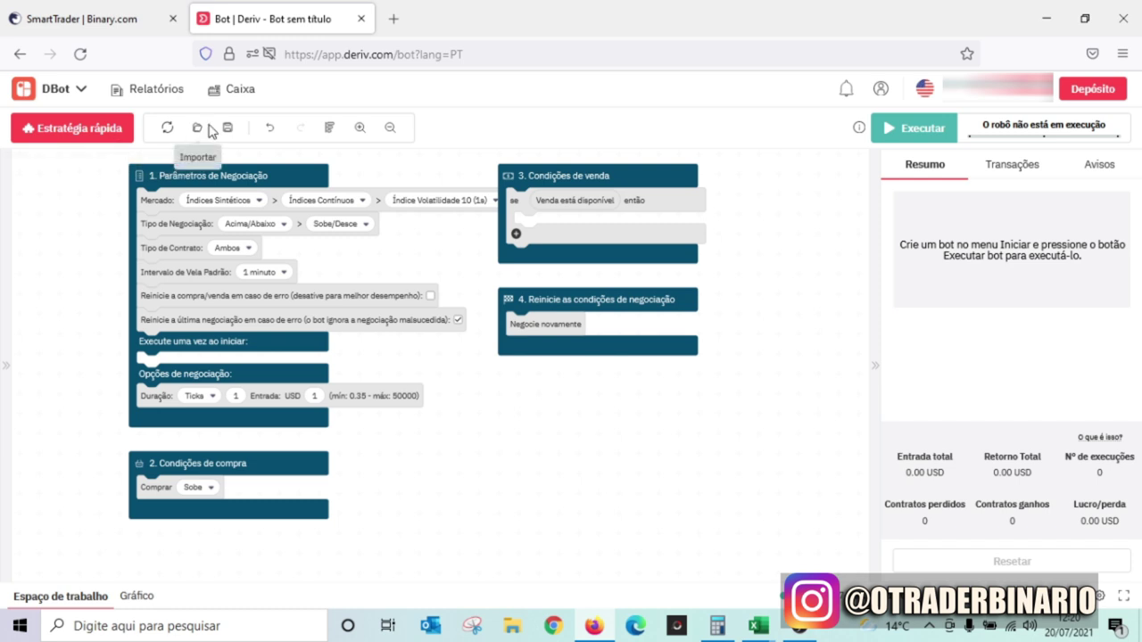
Import the local strategy file "Bot Binary Only Ups Down com Stop na Stake - Trader Binário" into the DBot workspace
click(198, 128)
click(332, 200)
click(584, 459)
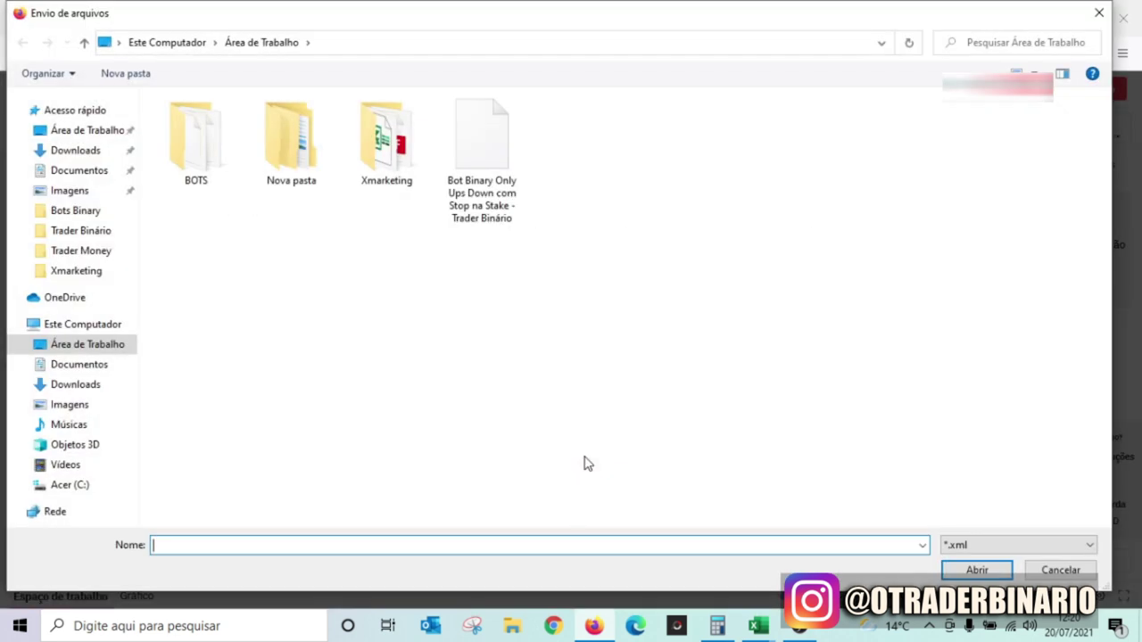
double_click(466, 157)
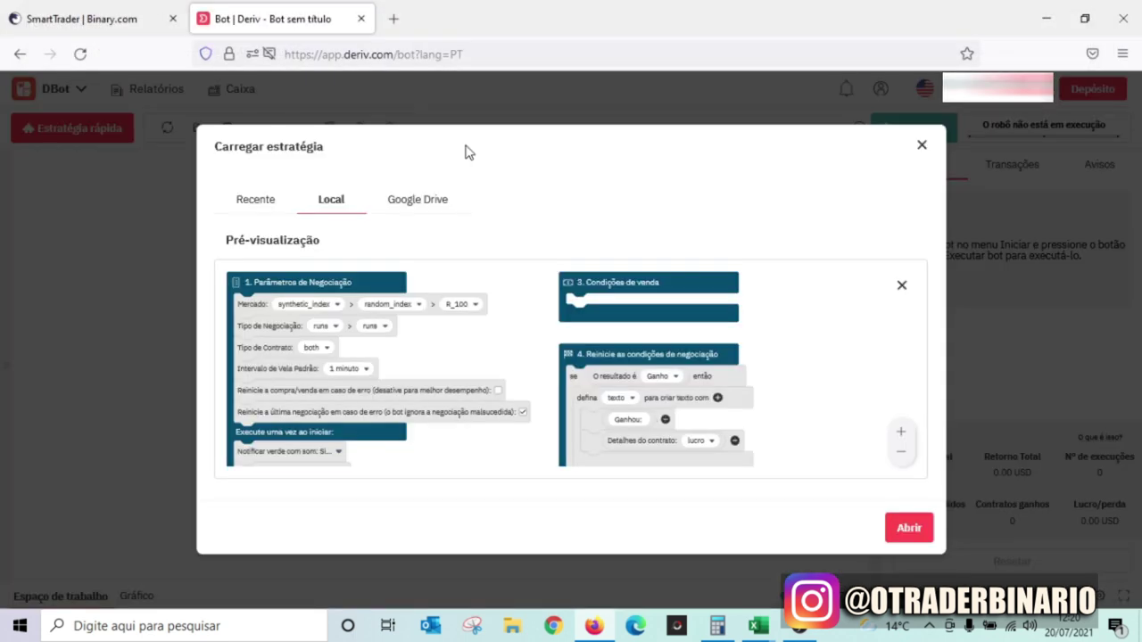
click(919, 532)
Move the Condições de venda and Reinicie as condições de negociação blocks farther from the Parâmetros de Negociação block
drag(521, 429, 361, 408)
drag(531, 170, 648, 167)
drag(545, 253, 670, 252)
drag(469, 413, 472, 397)
Set Limite de Perda to 70 and open the Expectativa de Lucro value for editing
click(214, 415)
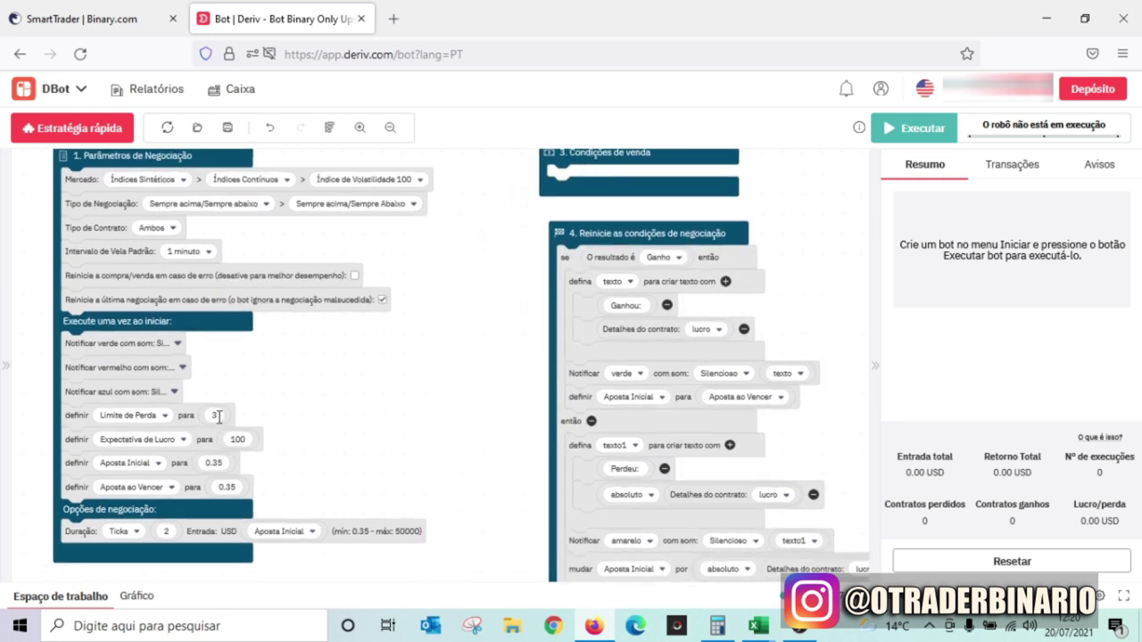
text(70)
click(418, 448)
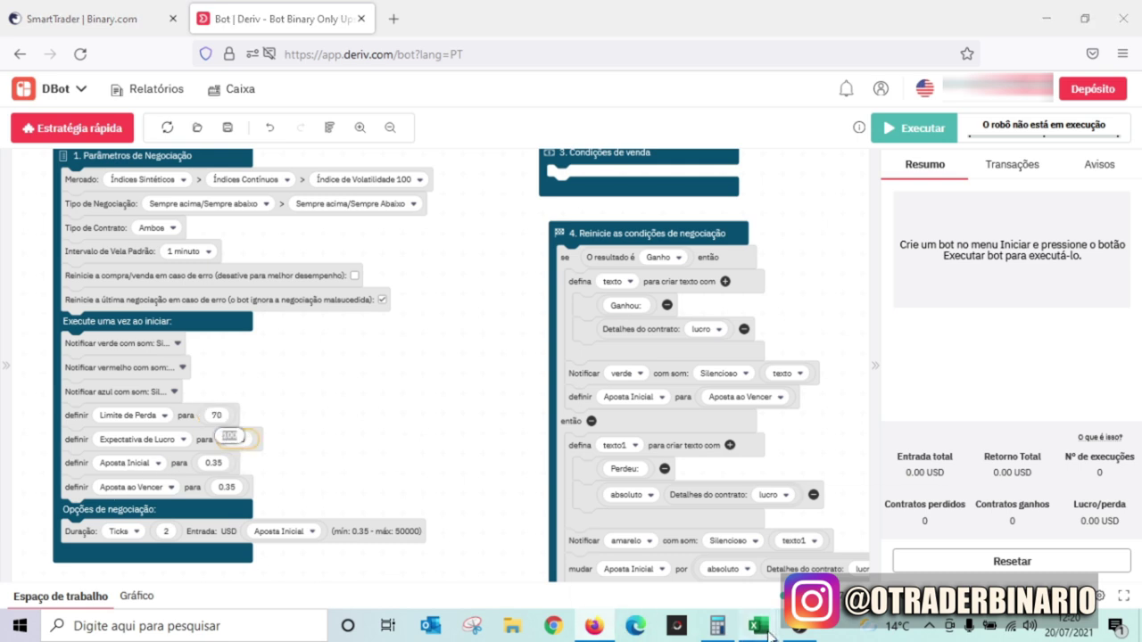
Switch to Excel, open the Gerenciamento Bots sheet and check the META for the first undated row
click(673, 582)
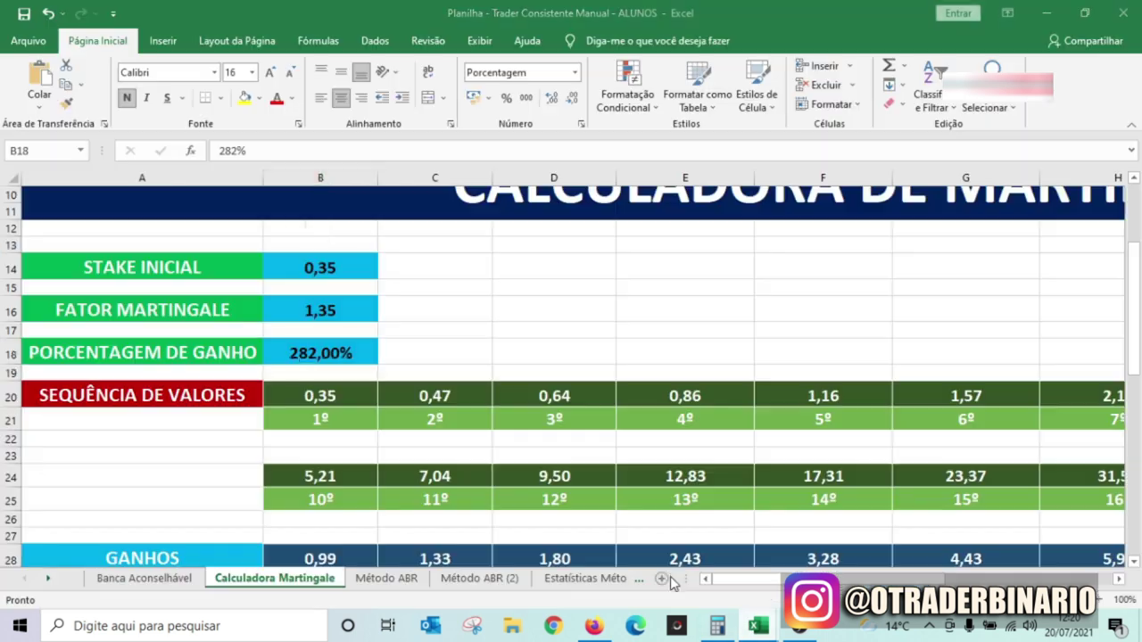
click(47, 579)
click(47, 578)
click(47, 578)
click(47, 578)
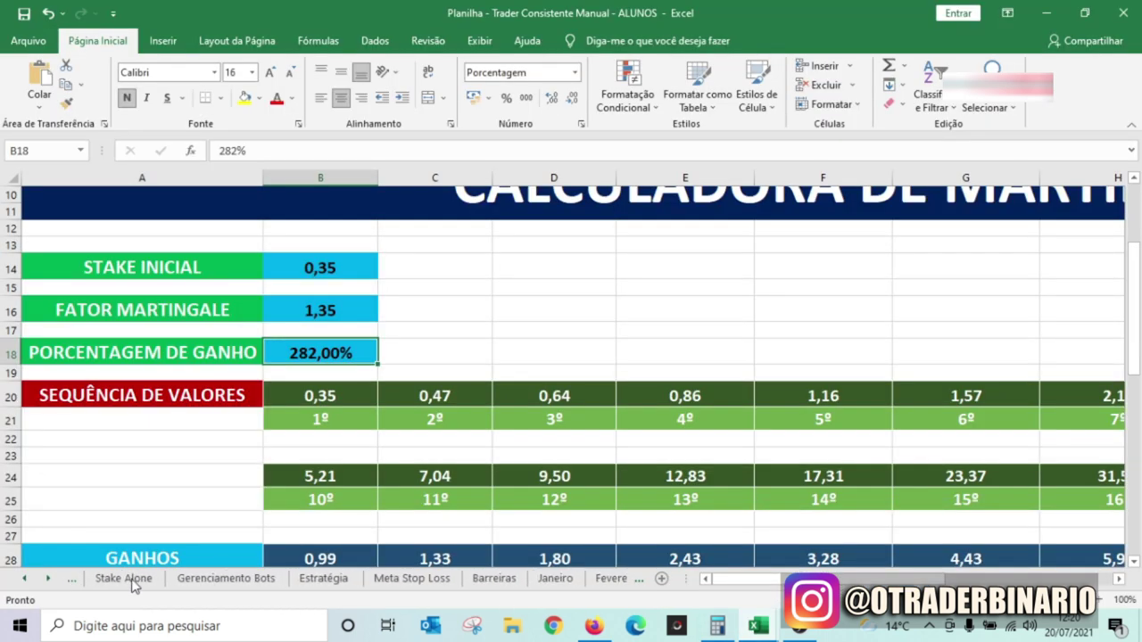
click(231, 580)
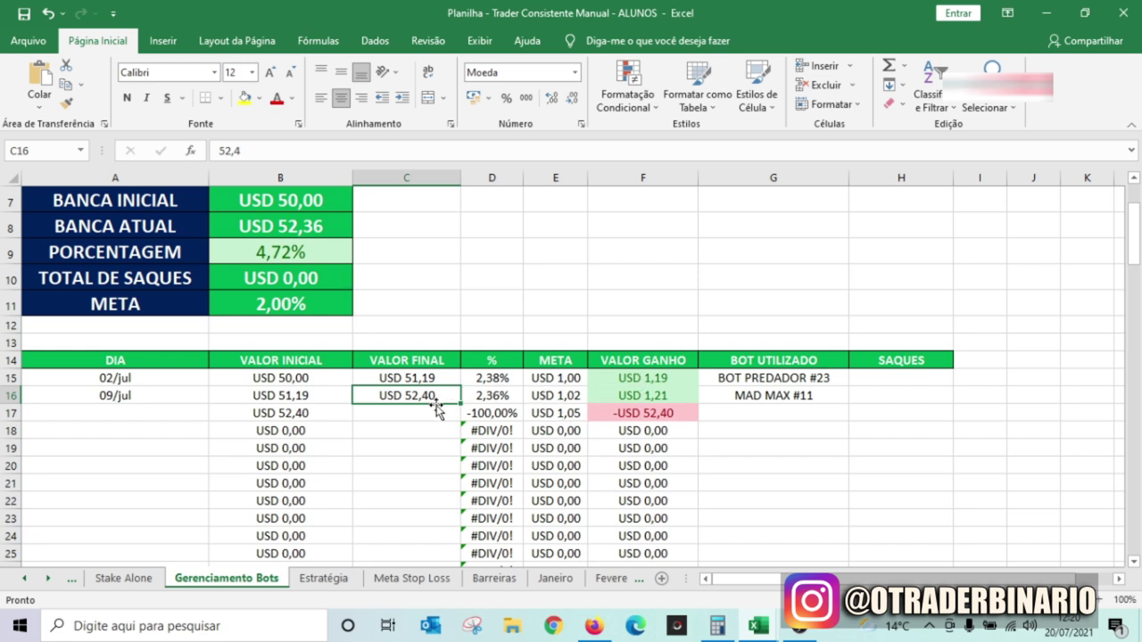
click(552, 415)
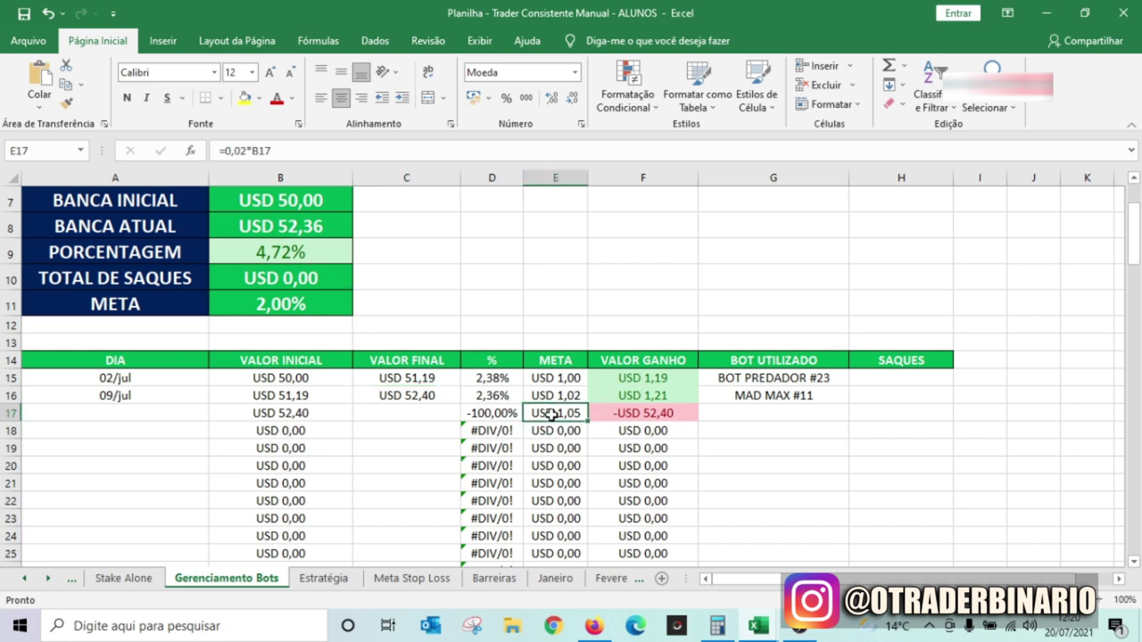
Enter the date 20/7 in the DIA column below 09/jul
click(147, 415)
text(20/7)
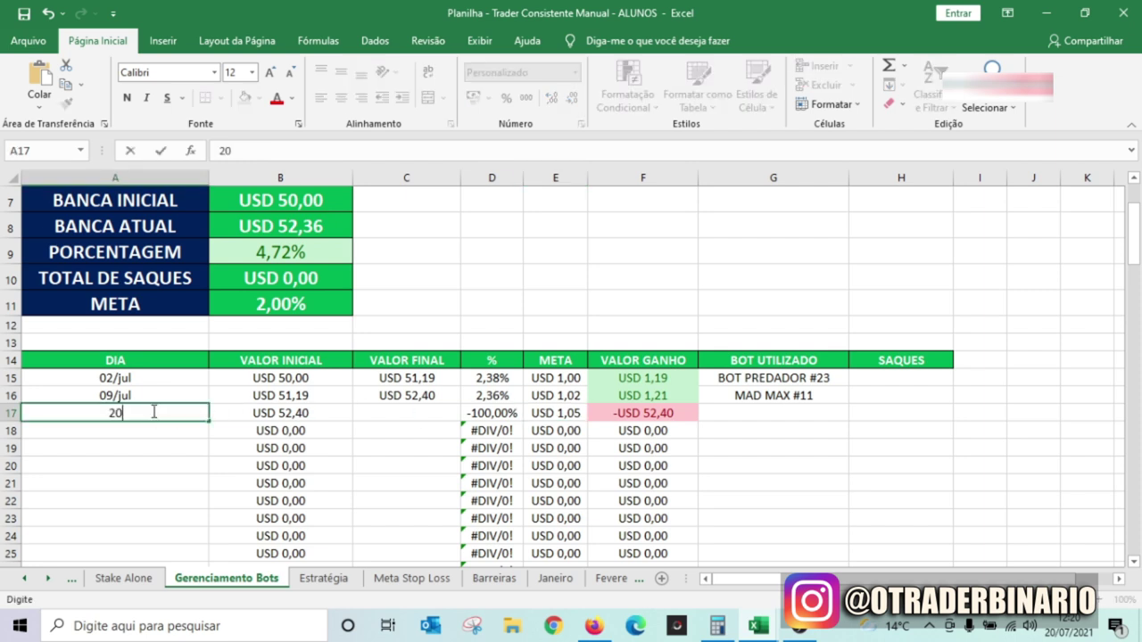
key(Tab)
Finish the date entry below 09/jul and change the 09/jul bot name to BOT MAD MAX #11
key(Tab)
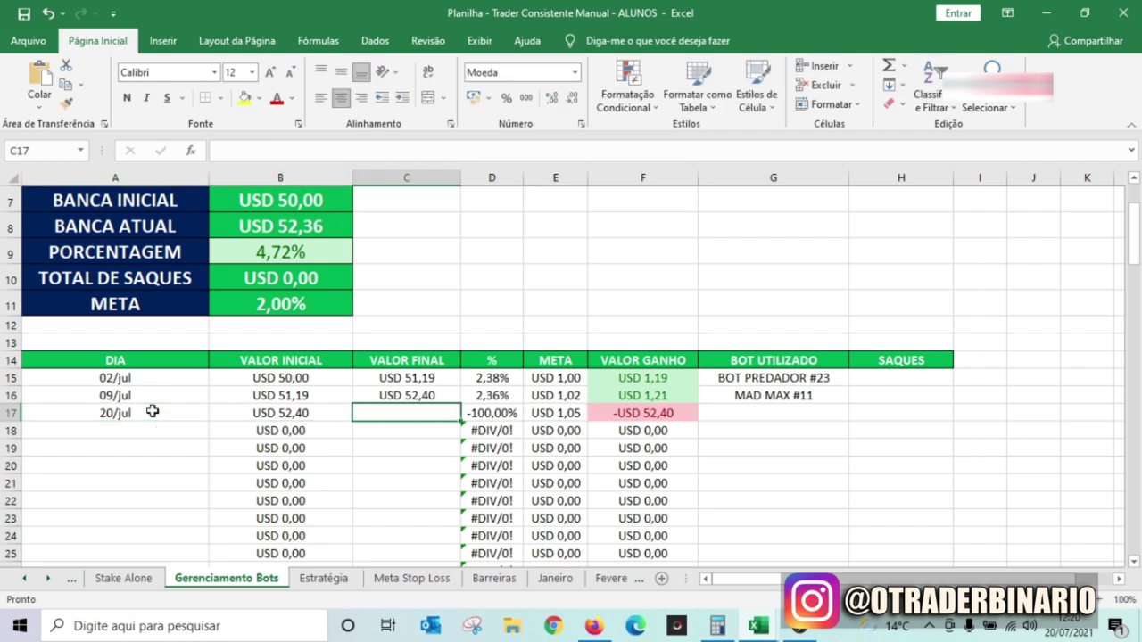
key(Tab)
key(Tab)
key(Tab)
key(Tab)
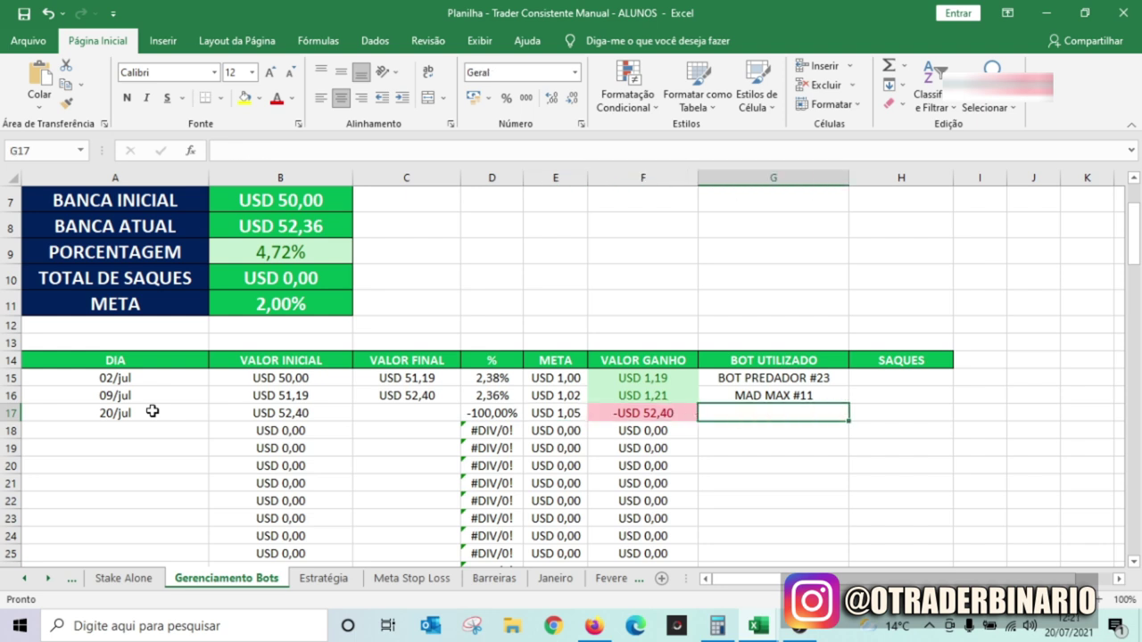
click(797, 398)
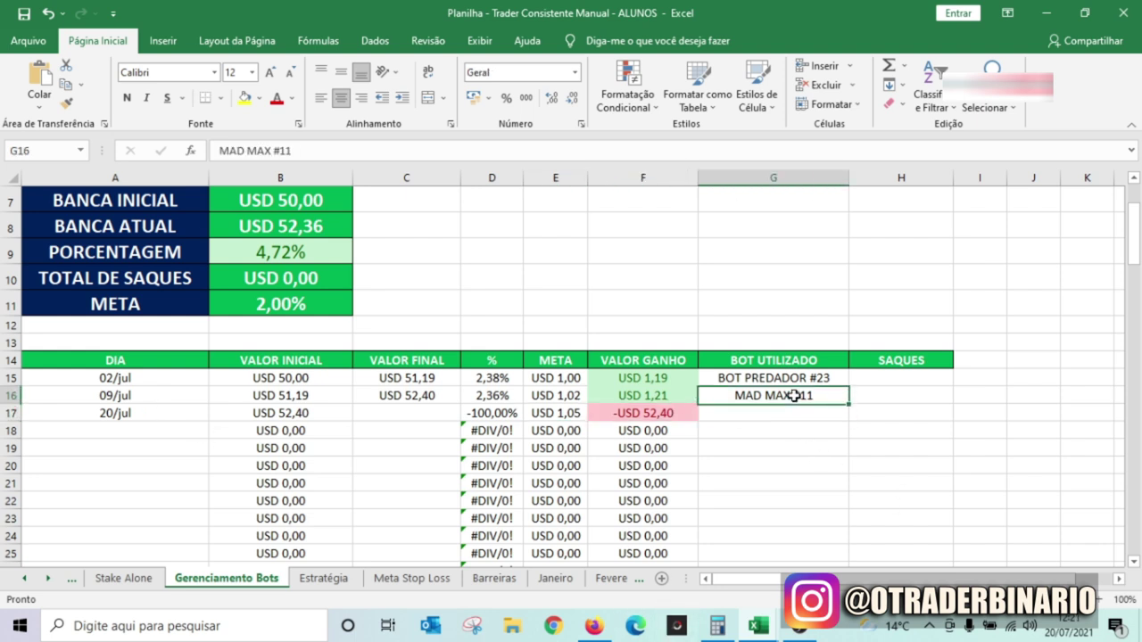
click(219, 151)
text(bot)
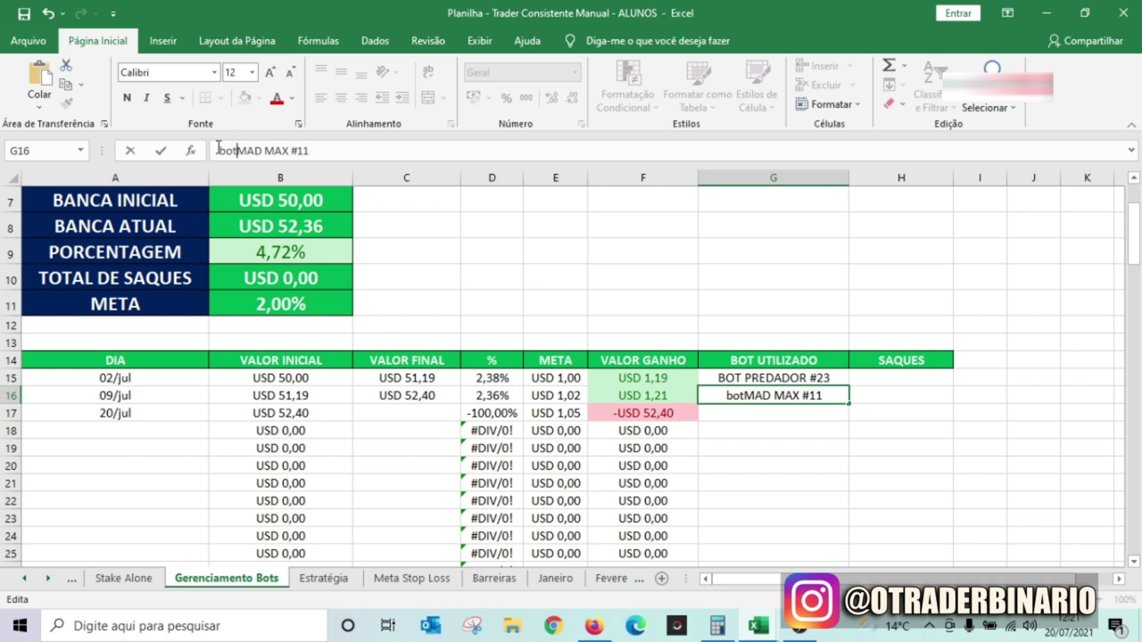
key(BackSpace)
key(BackSpace)
key(BackSpace)
text(BOT)
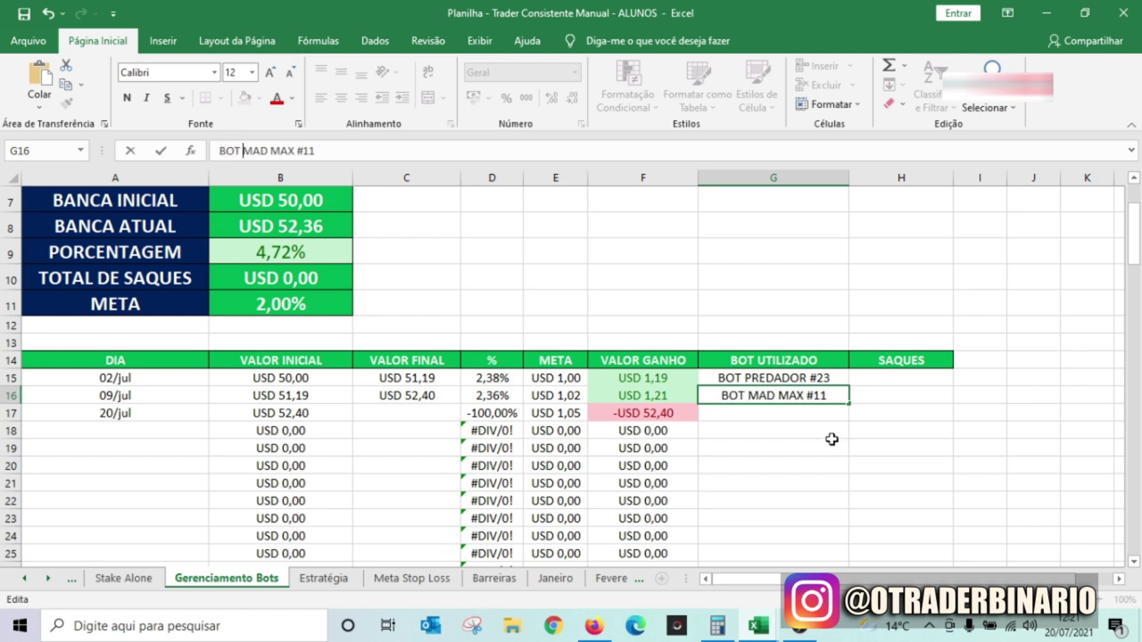
Enter BOT 282% in the BOT UTILIZADO column for 20/jul
click(822, 419)
text(BOT 282%)
click(862, 407)
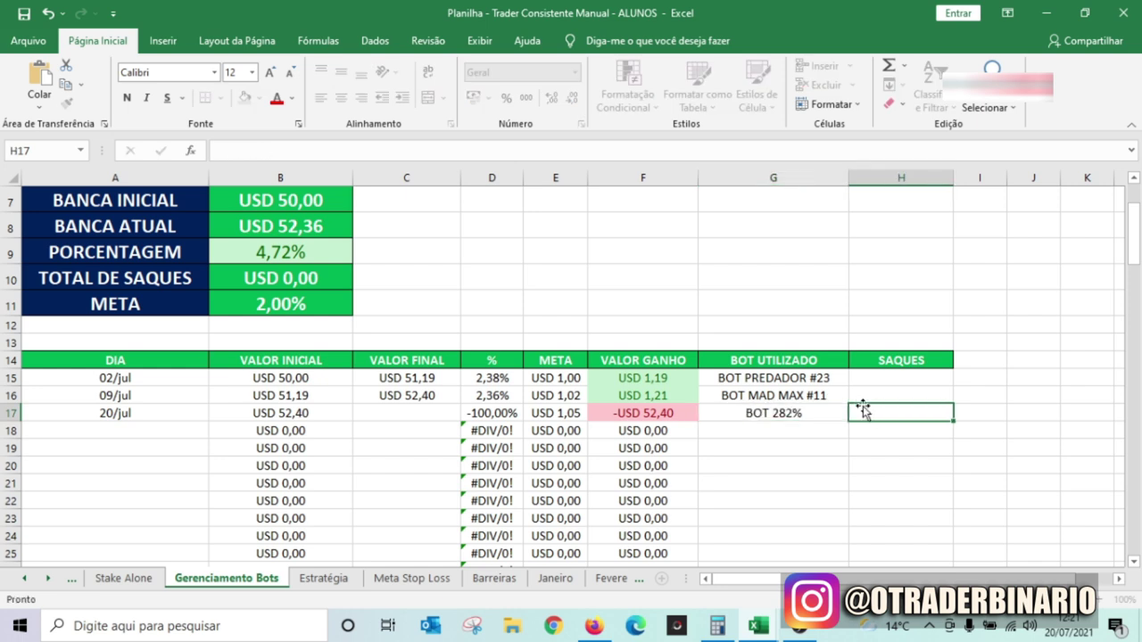
Check the META for 20/jul, switch to the Deriv bot and set Expectativa de Lucro to 3
click(543, 417)
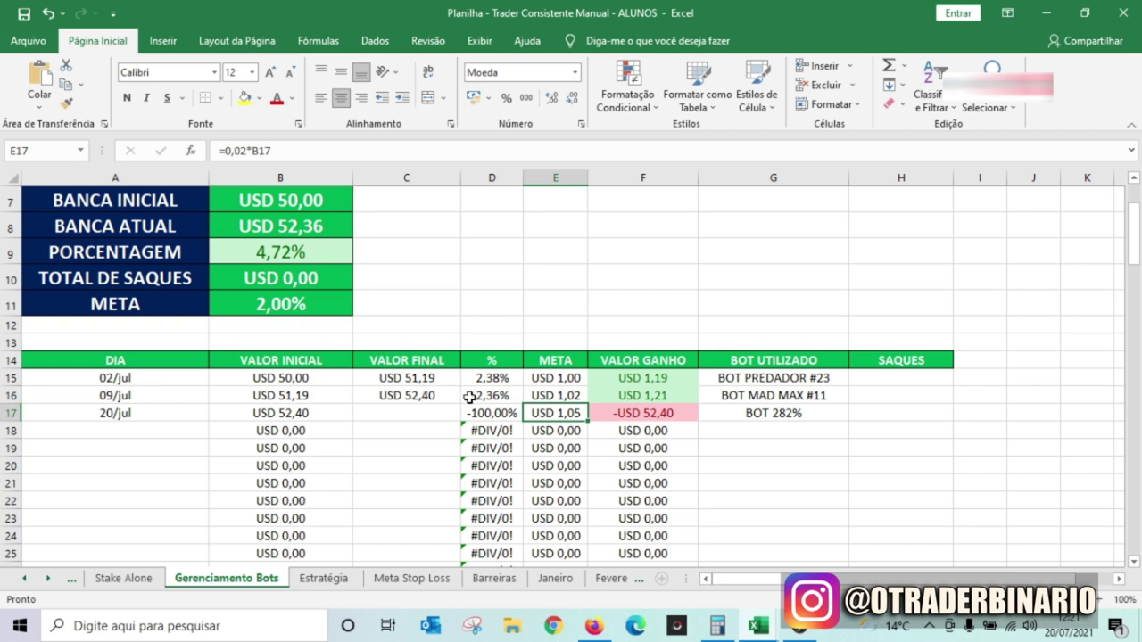
click(398, 415)
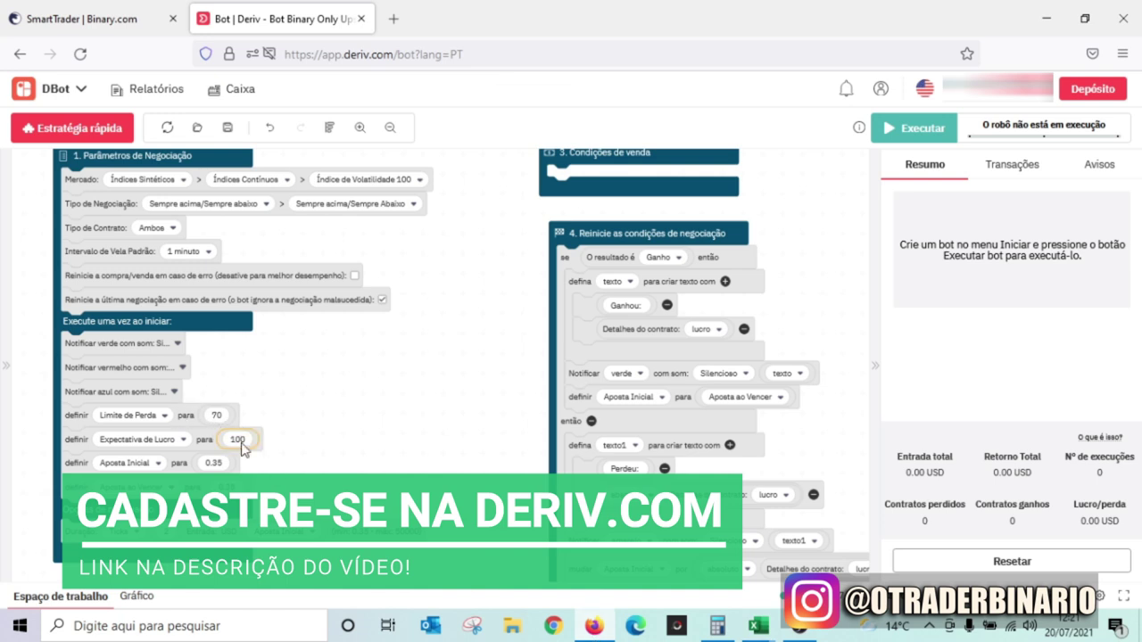
key(BackSpace)
text(3)
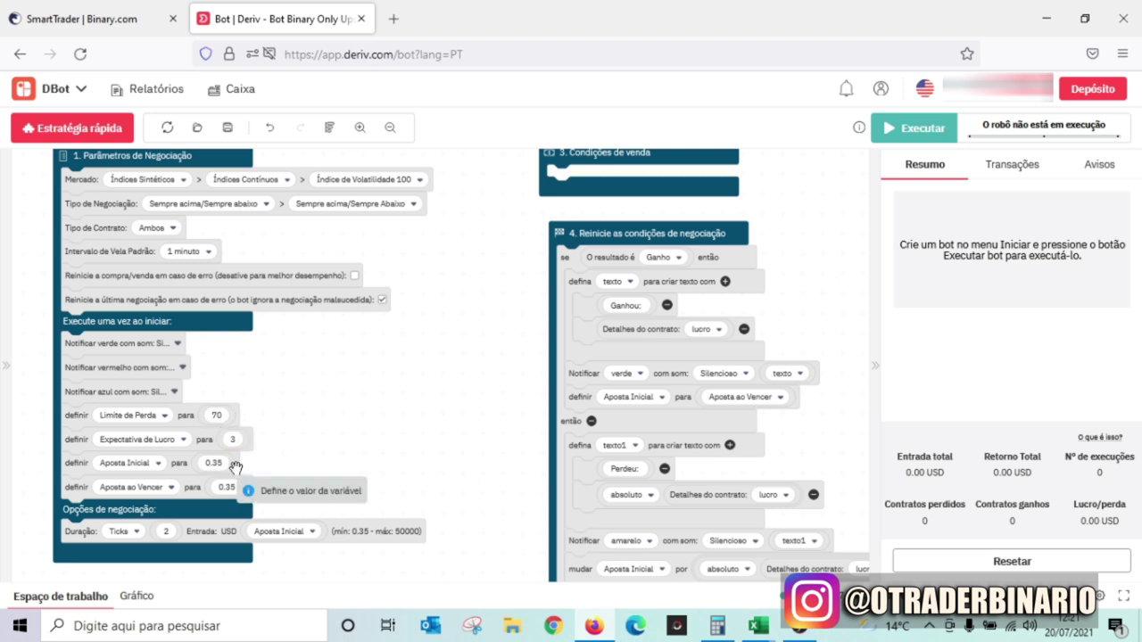
click(213, 463)
click(322, 446)
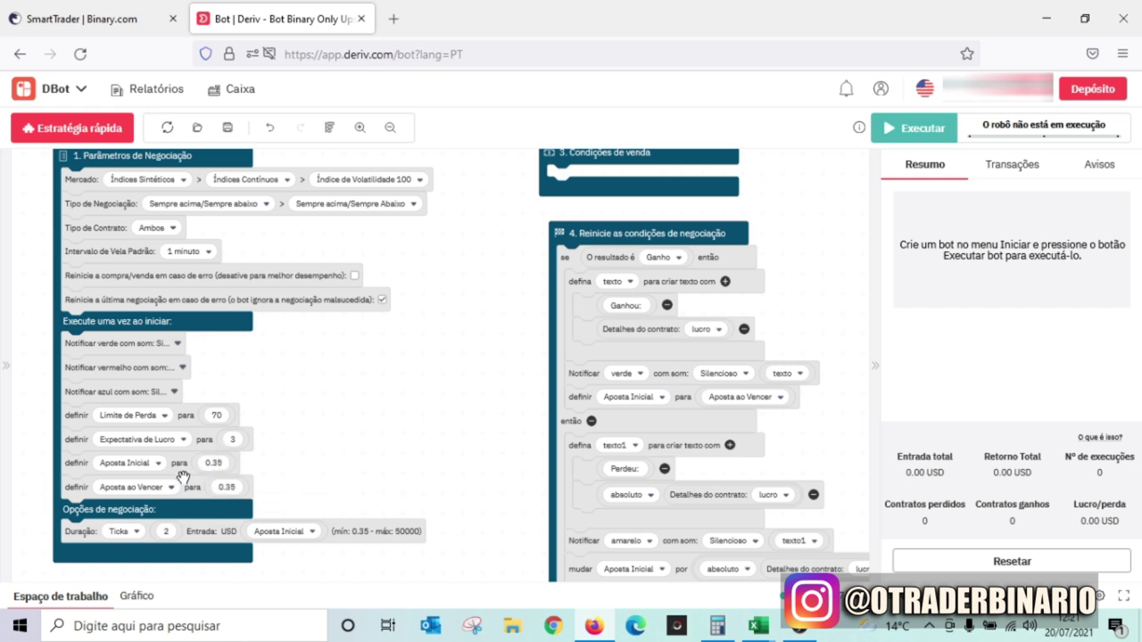
Bring the Reinicie as condições de negociação block into view and set its Aposta Inicial loss multiplier to 0.35
drag(606, 252, 501, 174)
click(834, 499)
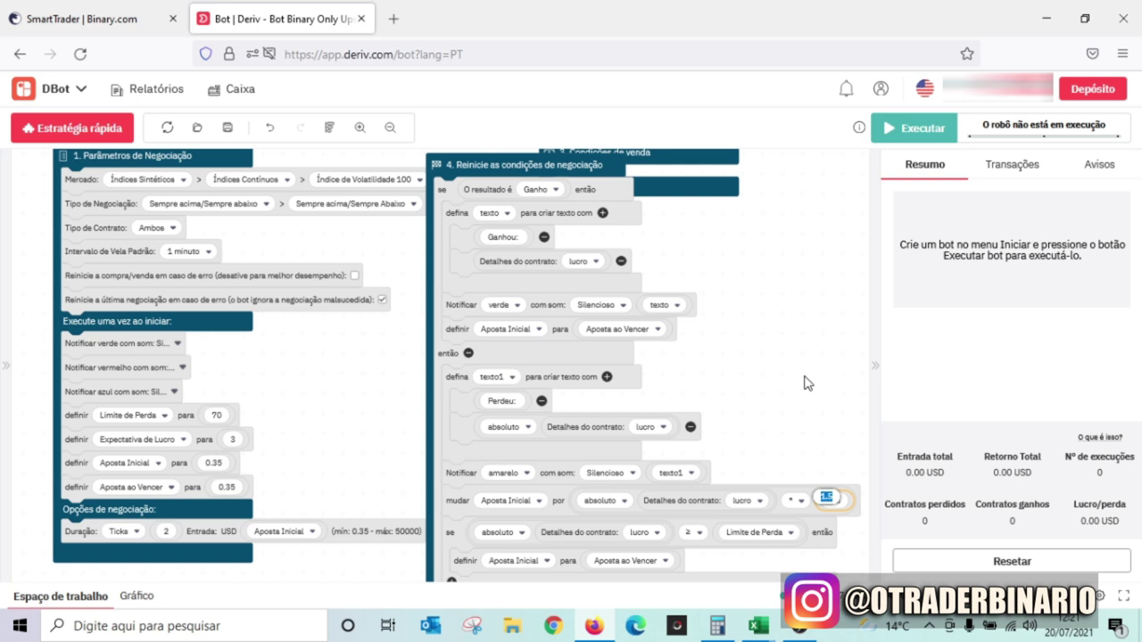
text(0.335)
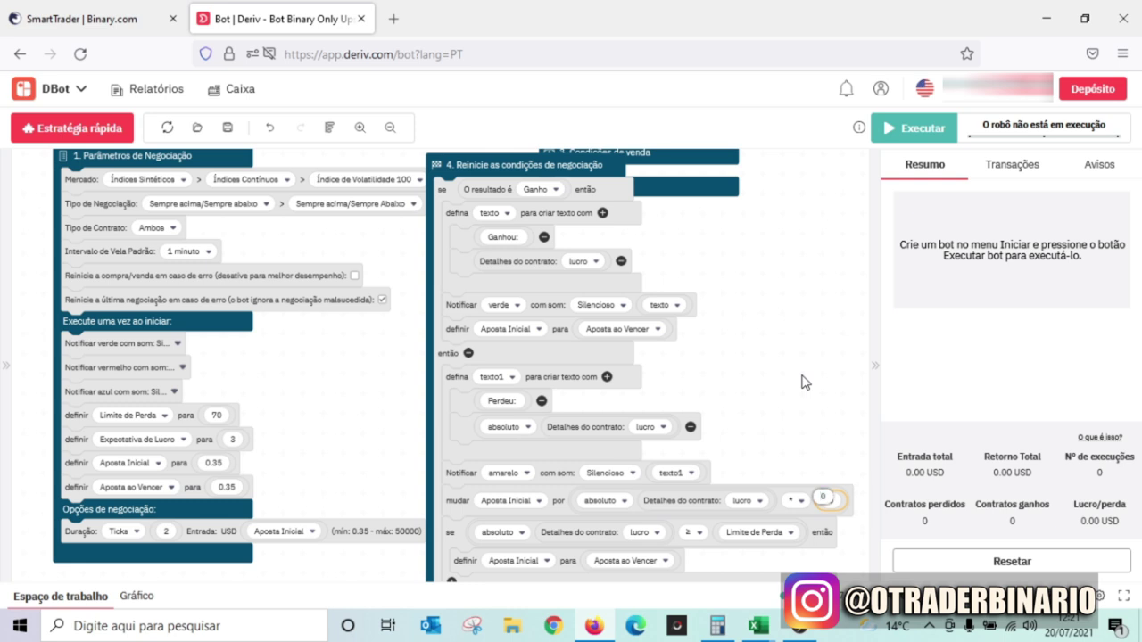
key(BackSpace)
key(BackSpace)
text(5)
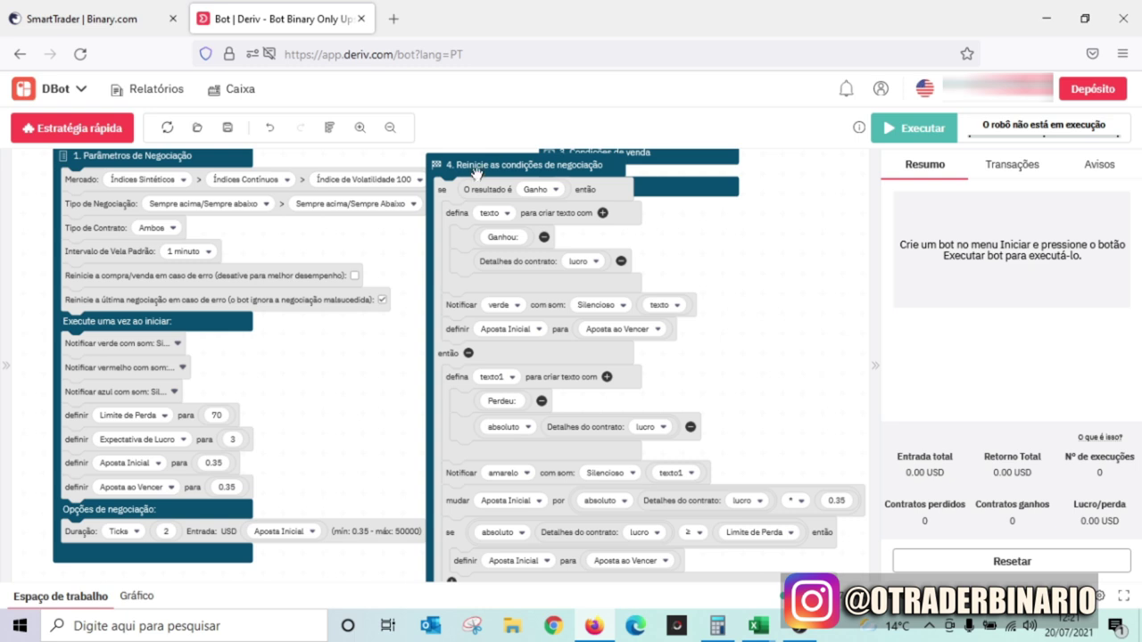
Move the Reinicie as condições de negociação block back below Condições de venda and shift the Condições de venda block slightly
drag(496, 165, 603, 235)
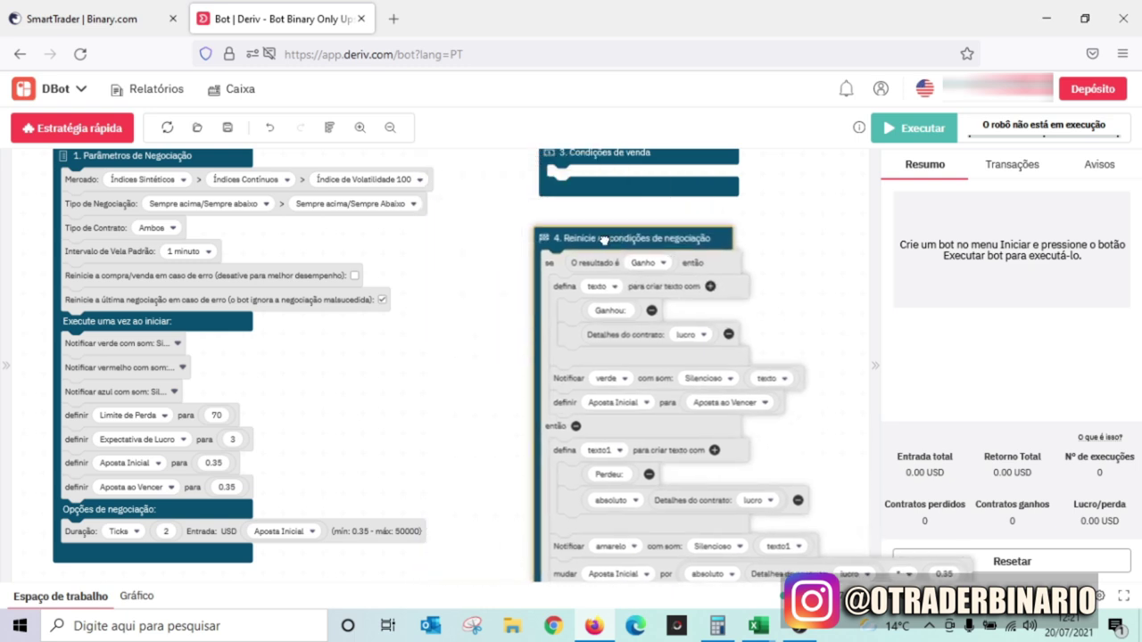
mouse_move(504, 296)
mouse_down()
mouse_move(497, 327)
mouse_move(496, 307)
mouse_up()
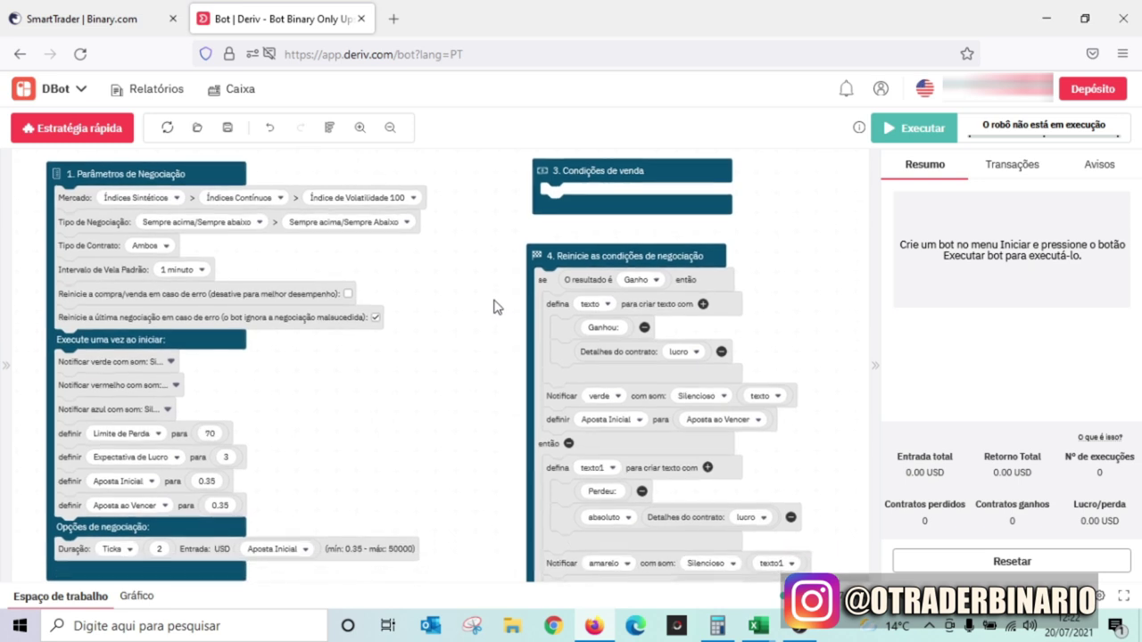
drag(611, 174, 597, 174)
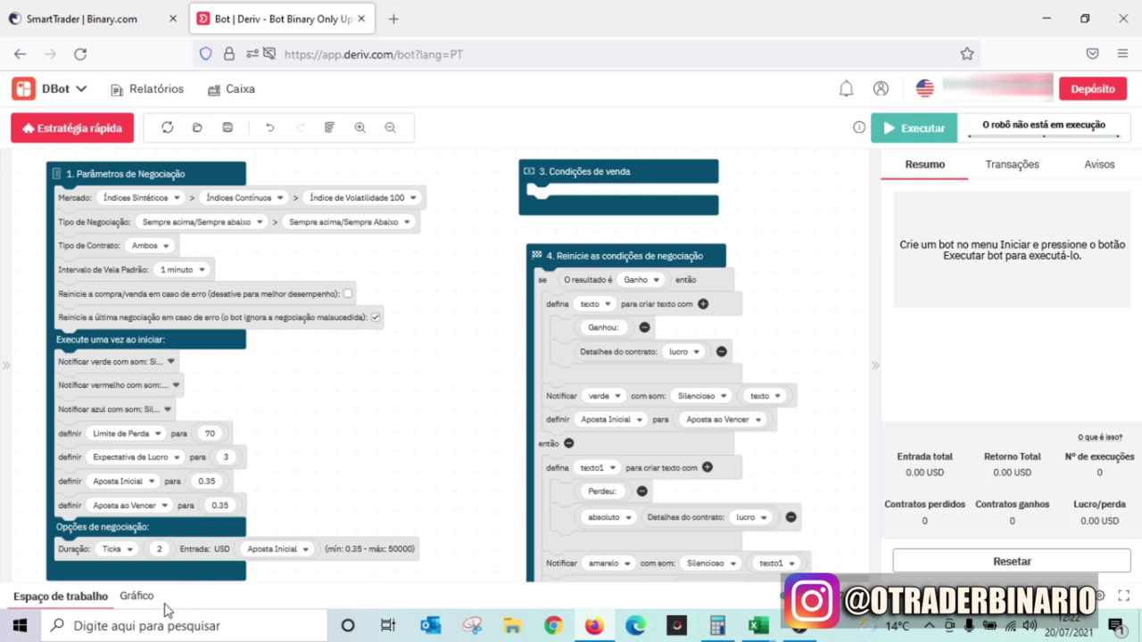
Examine the charts of Índice Volatilidade 10 (1s) and Índice Volatility 10, ending on Índice Volatility 10
click(138, 596)
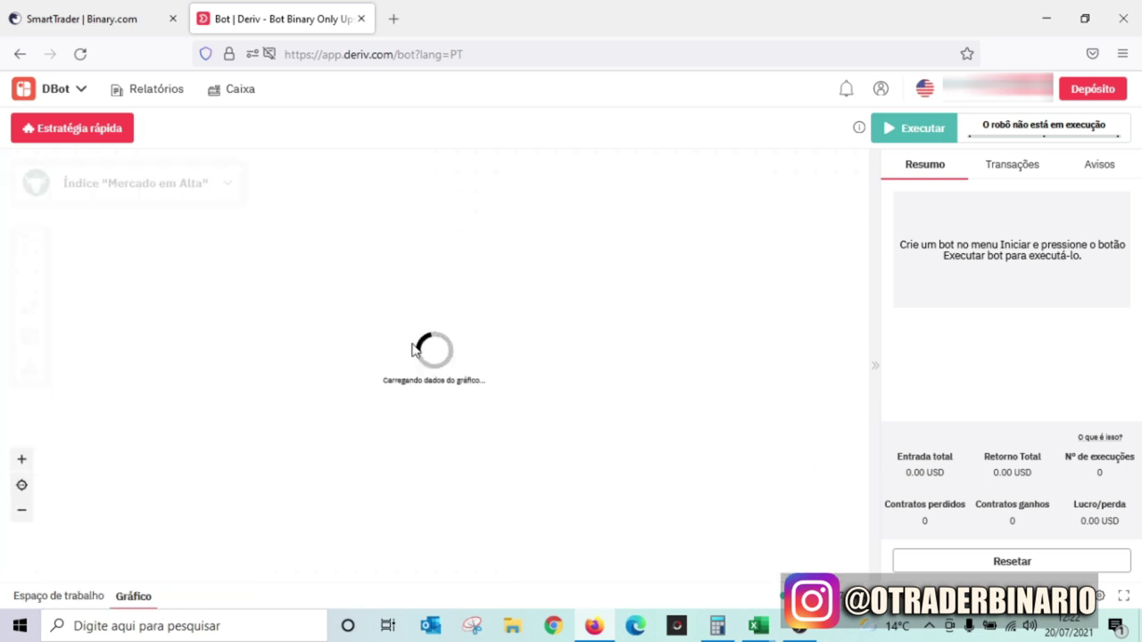
click(143, 194)
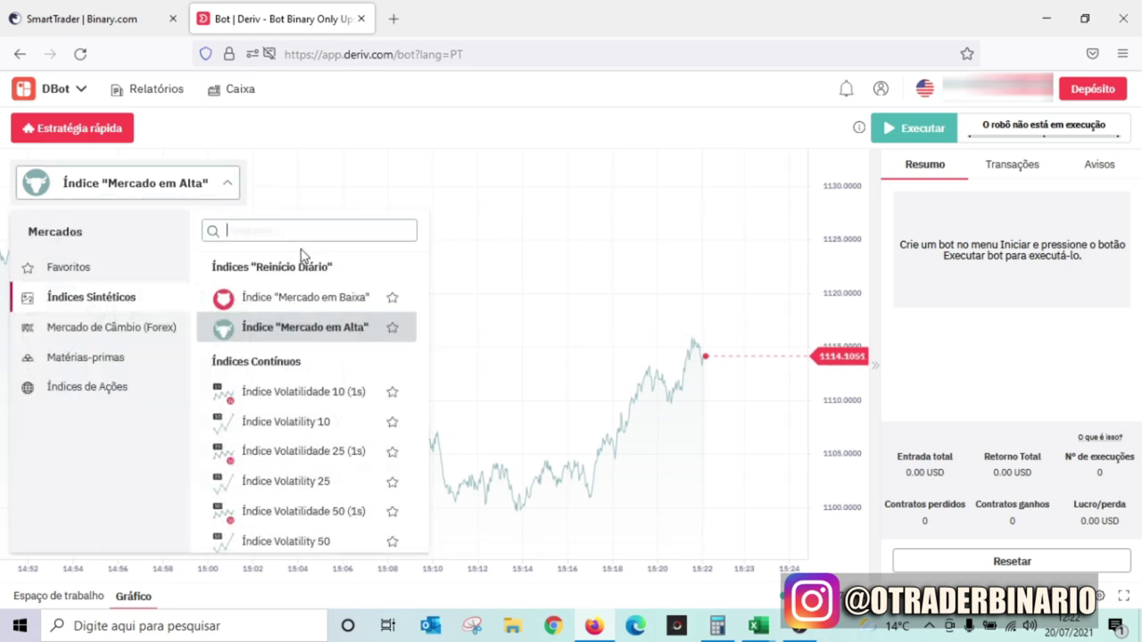
click(326, 402)
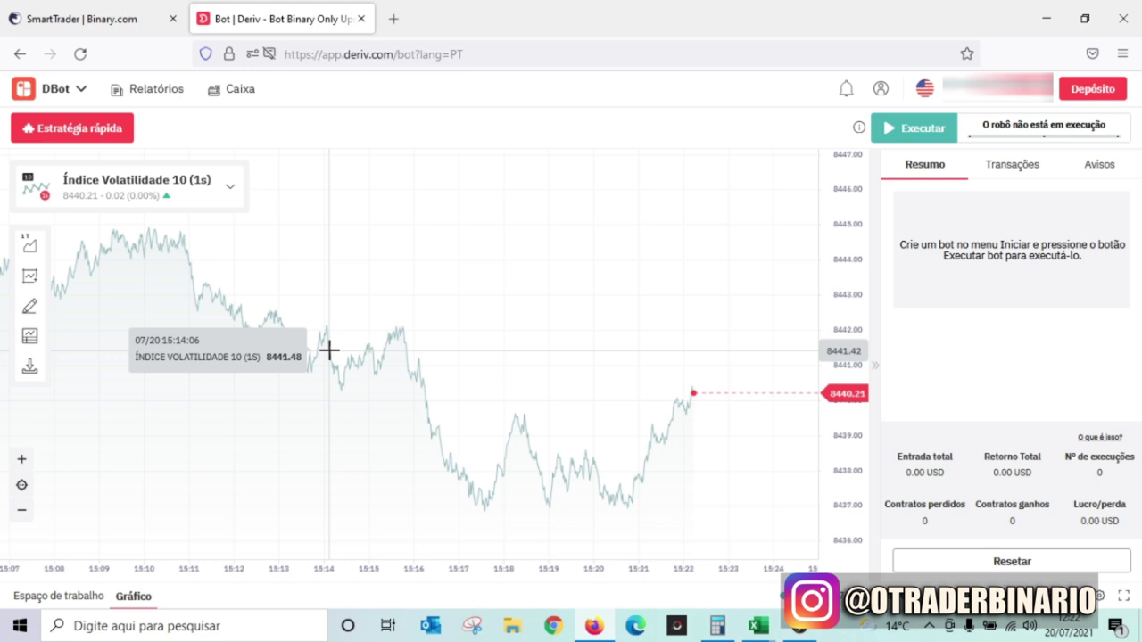
click(155, 191)
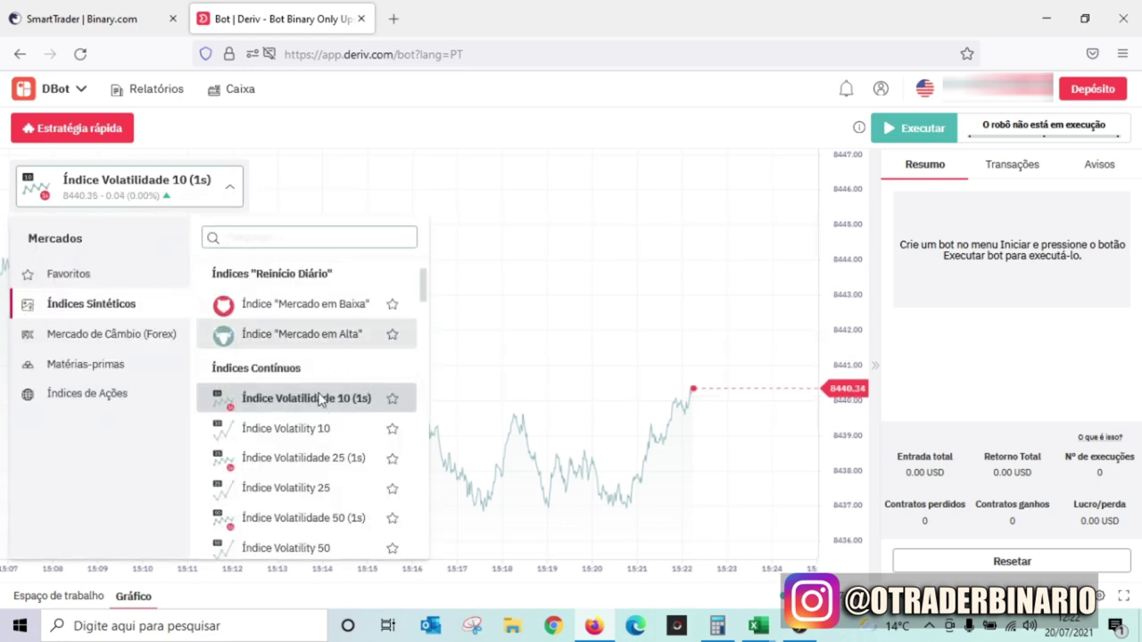
click(324, 430)
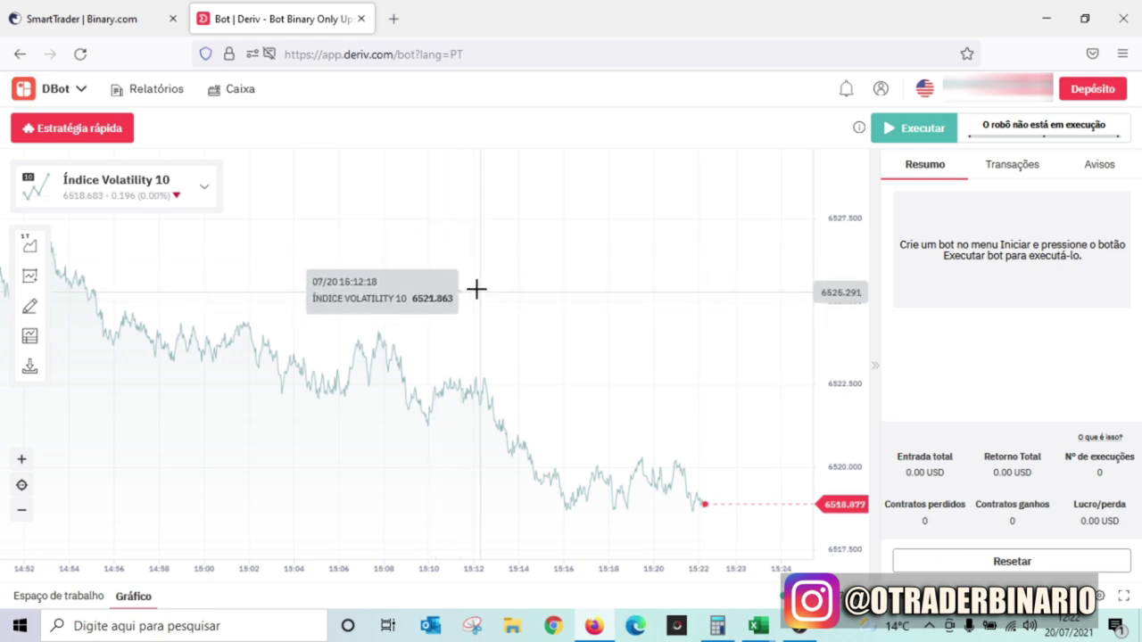
drag(407, 290, 386, 281)
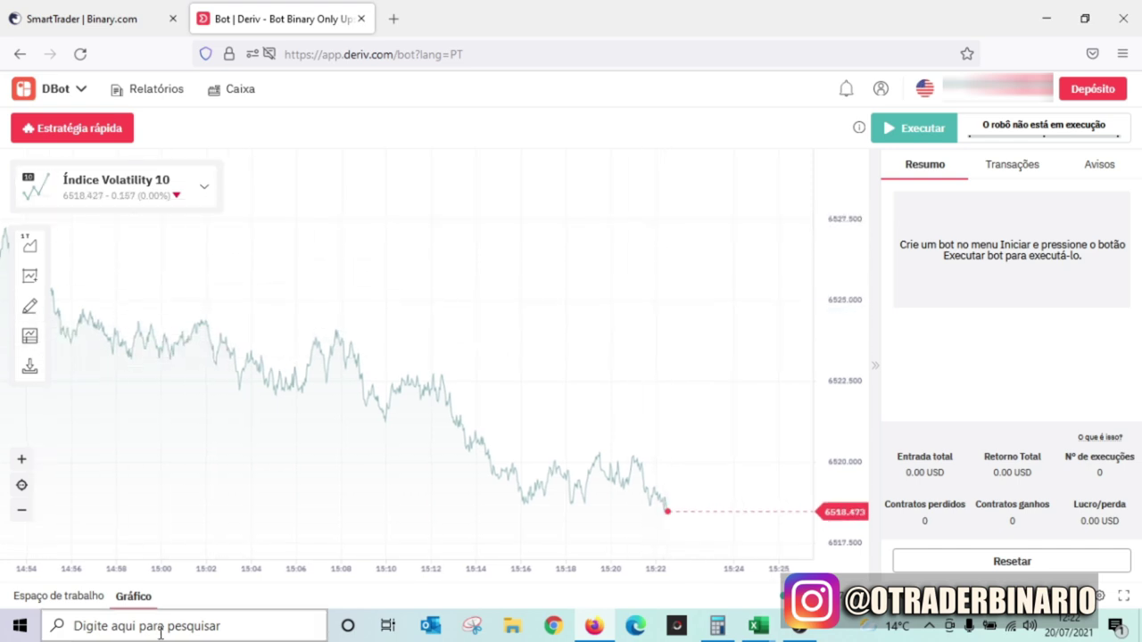
Return to the bot workspace and set the market in Parâmetros de Negociação to Índice Volatility 10
click(58, 597)
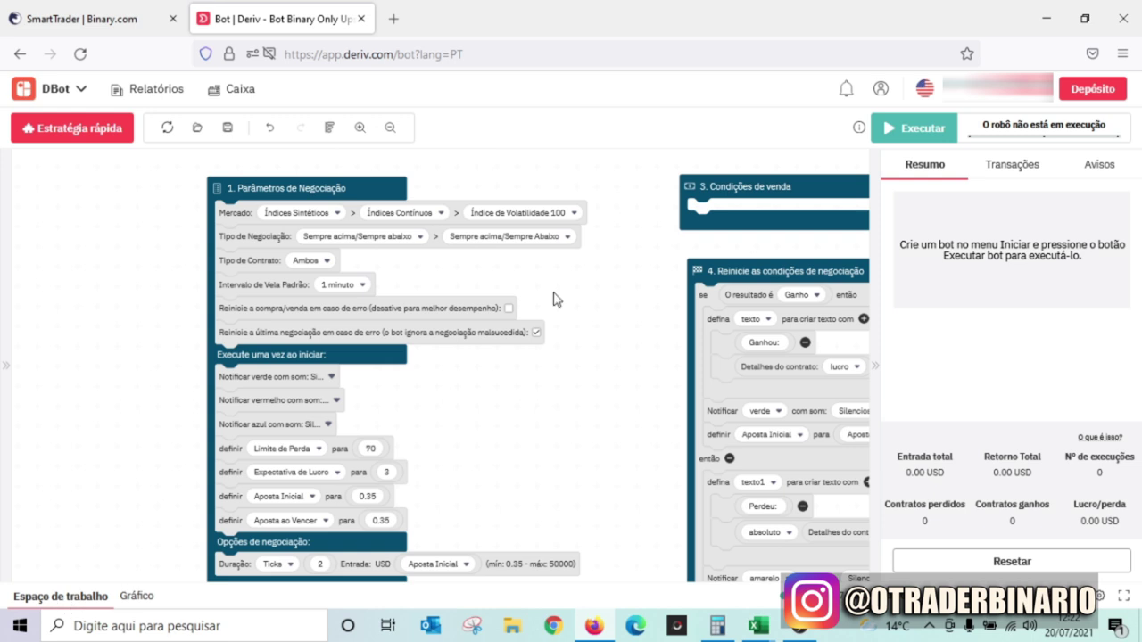
click(541, 212)
click(518, 268)
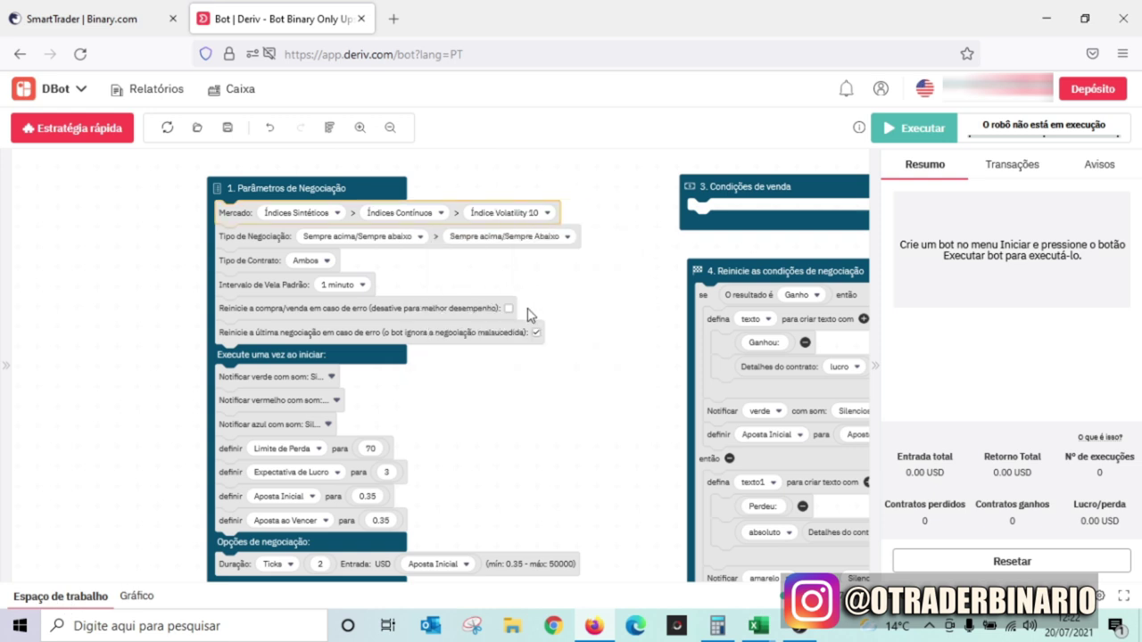
drag(622, 466, 432, 404)
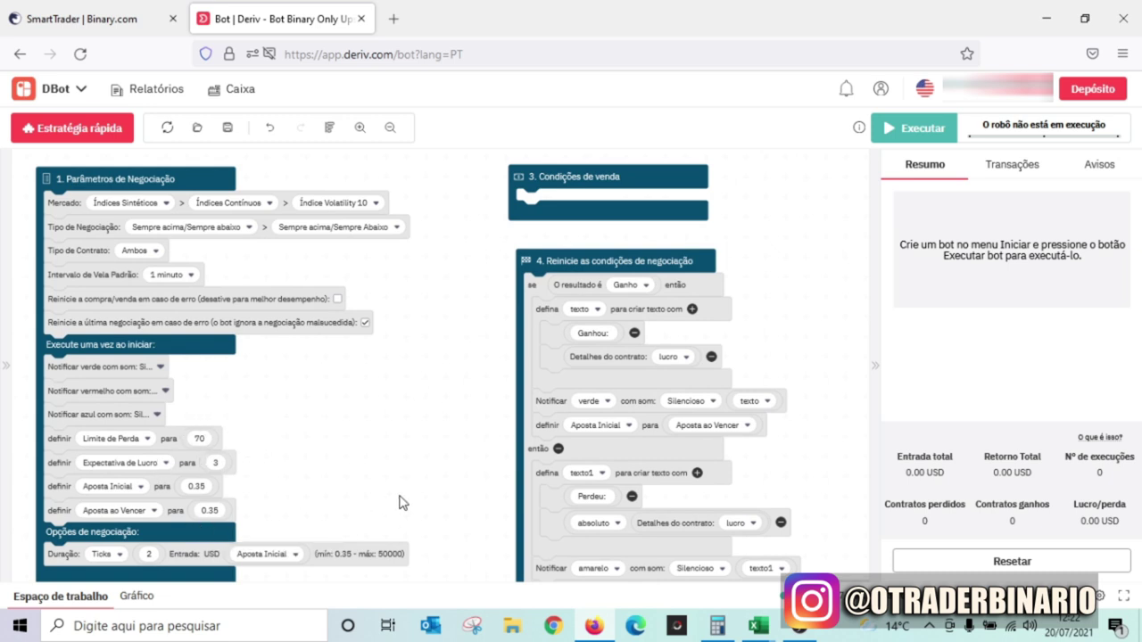
Place the Condições de compra block beside Parâmetros de Negociação and set Comprar to Sempre Abaixo
drag(422, 479, 428, 402)
drag(107, 535, 390, 268)
click(364, 312)
click(363, 357)
drag(424, 406, 423, 476)
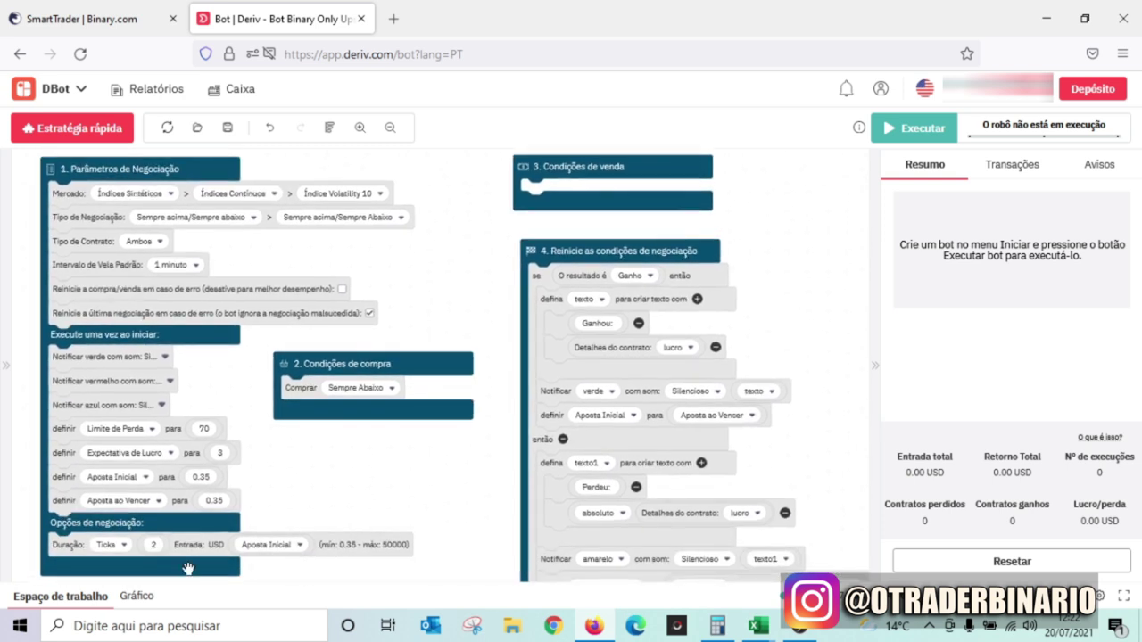
Run the bot from the chart view and show its list of transactions
click(137, 597)
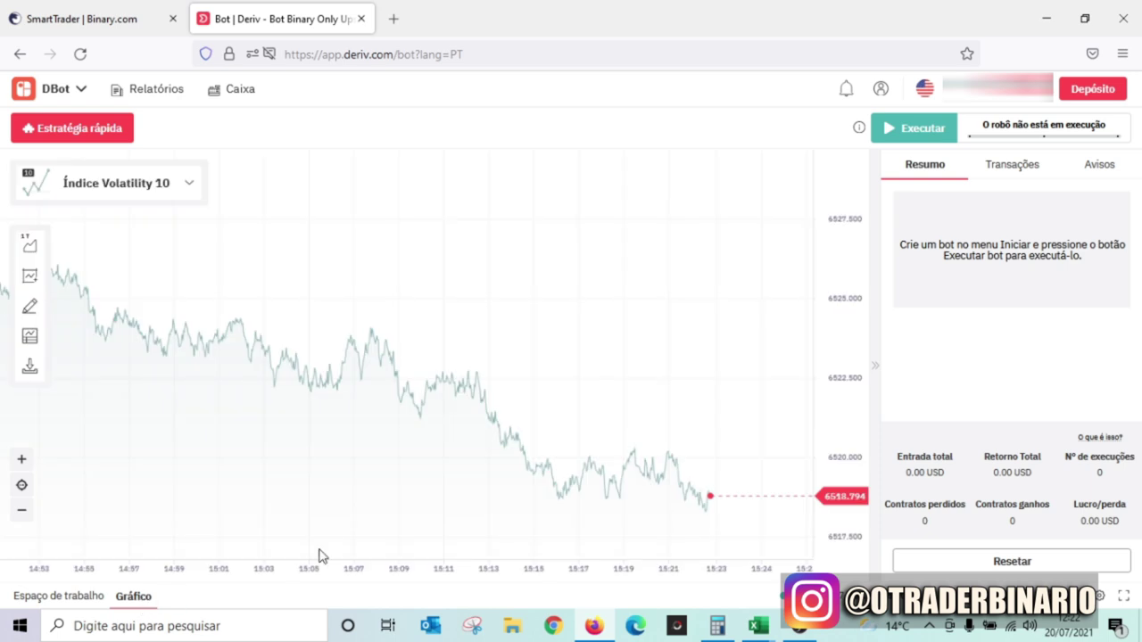
click(901, 131)
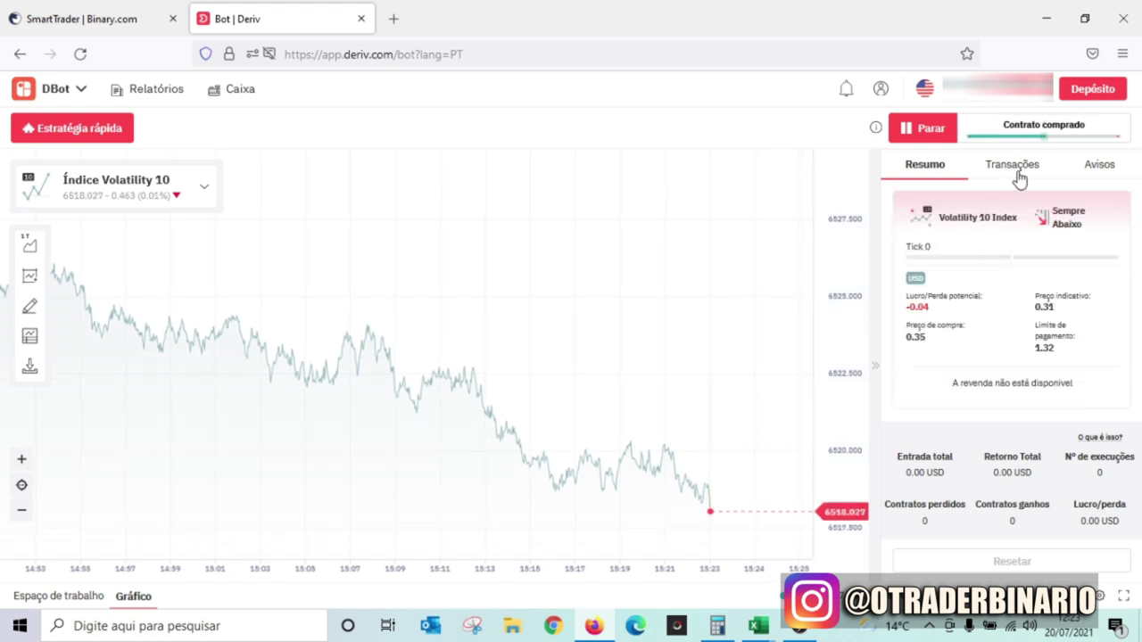
click(1015, 171)
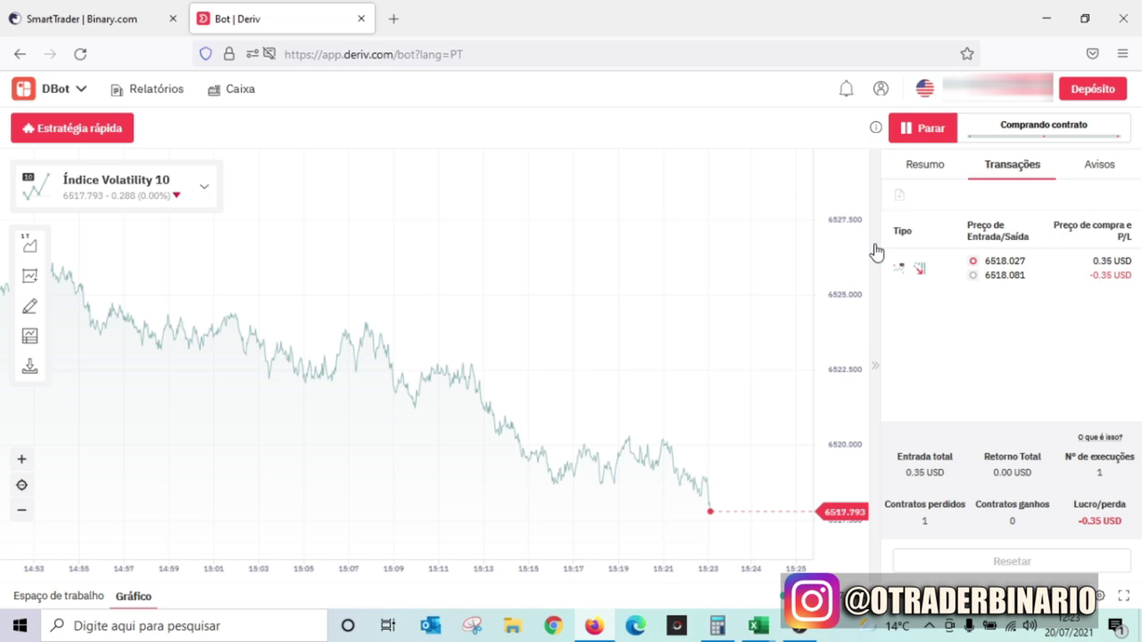
Switch to Excel and check the stake sequence in Calculadora Martingale up to the 14th entry
mouse_move(759, 630)
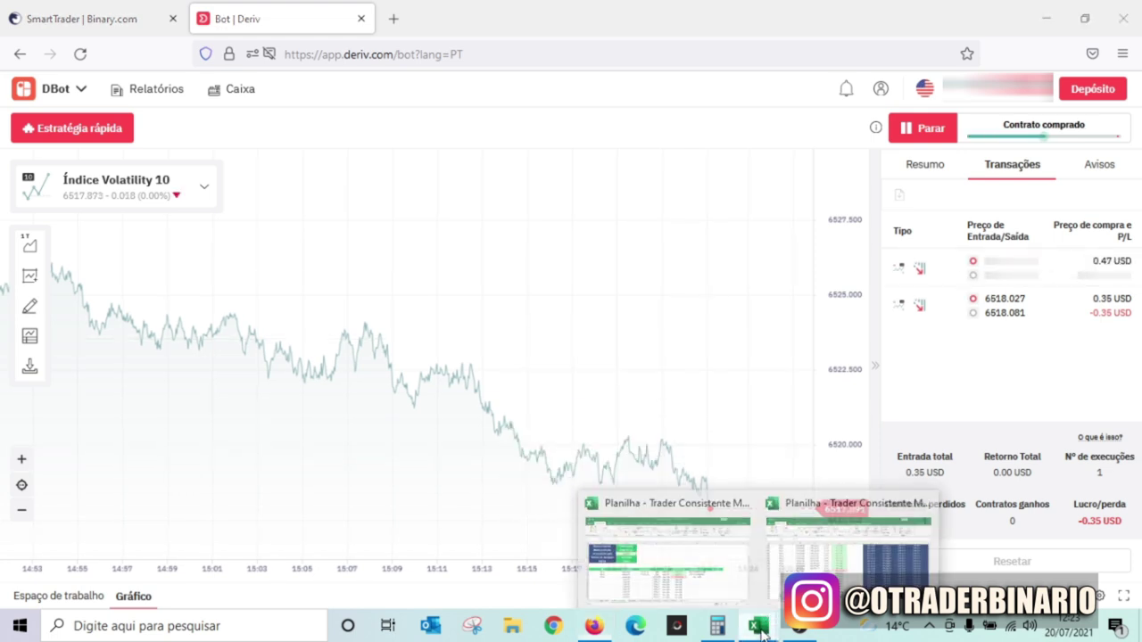
click(704, 581)
click(27, 578)
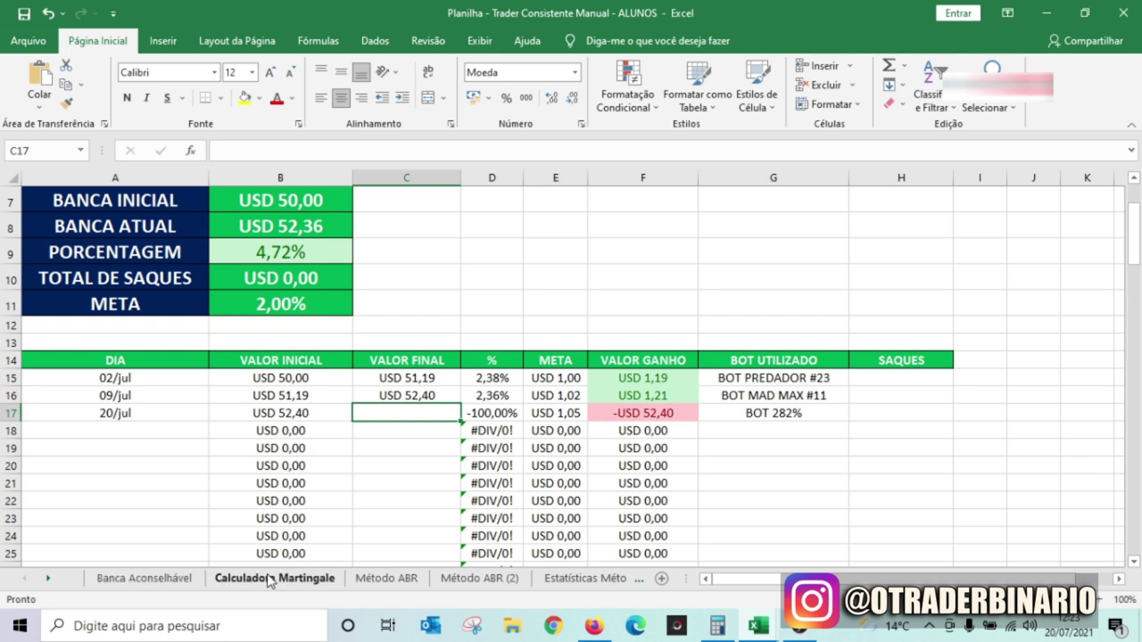
click(275, 578)
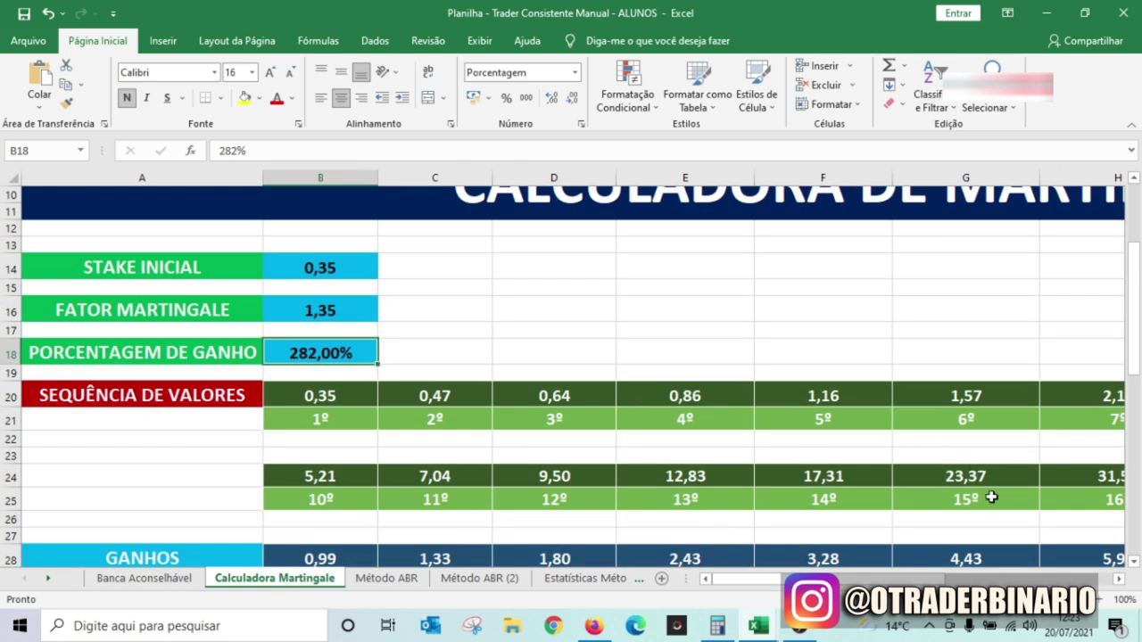
click(830, 478)
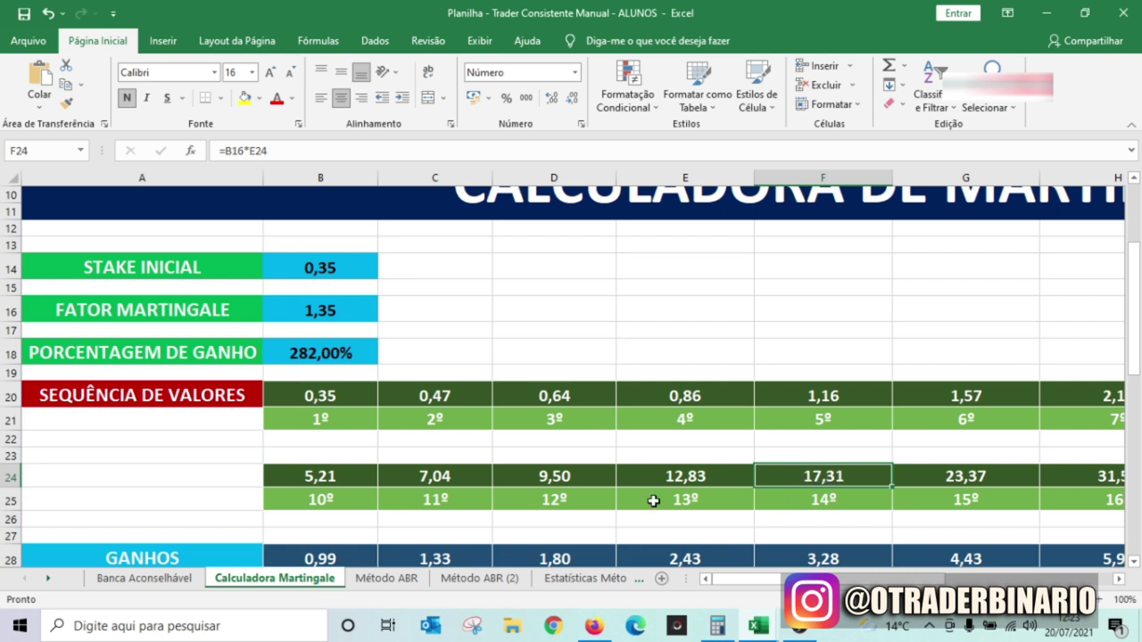
Return to the running Deriv bot and review its past transactions
click(587, 626)
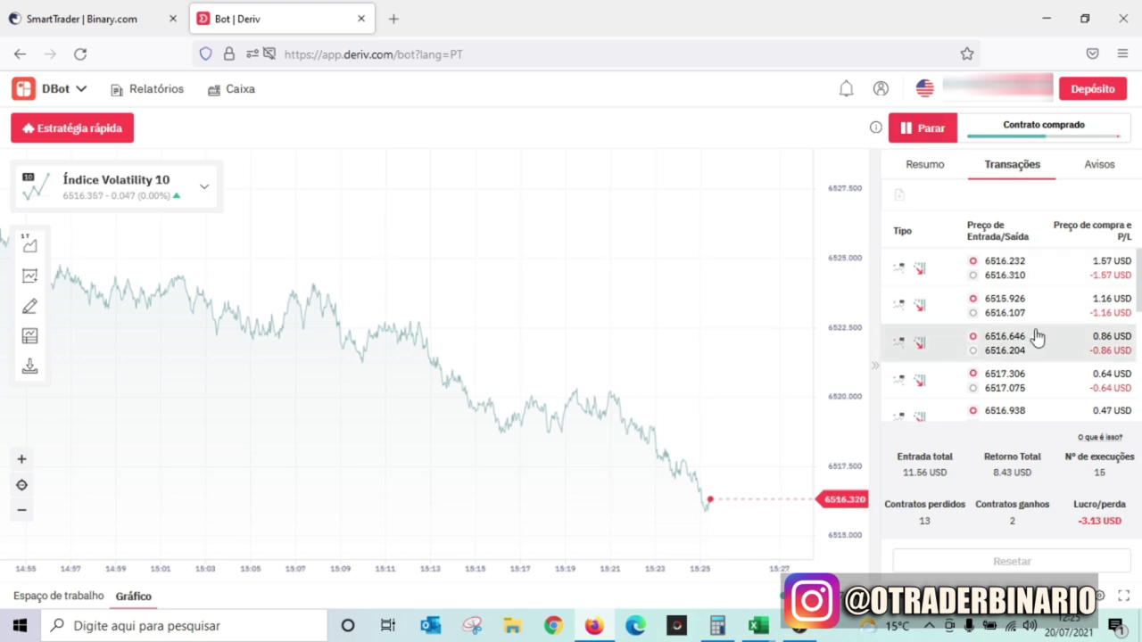
scroll(1037, 330, down, 1)
scroll(1037, 323, down, 1)
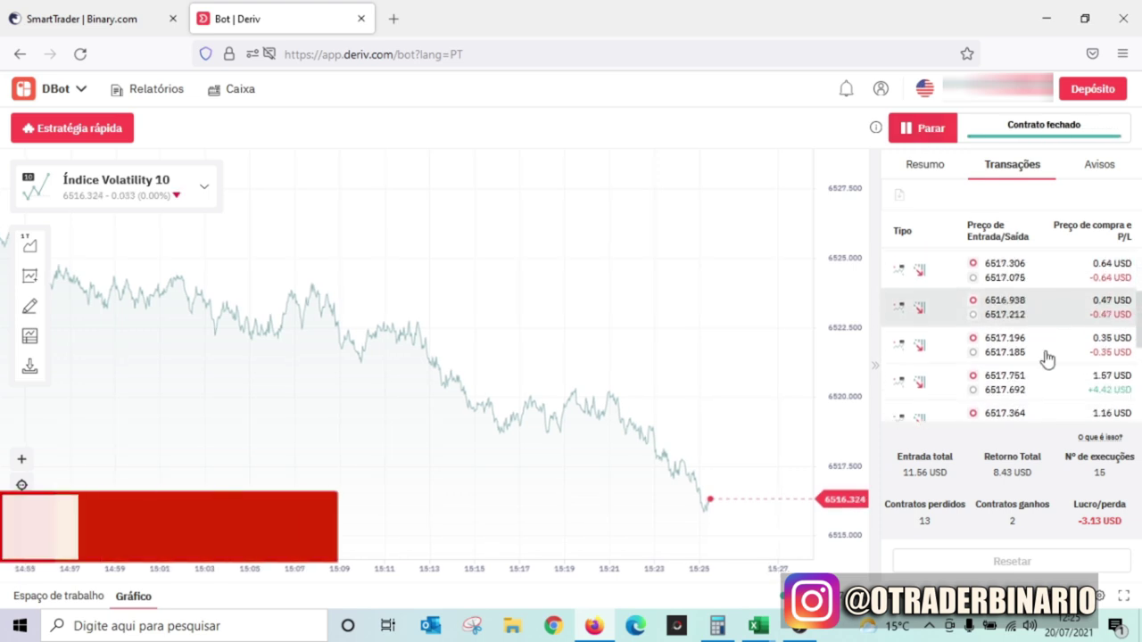
Stop the running bot and highlight the Lucro/perda total of the session
scroll(1080, 369, up, 2)
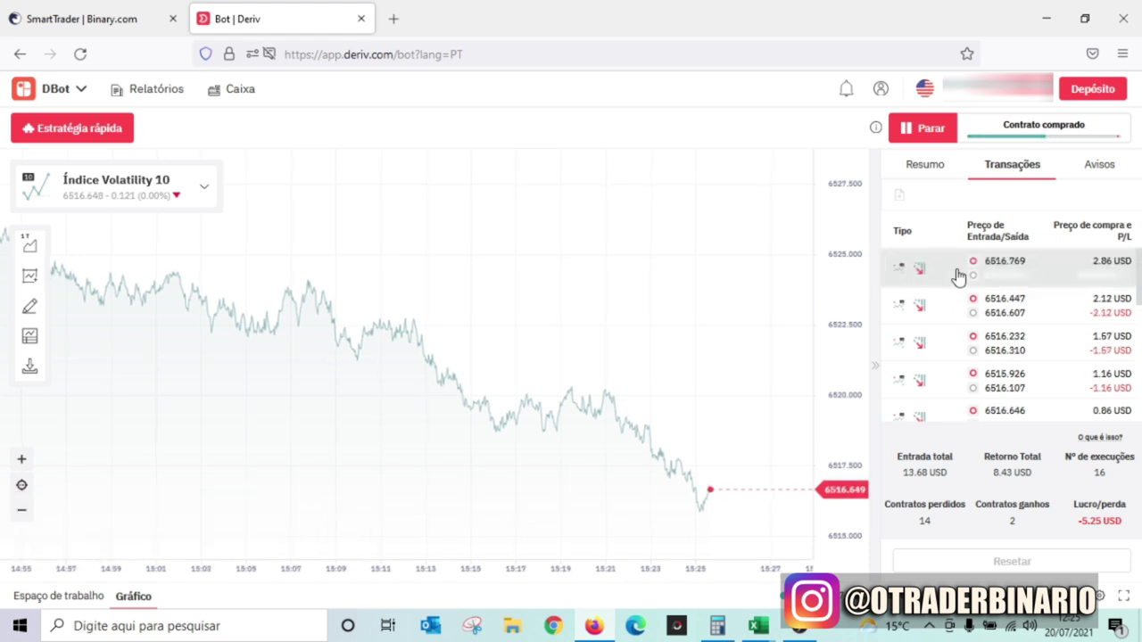
click(916, 127)
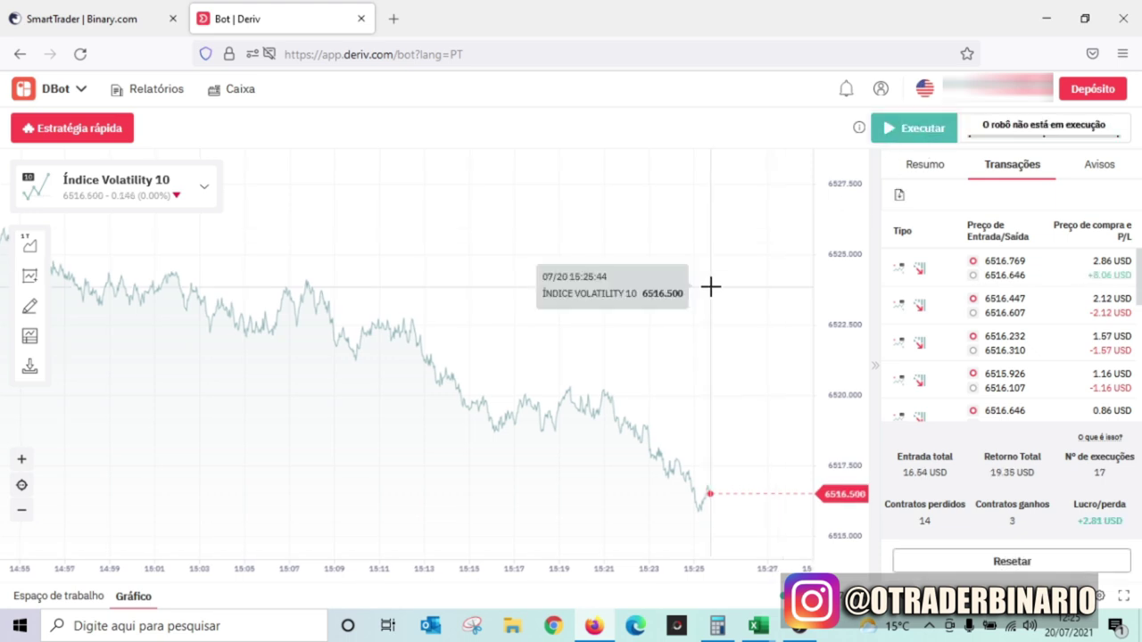
drag(1080, 524, 1123, 525)
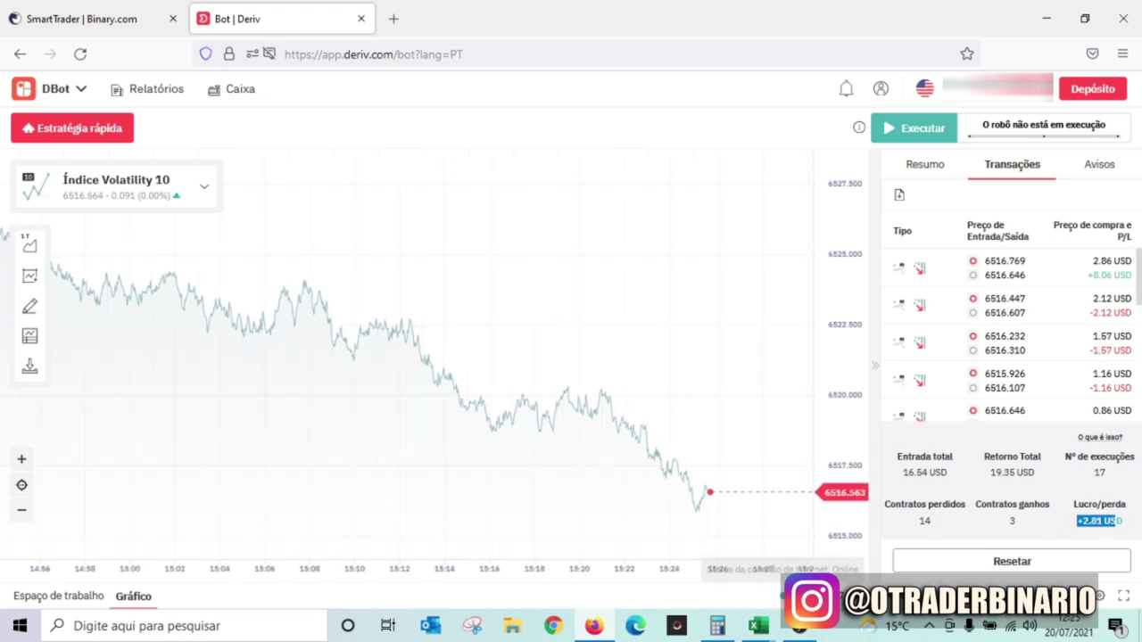
Switch to Excel and open the Gerenciamento Bots sheet
click(750, 627)
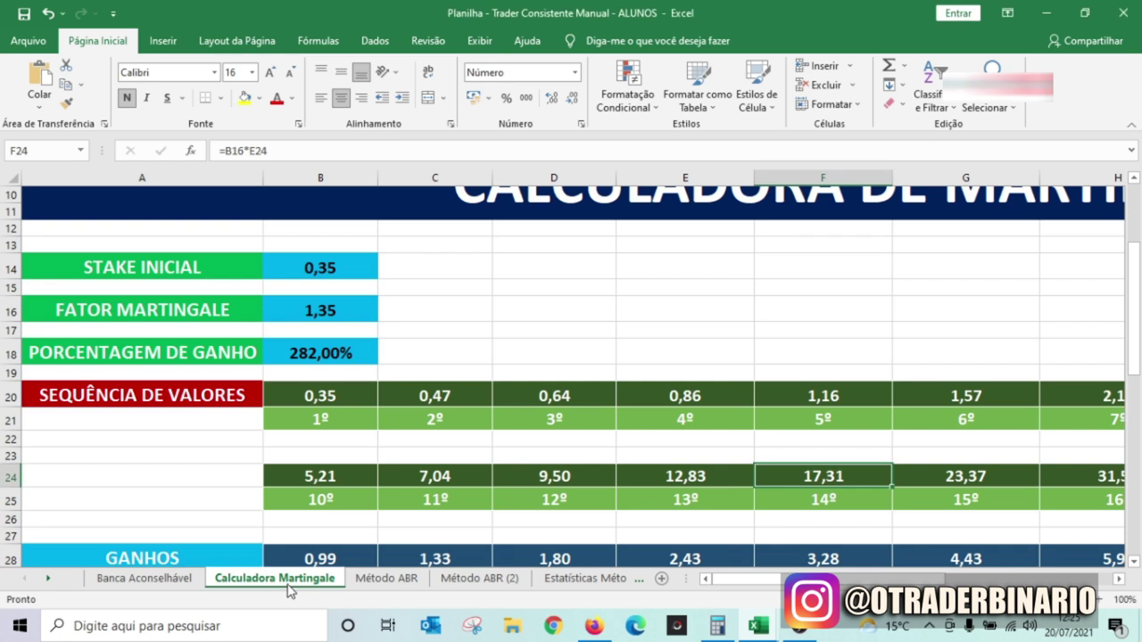
click(47, 578)
click(47, 578)
click(47, 578)
click(47, 578)
click(241, 580)
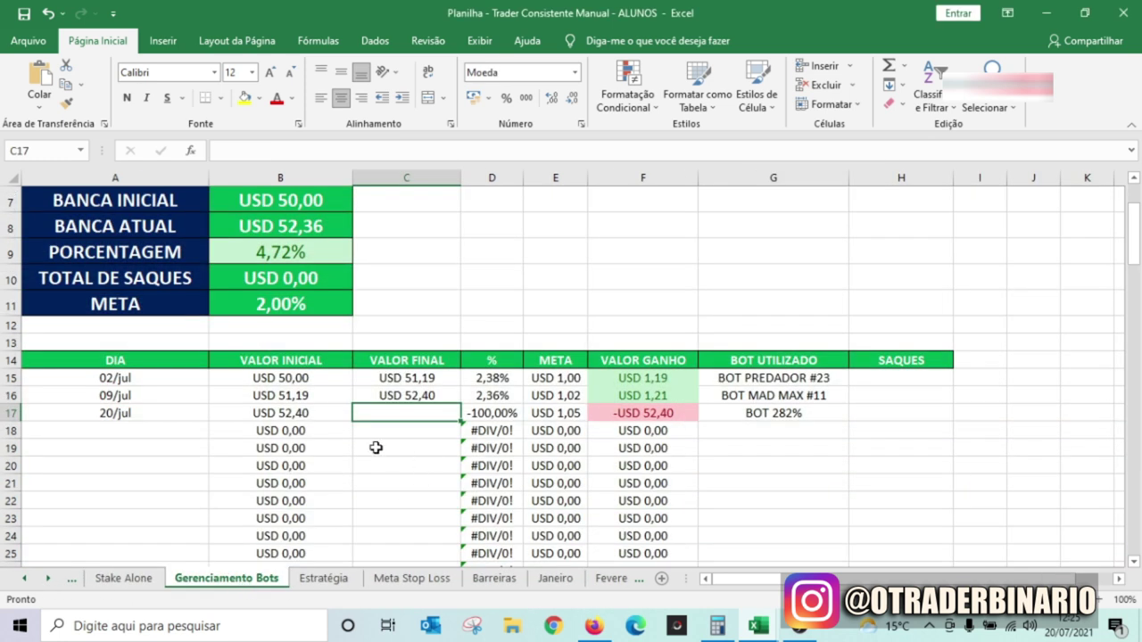
Add 2,81 and 52,40 in the calculator and enter 55,21 as the VALOR FINAL of the 20/jul row
click(717, 626)
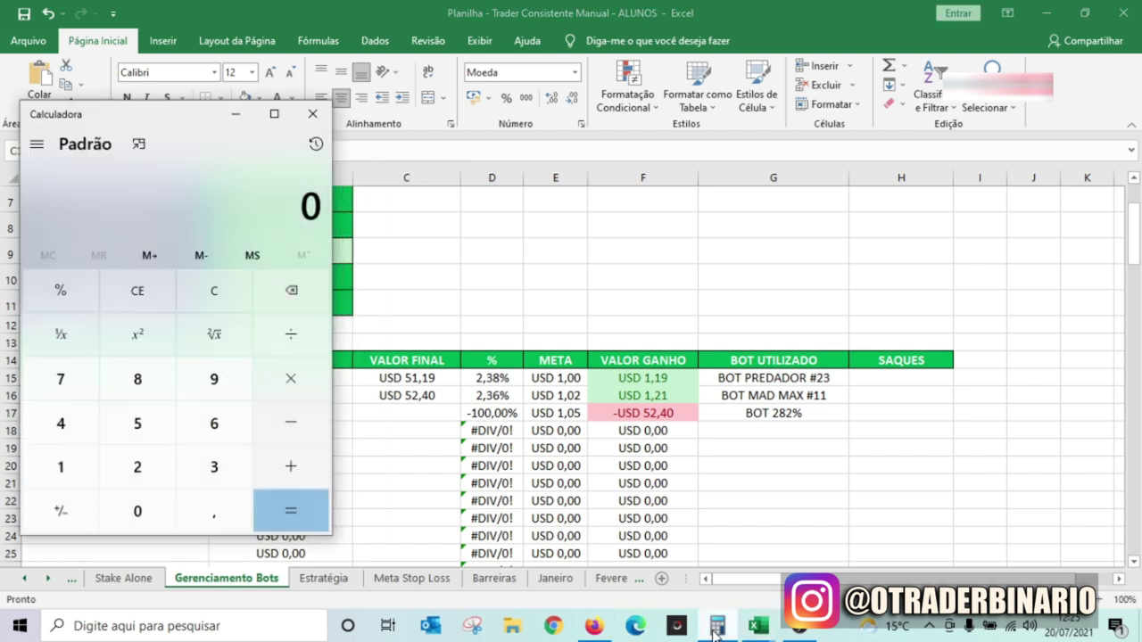
text(2,81)
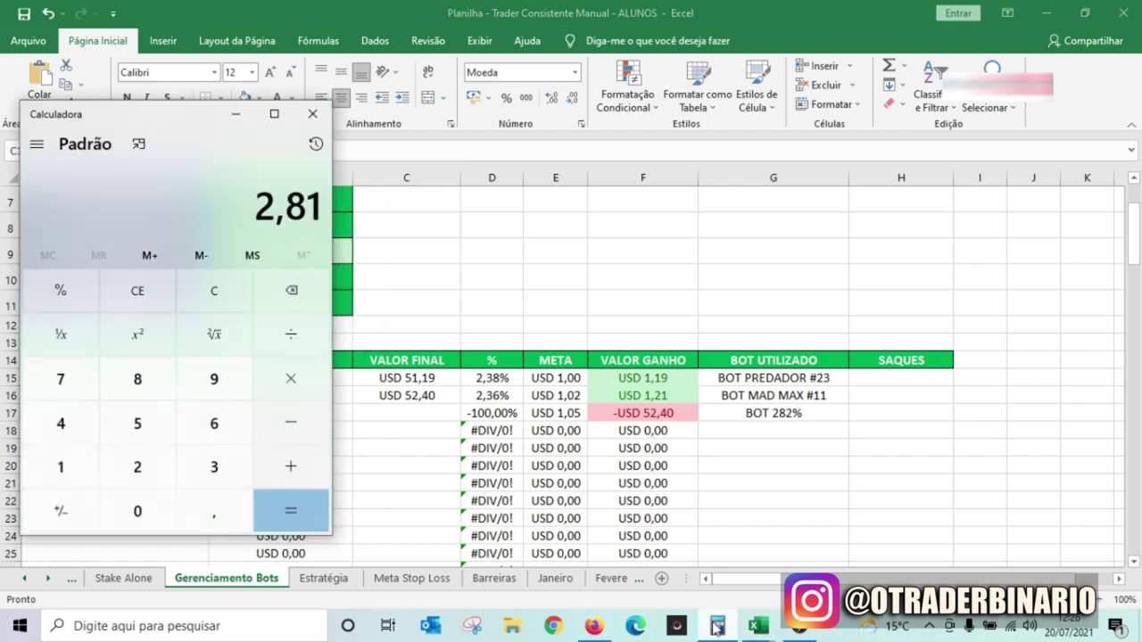
text( + 52,40)
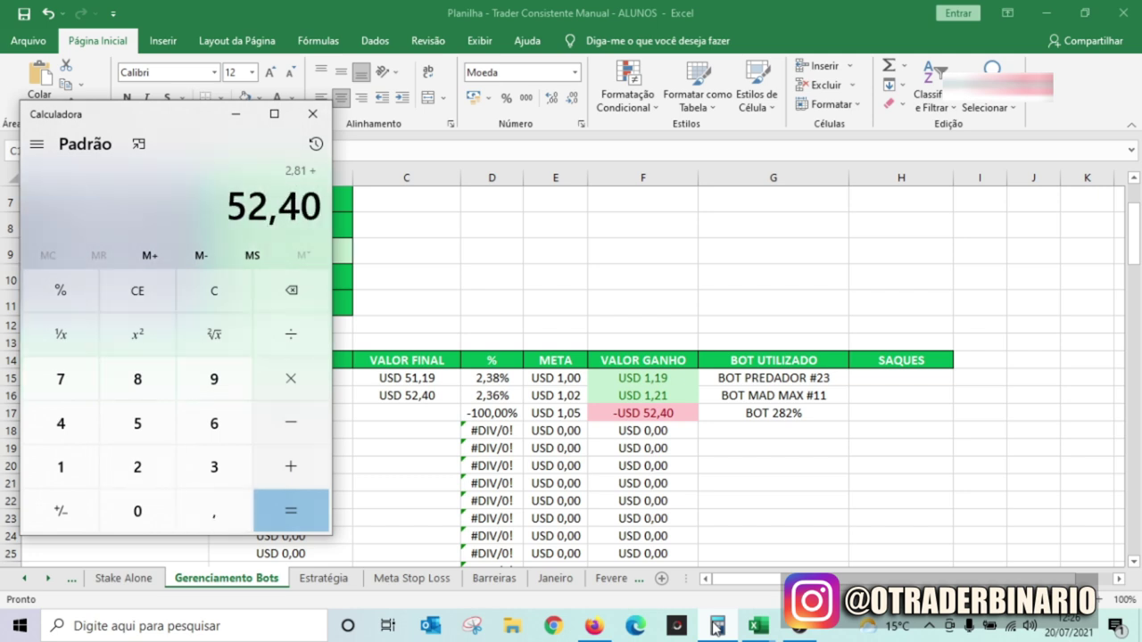
key(Return)
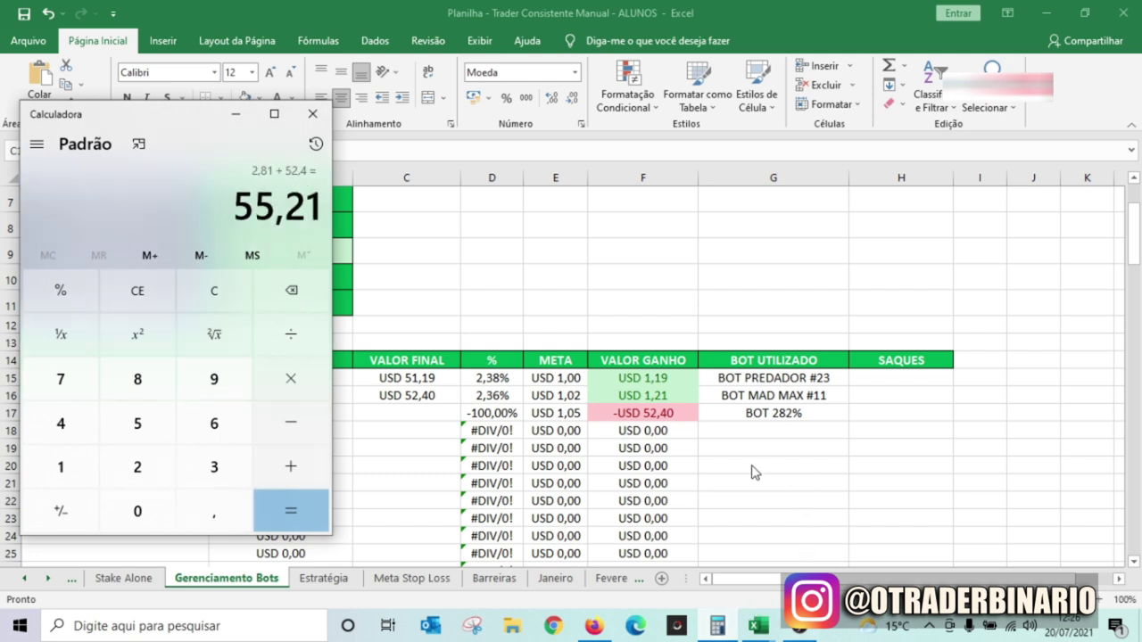
click(407, 412)
text(55,21)
key(Return)
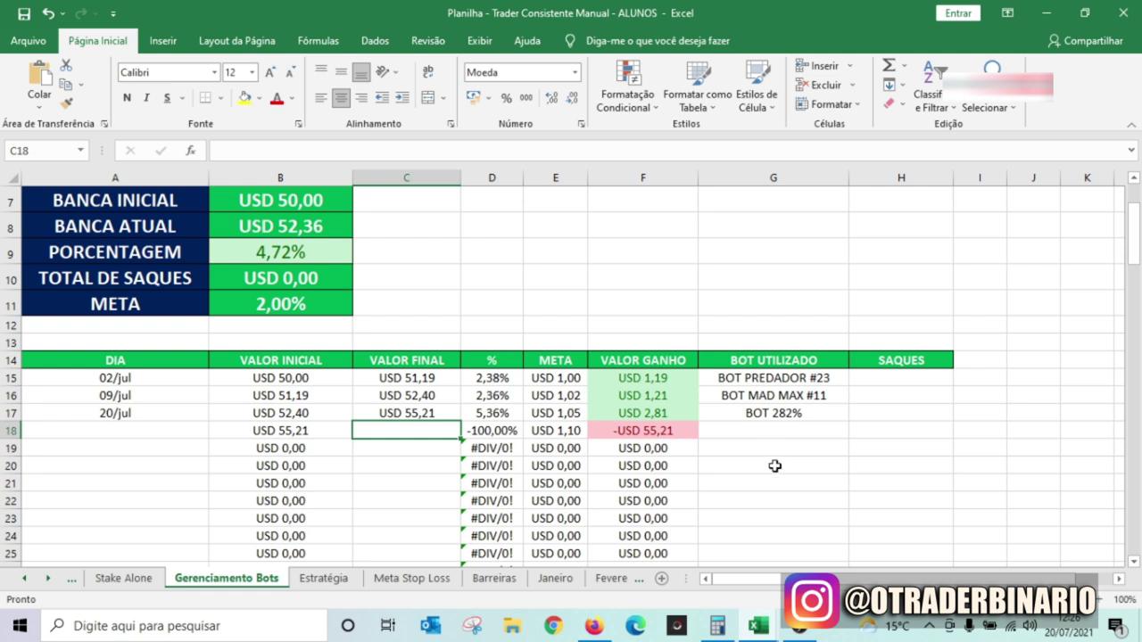
Set BANCA ATUAL to 55,21 and check the percentage gained on 20/jul
click(717, 627)
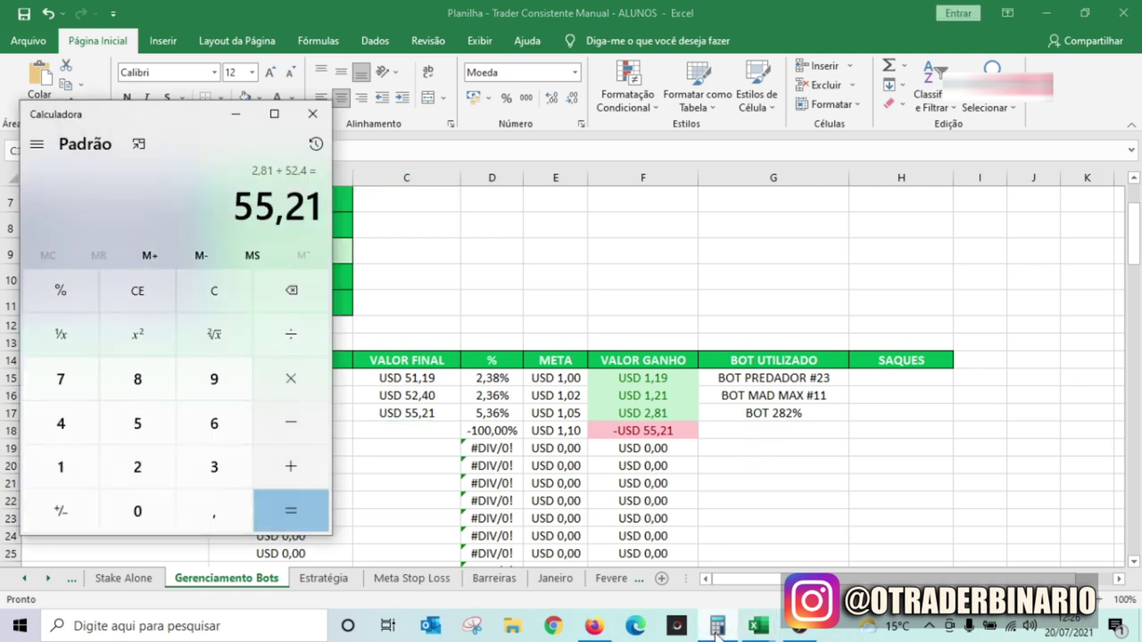
key(alt+Tab)
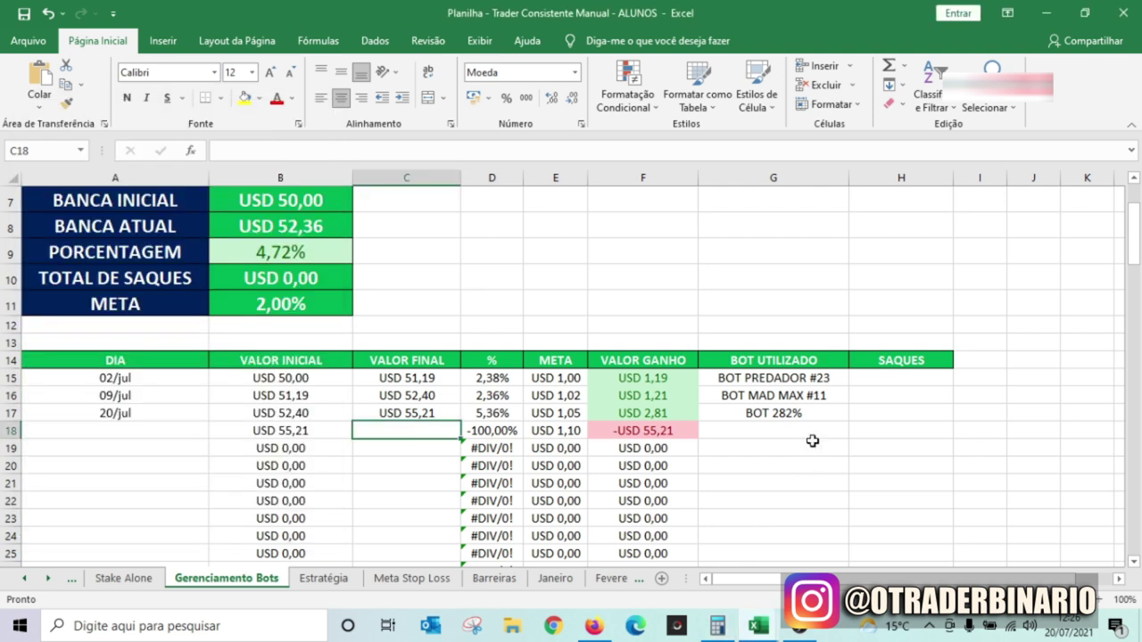
click(282, 221)
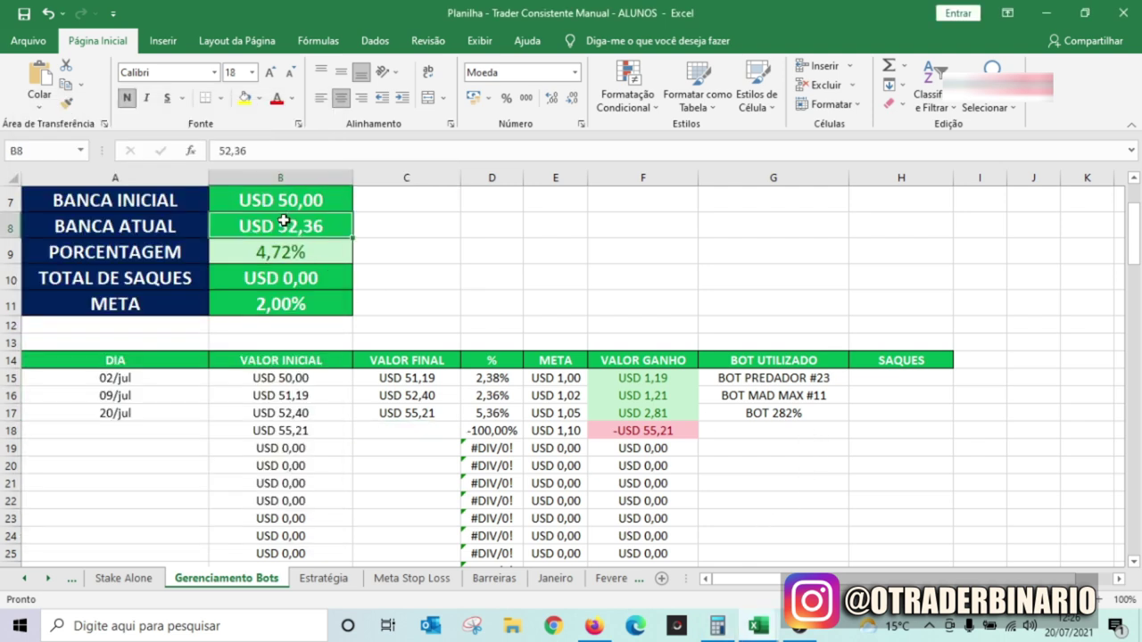
text(55,21)
key(Tab)
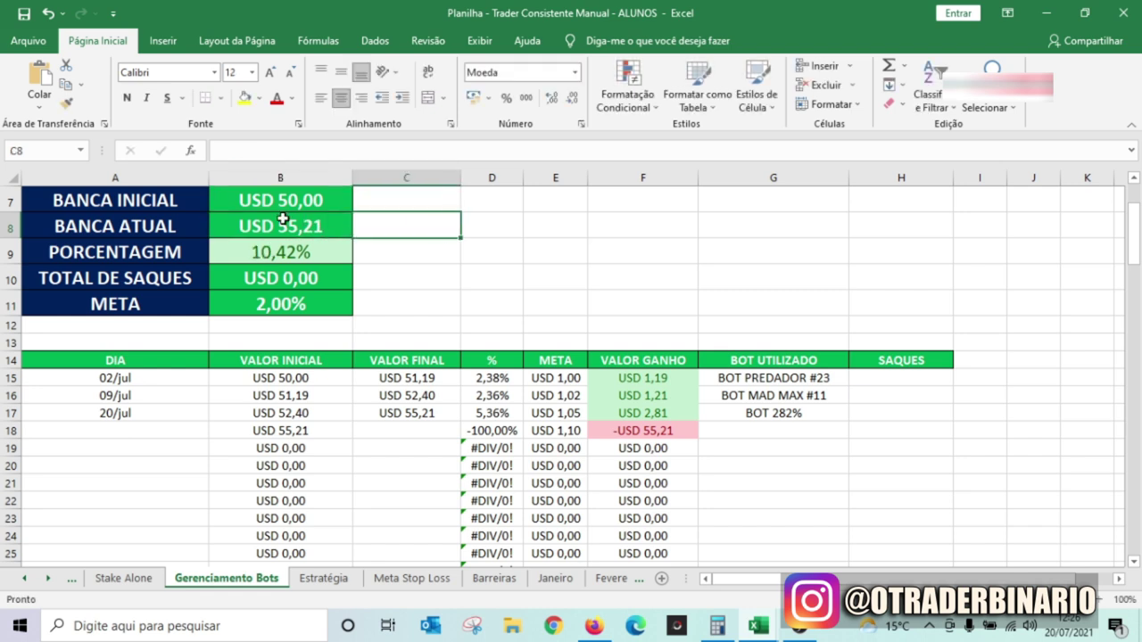
click(505, 412)
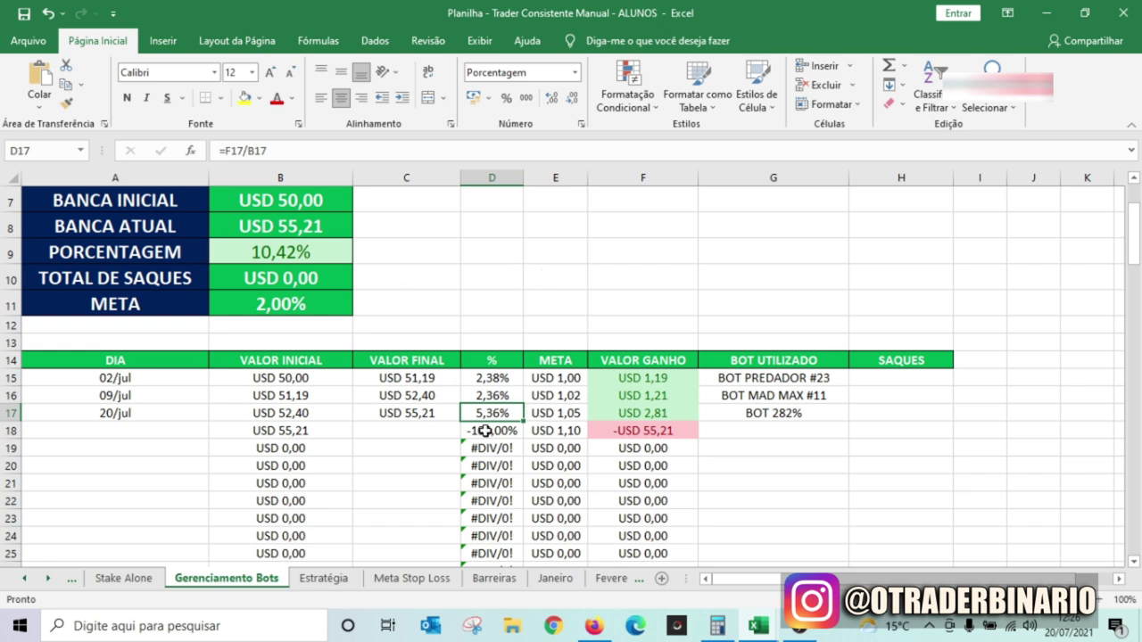
Switch to the workbook Planilha - Trader Consistente Manual and open its Gerenciamento Bots sheet
mouse_move(757, 626)
click(870, 549)
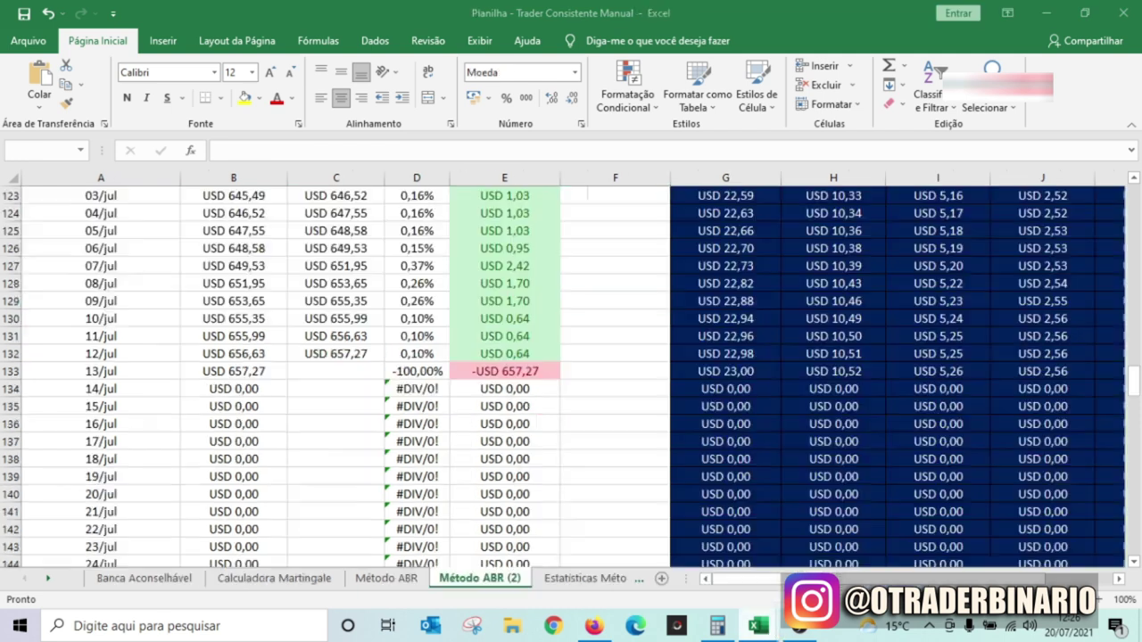
click(577, 406)
scroll(572, 474, up, 6)
scroll(572, 474, down, 6)
drag(329, 367, 325, 507)
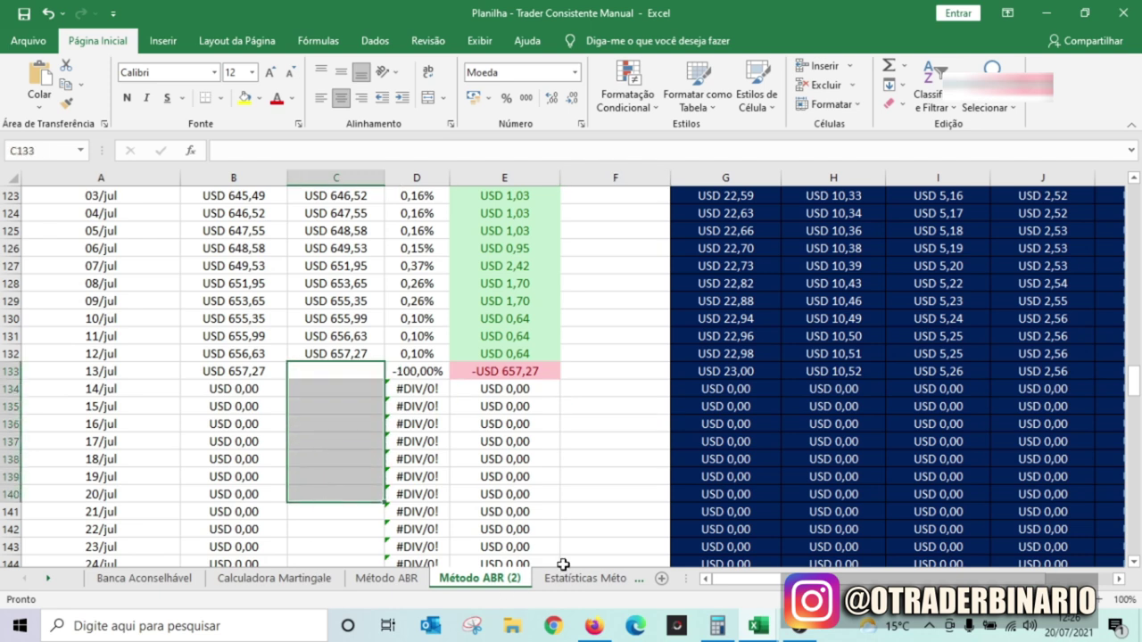
click(49, 580)
click(56, 580)
click(56, 580)
click(55, 580)
click(55, 580)
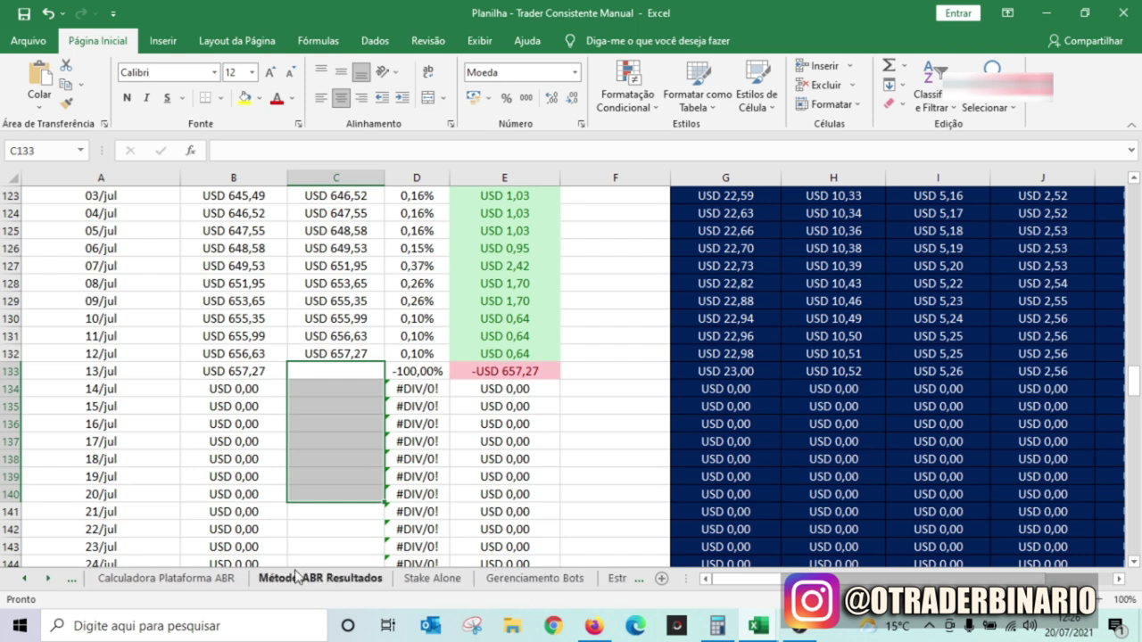
click(528, 578)
click(466, 321)
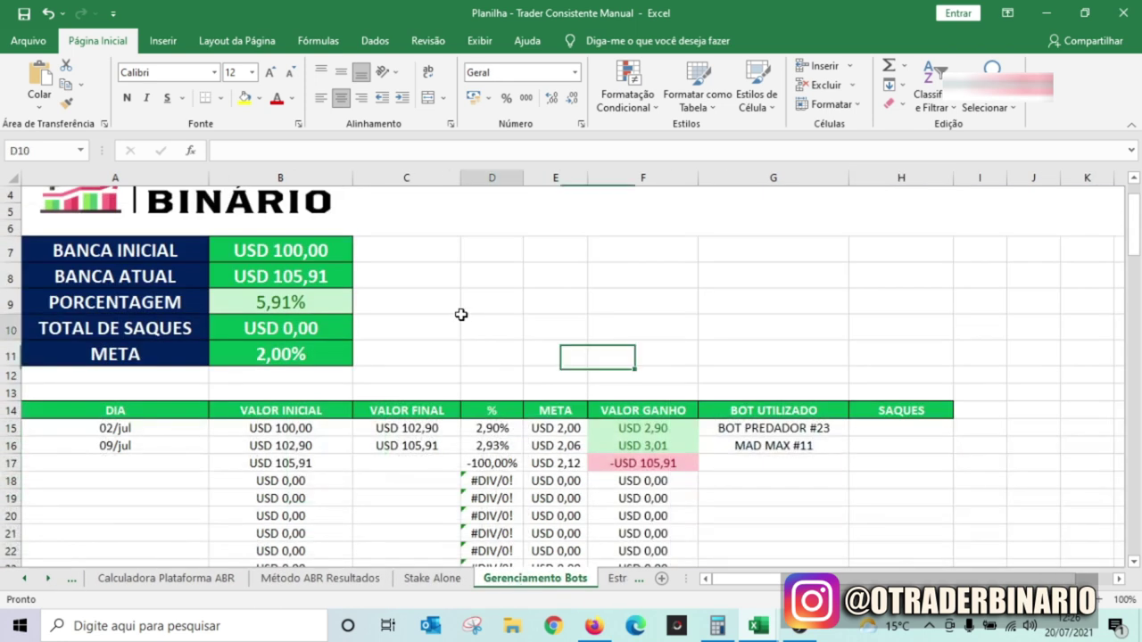
Enter 20/jul as the DIA of the first empty row, row 17
click(299, 465)
click(390, 462)
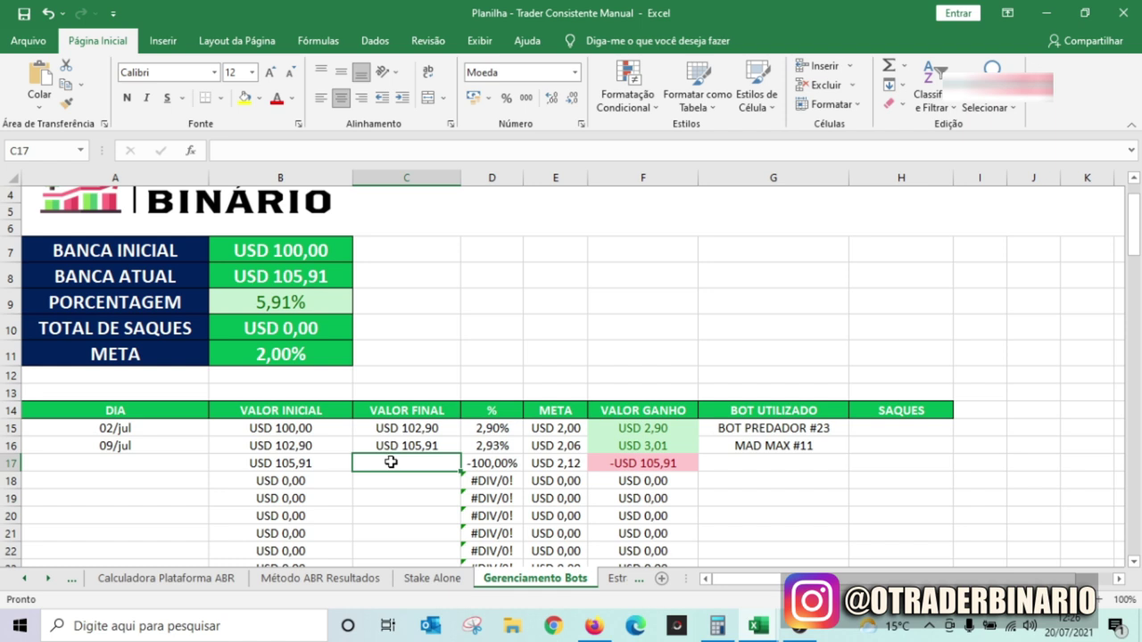
click(106, 459)
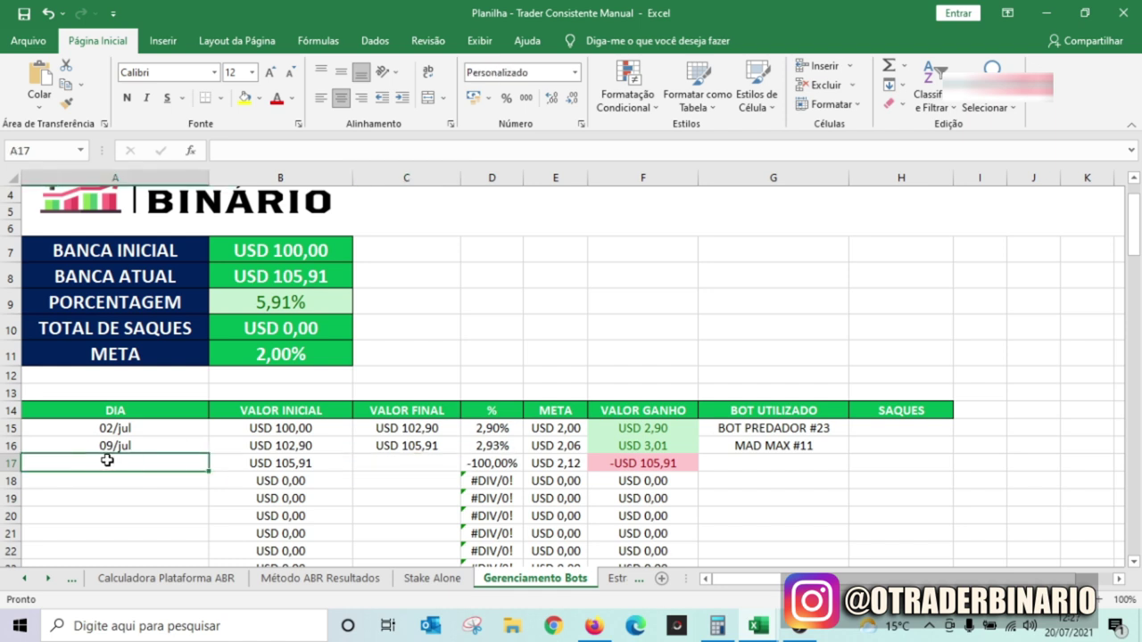
text(20)
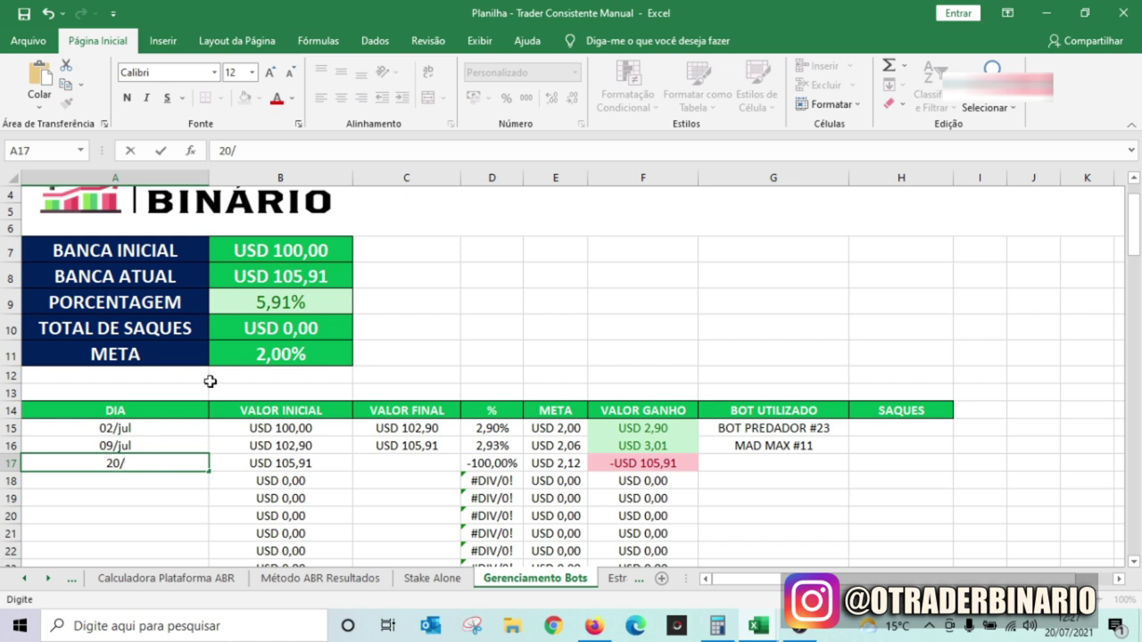
text(/jul)
key(Tab)
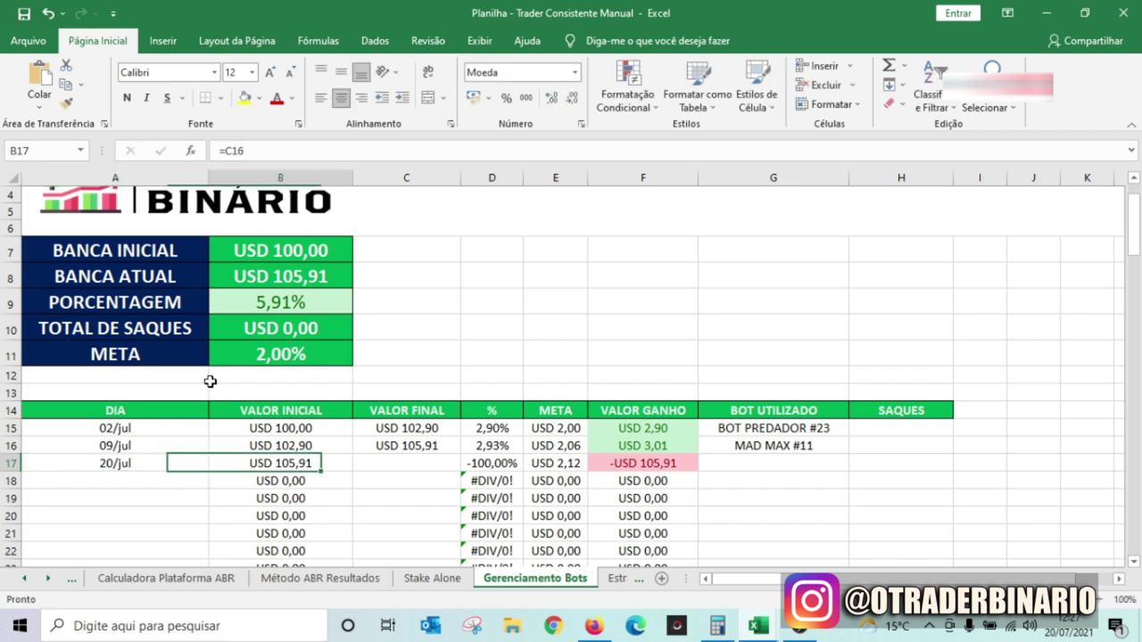
Enter BOT 282% as the BOT UTILIZADO of the 20/jul row
key(Tab)
key(Tab)
key(Tab)
key(Tab)
key(Tab)
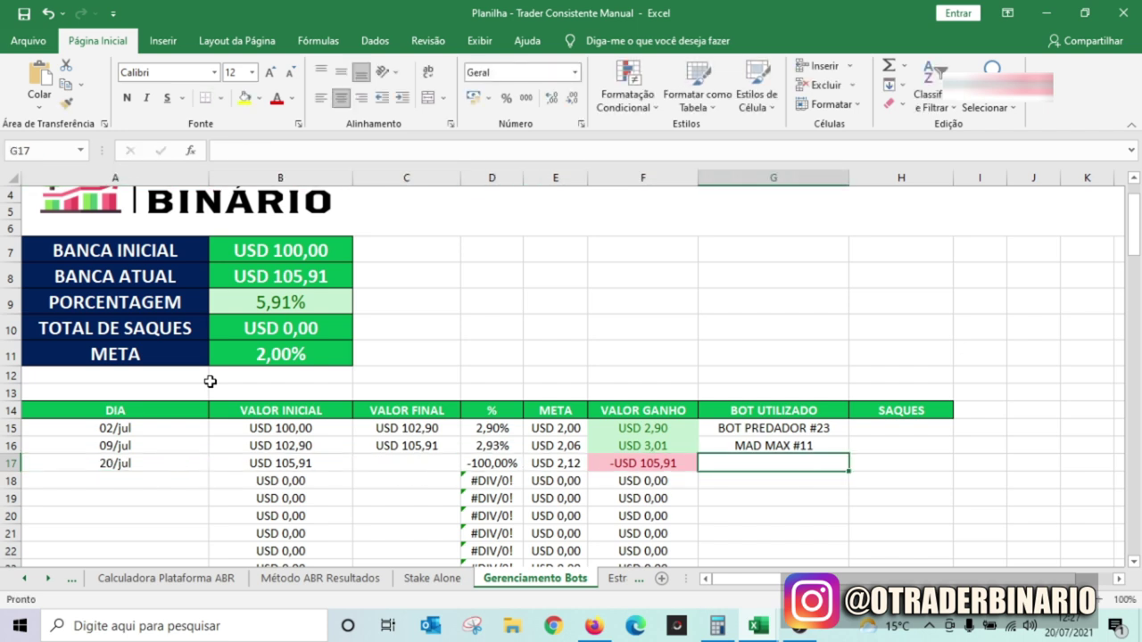
text(BO)
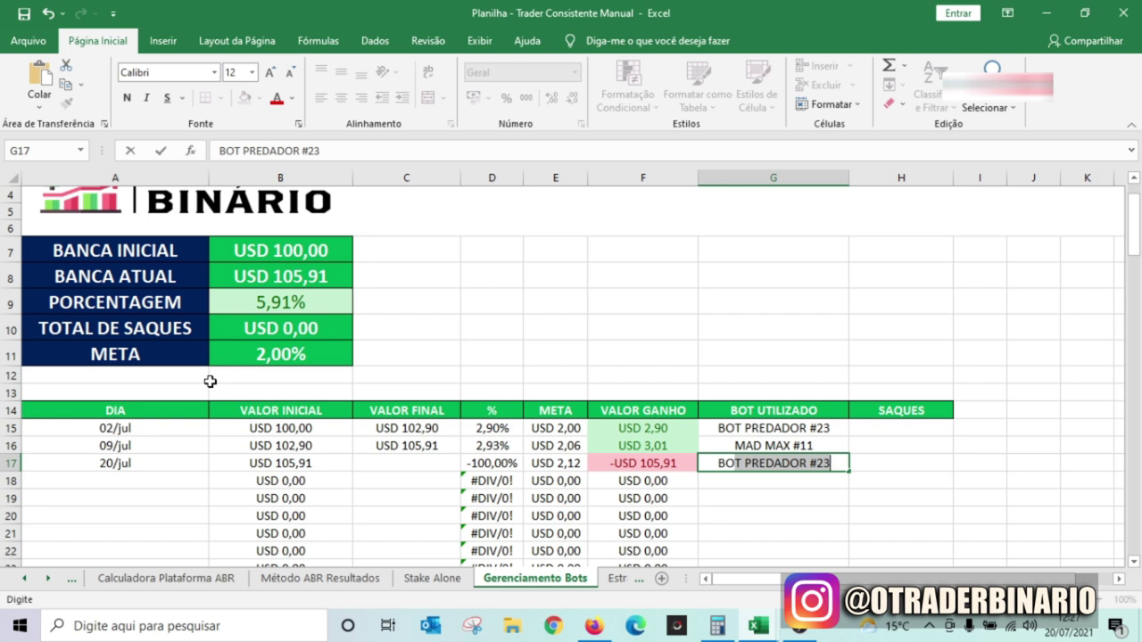
text(T 282%)
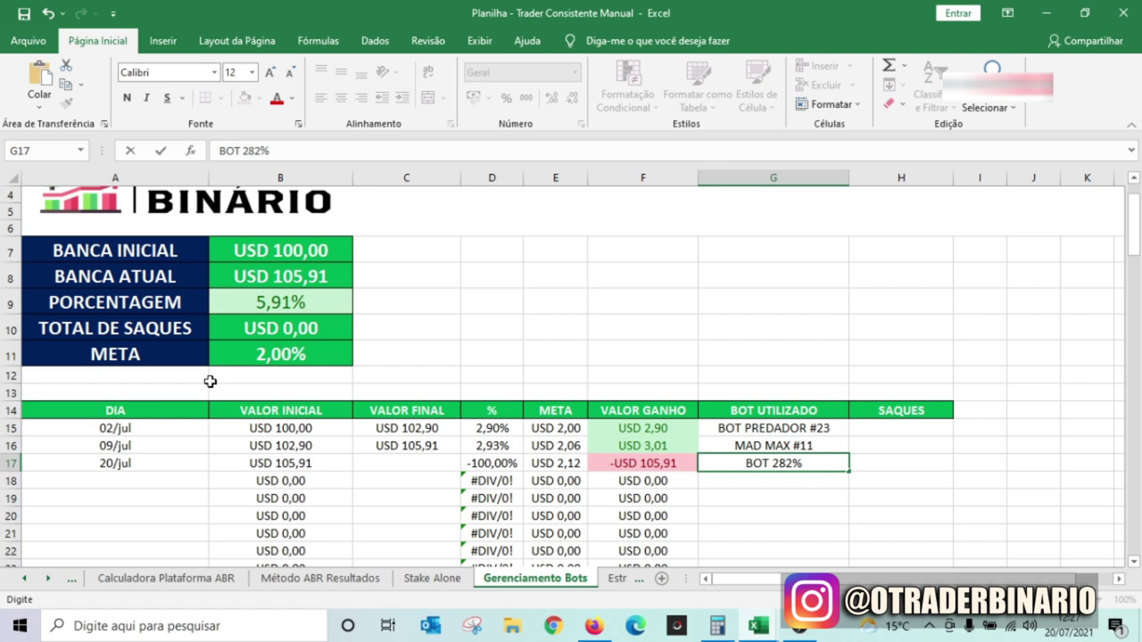
Add BOT before the MAD MAX #11 entry of the 09/jul row so it reads BOT MAD MAX #11
click(720, 438)
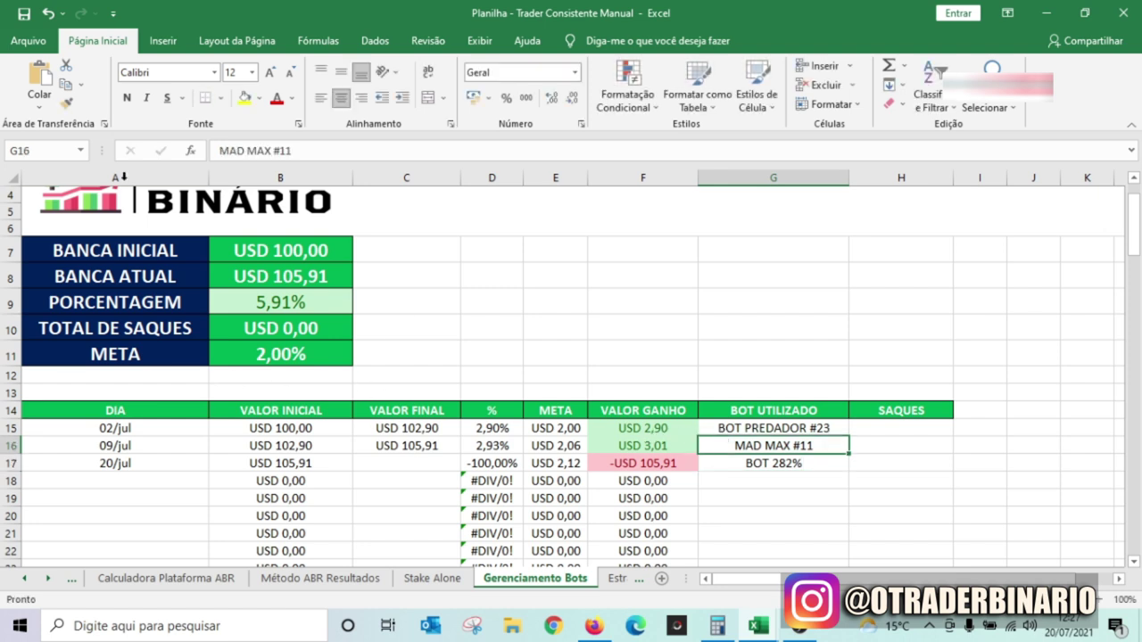
click(219, 151)
text(BOT)
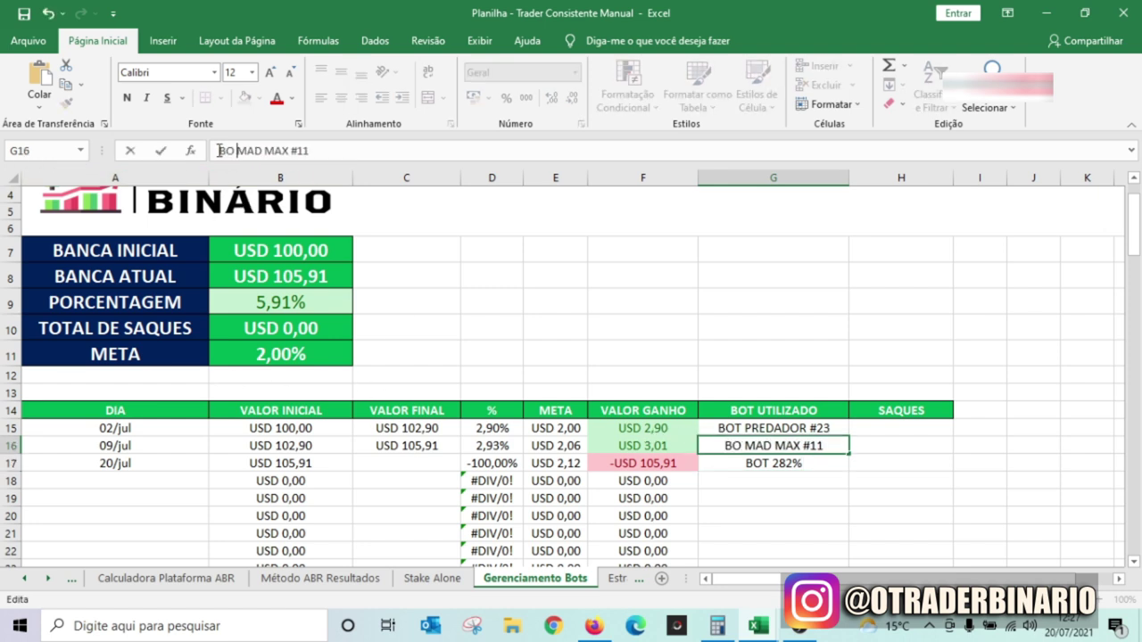
click(440, 248)
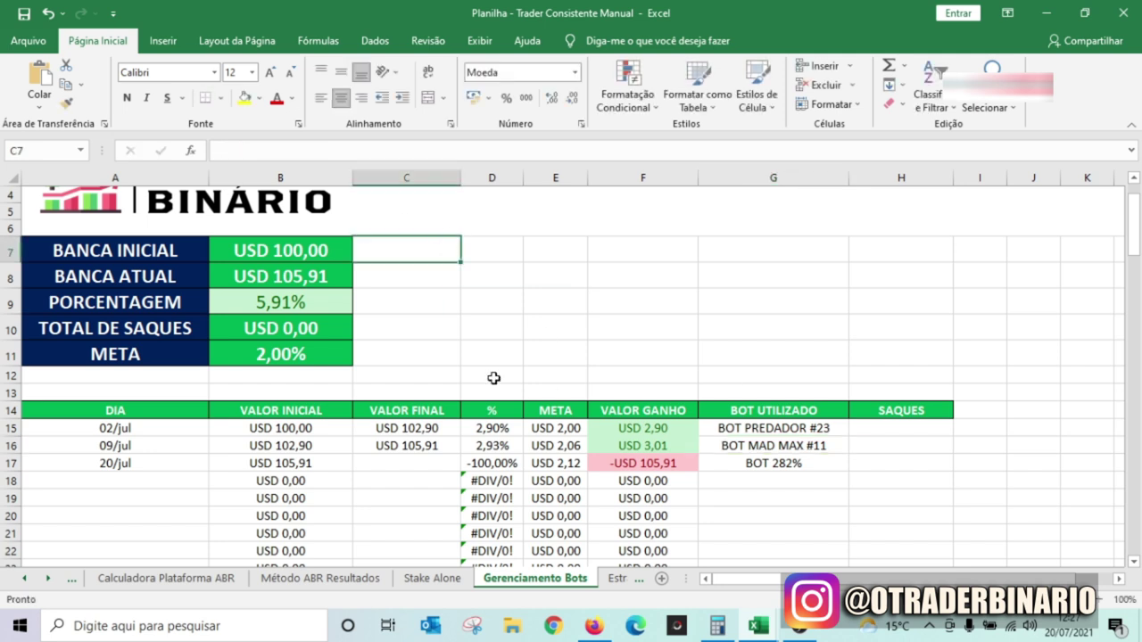
Switch to the Deriv bot's workspace and set its Expectativa de Lucro to 8
click(567, 458)
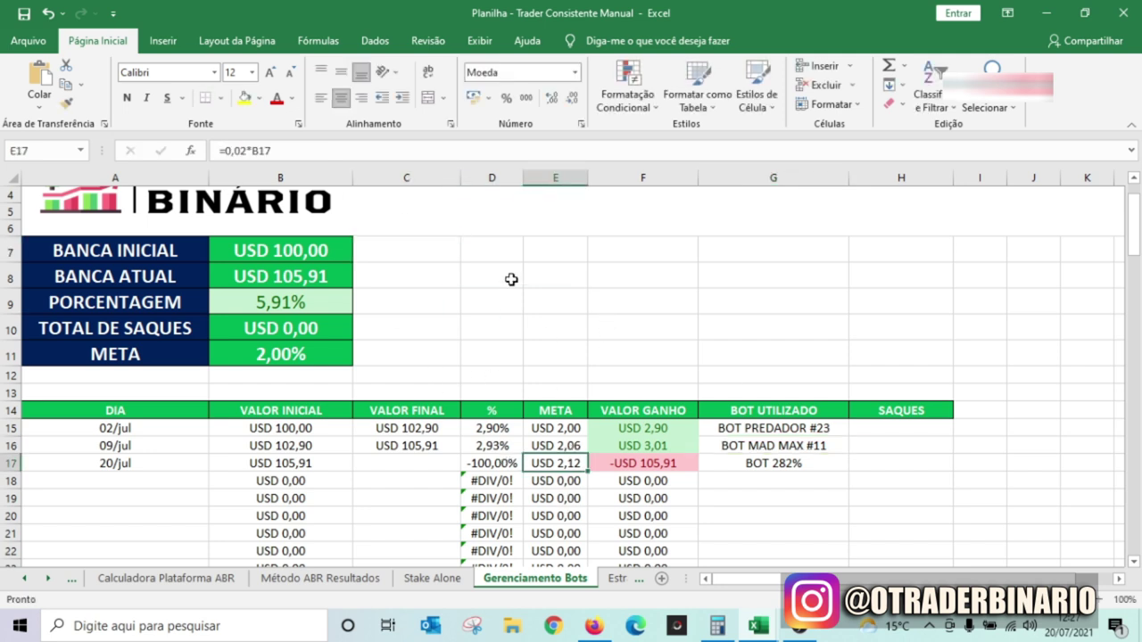
click(589, 628)
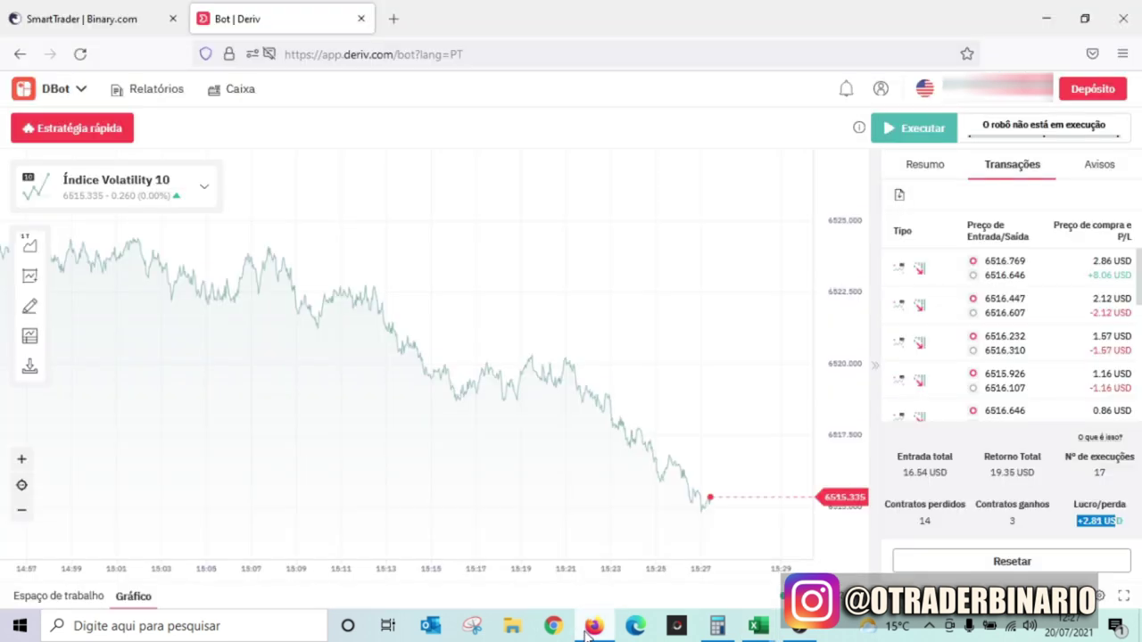
click(68, 598)
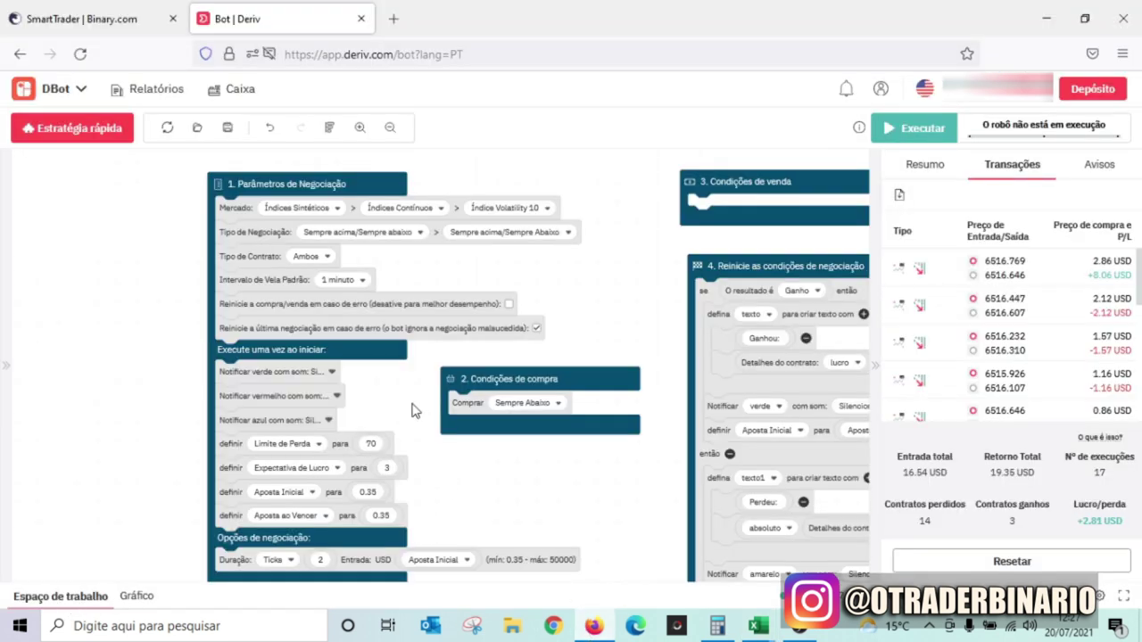
scroll(413, 410, right, 5)
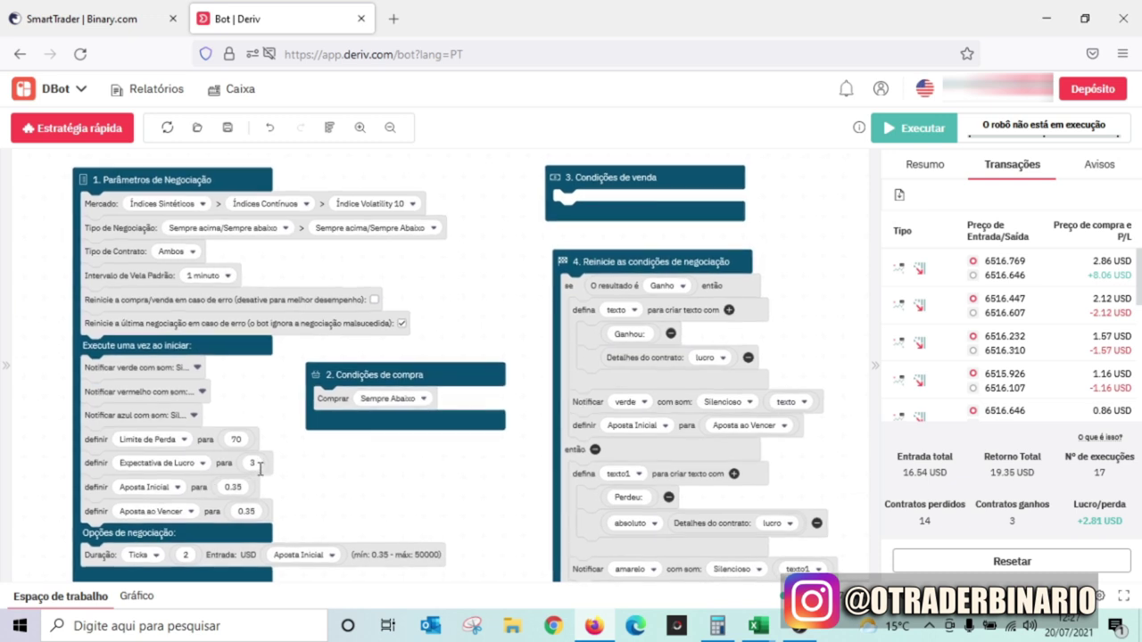
click(254, 463)
click(353, 497)
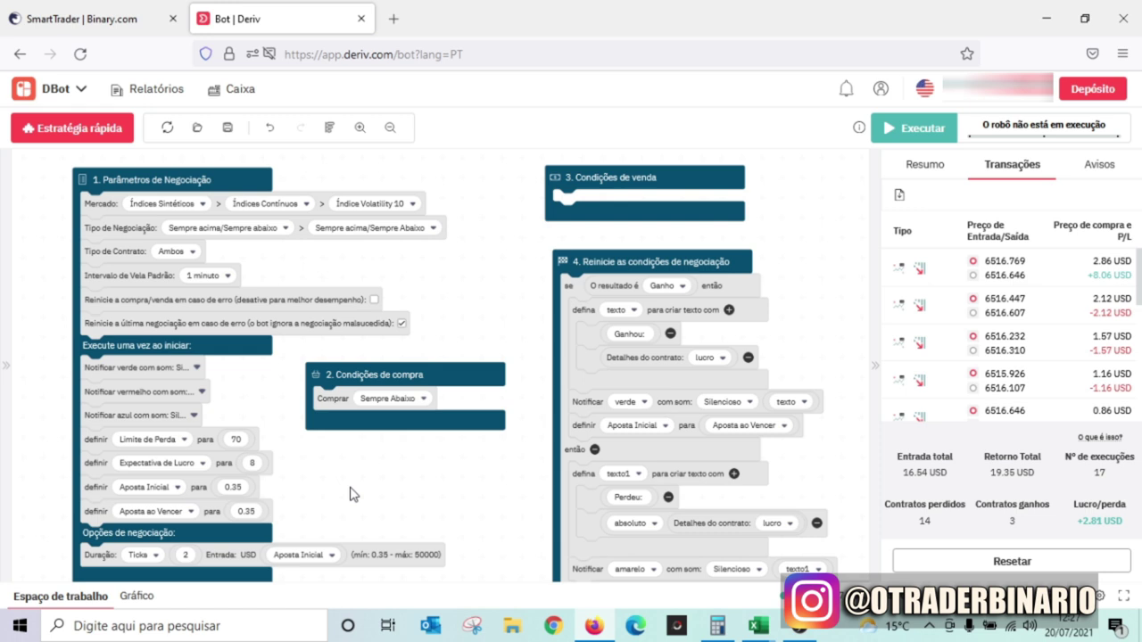
Set the bot's Limite de Perda to 110
click(242, 440)
text(100)
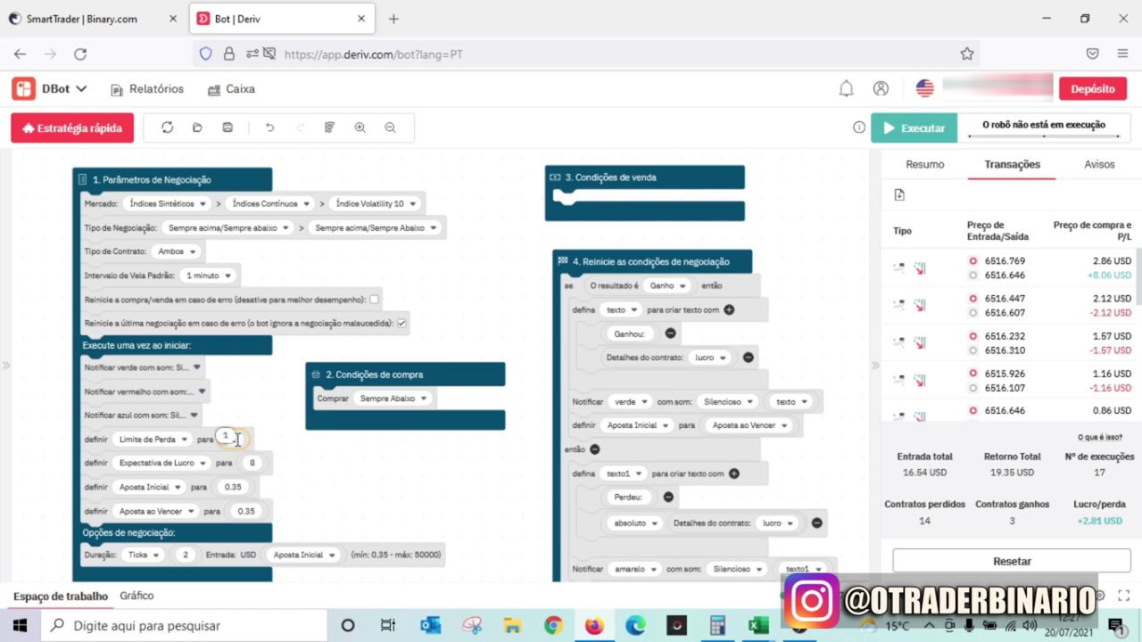
key(BackSpace)
key(BackSpace)
text(10)
click(365, 482)
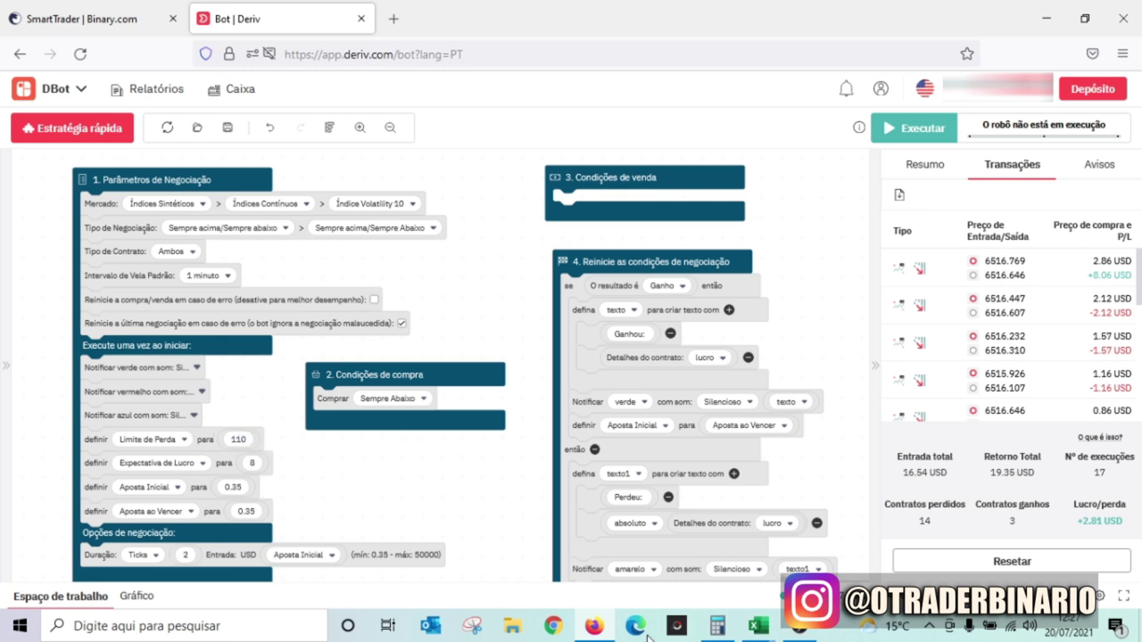
Switch to the workbook Planilha - Trader Consistente Manual and open its Calculadora Martingale sheet
mouse_move(752, 631)
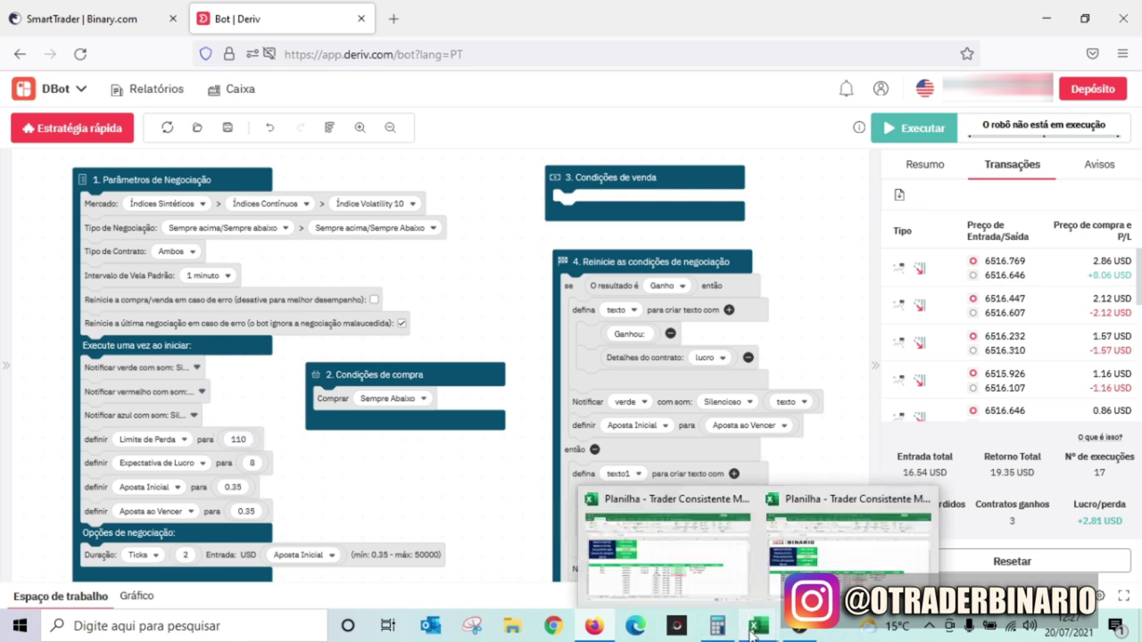
click(847, 544)
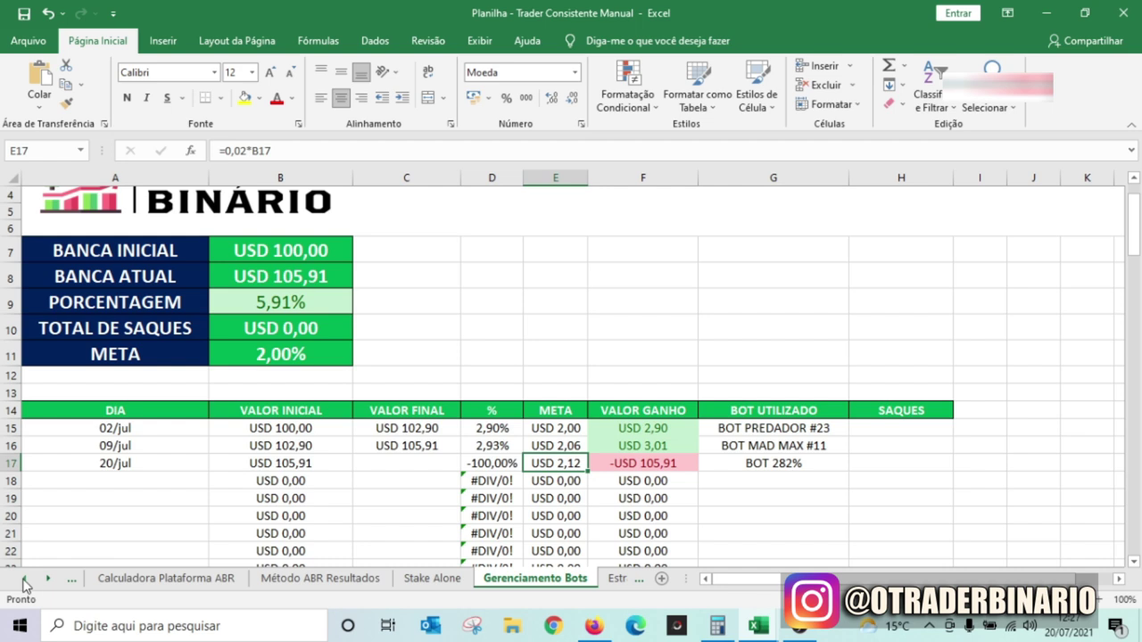
click(24, 581)
click(24, 582)
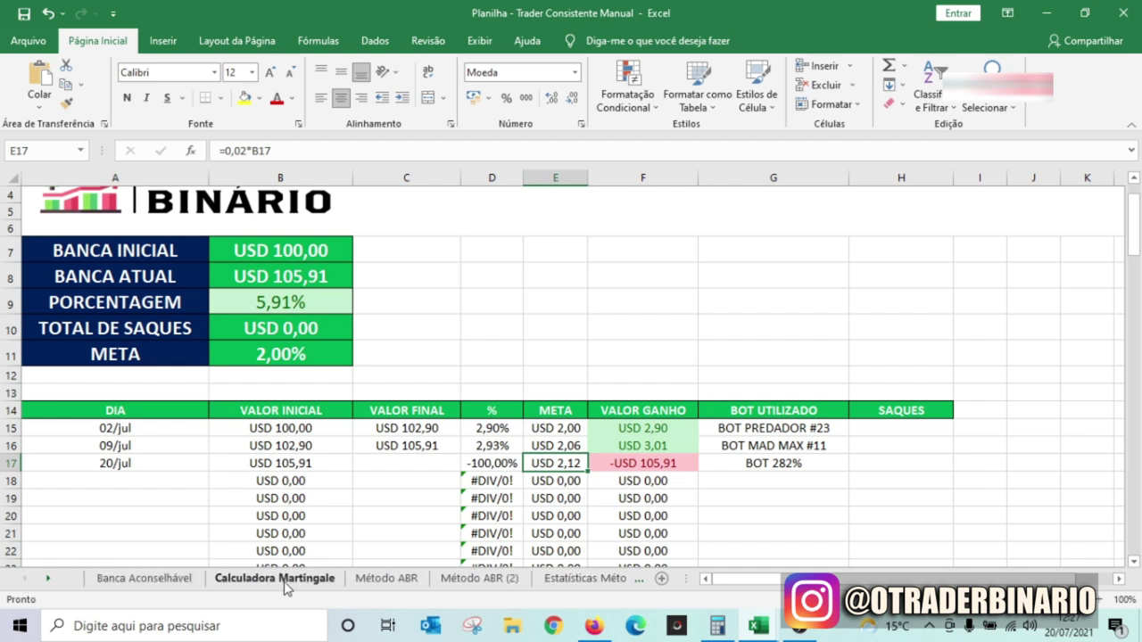
click(282, 580)
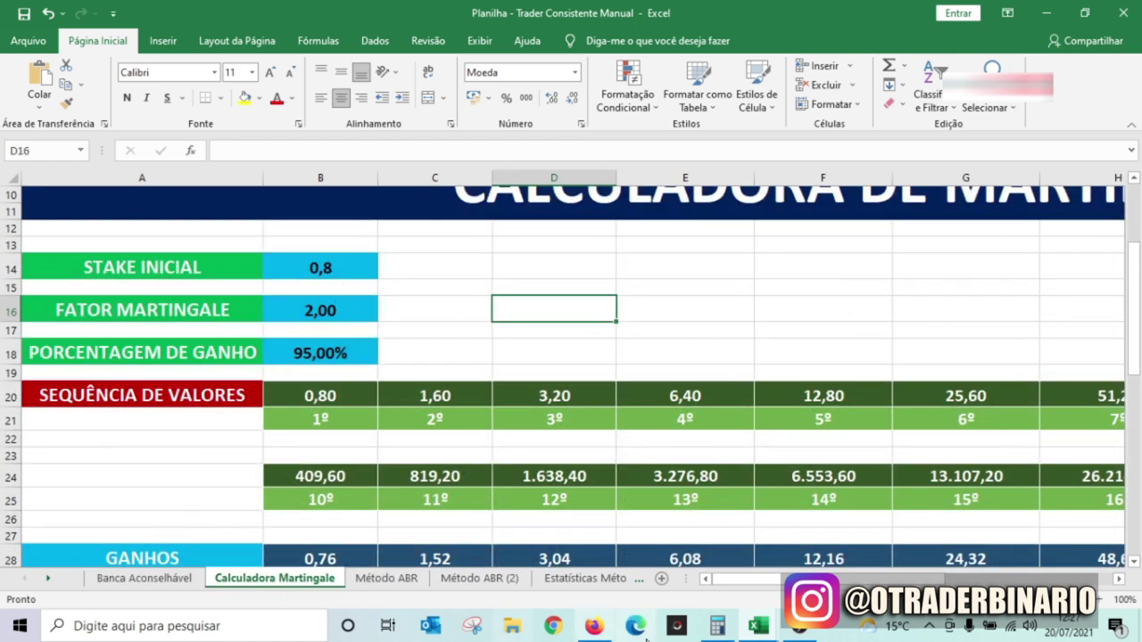
Open the Calculadora Martingale sheet in Planilha - Trader Consistente Manual - ALUNOS and review its SOMA - VALOR DE BANCA rows
mouse_move(758, 626)
click(816, 549)
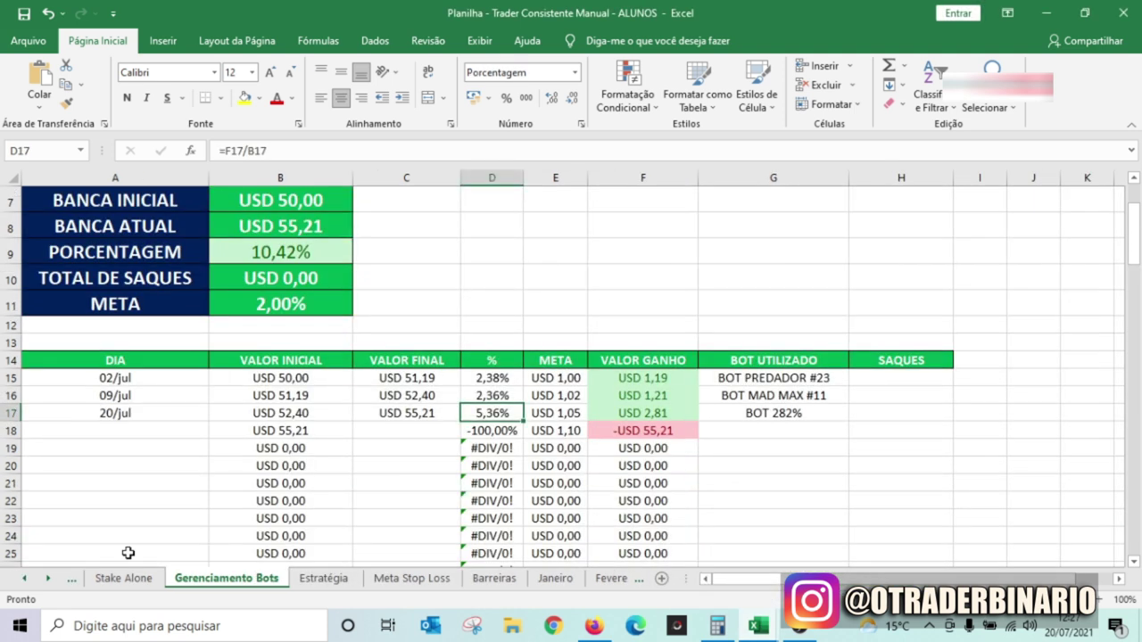
click(27, 580)
click(27, 580)
click(26, 579)
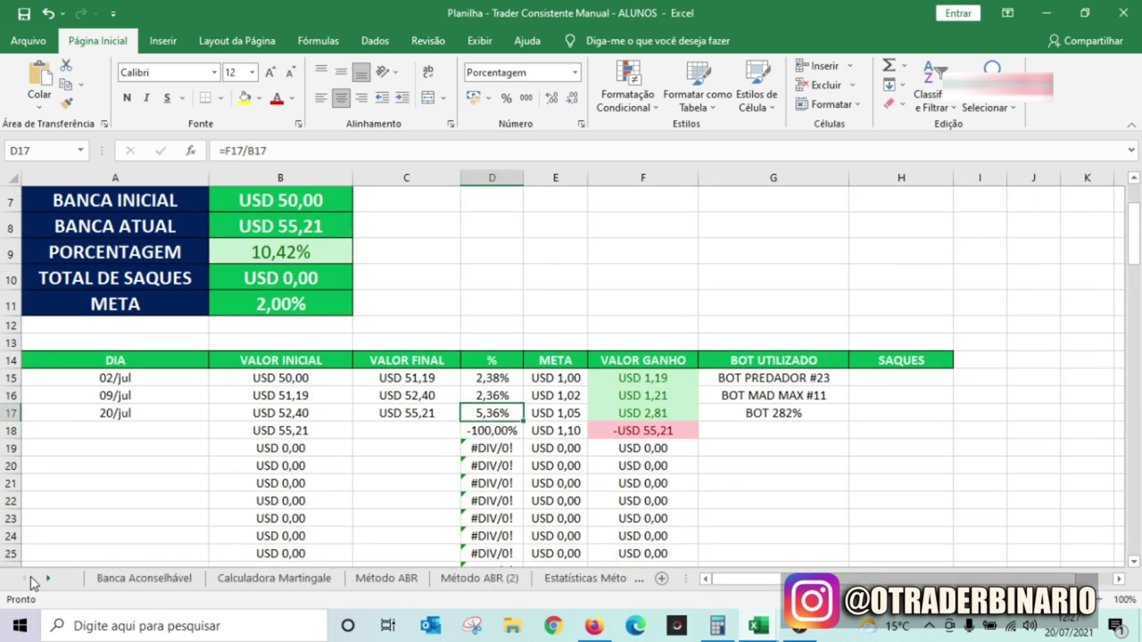
click(291, 582)
key(Up)
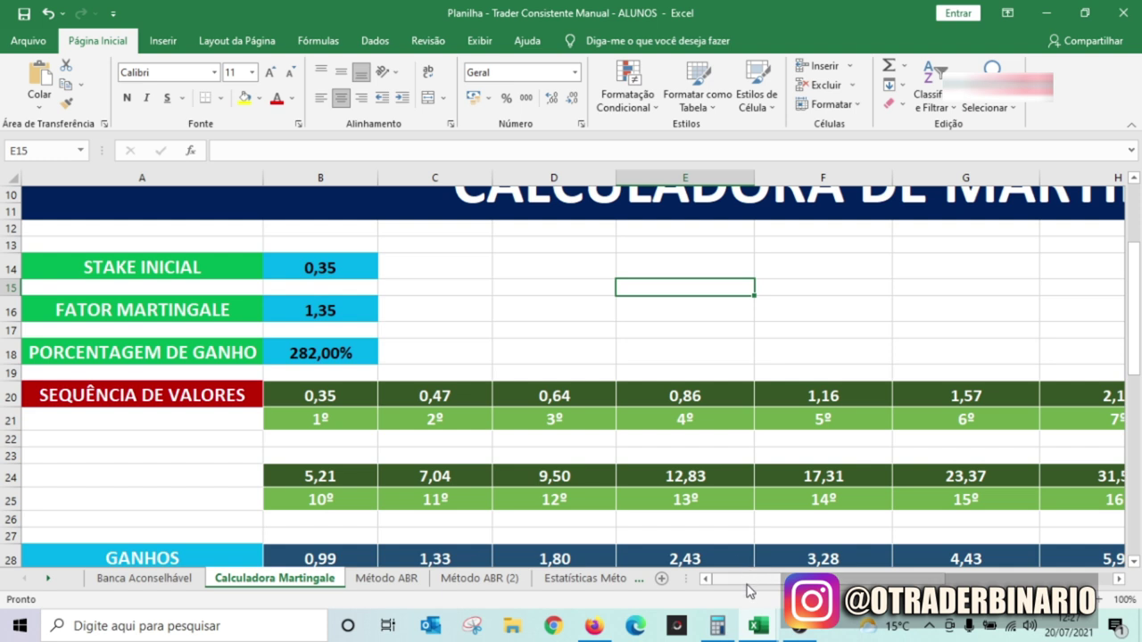
drag(758, 582, 776, 581)
scroll(892, 443, down, 3)
scroll(892, 443, down, 2)
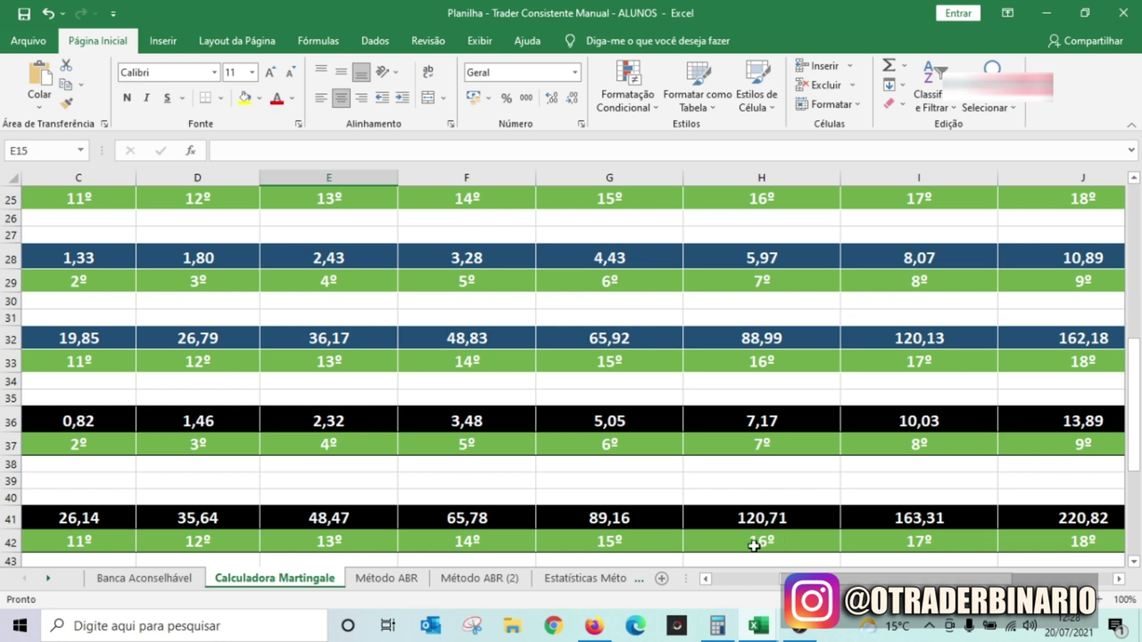
drag(801, 581, 727, 582)
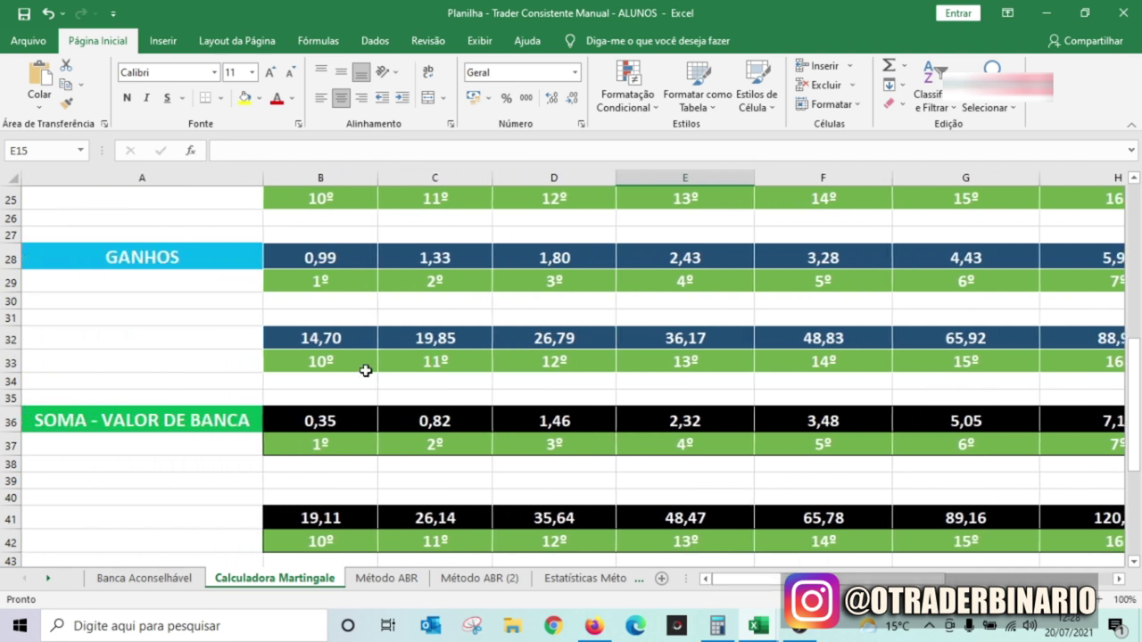
Try a STAKE INICIAL of 0,38 in the martingale calculator and check the SOMA - VALOR DE BANCA rows
scroll(366, 370, up, 4)
click(336, 220)
click(334, 153)
key(BackSpace)
text(8)
click(554, 236)
scroll(610, 240, down, 4)
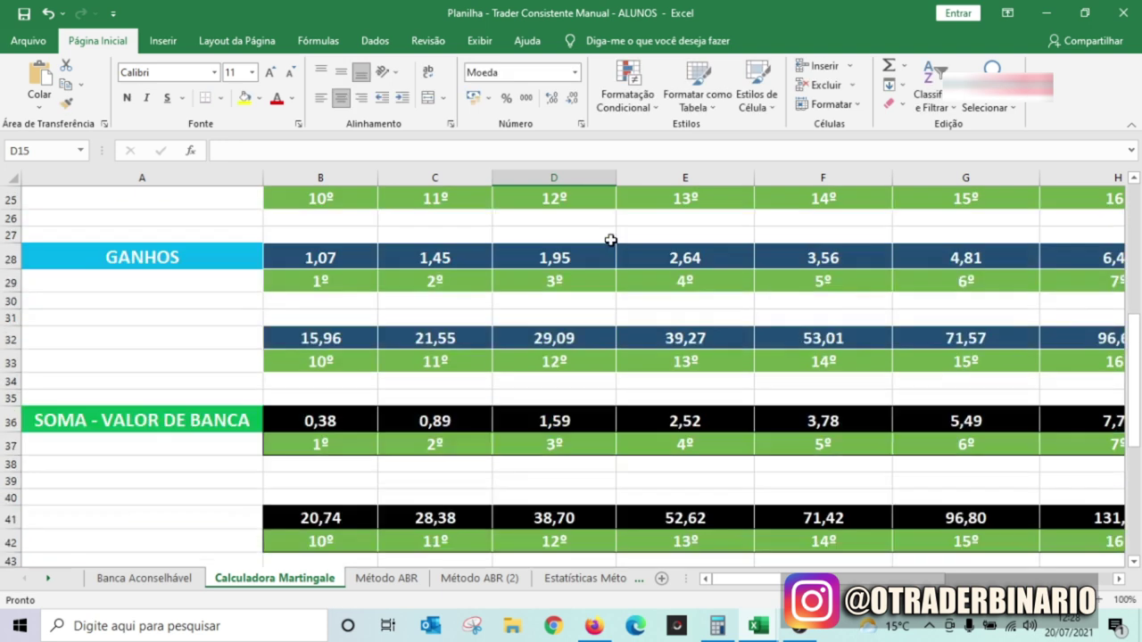
scroll(610, 240, down, 2)
scroll(962, 411, up, 7)
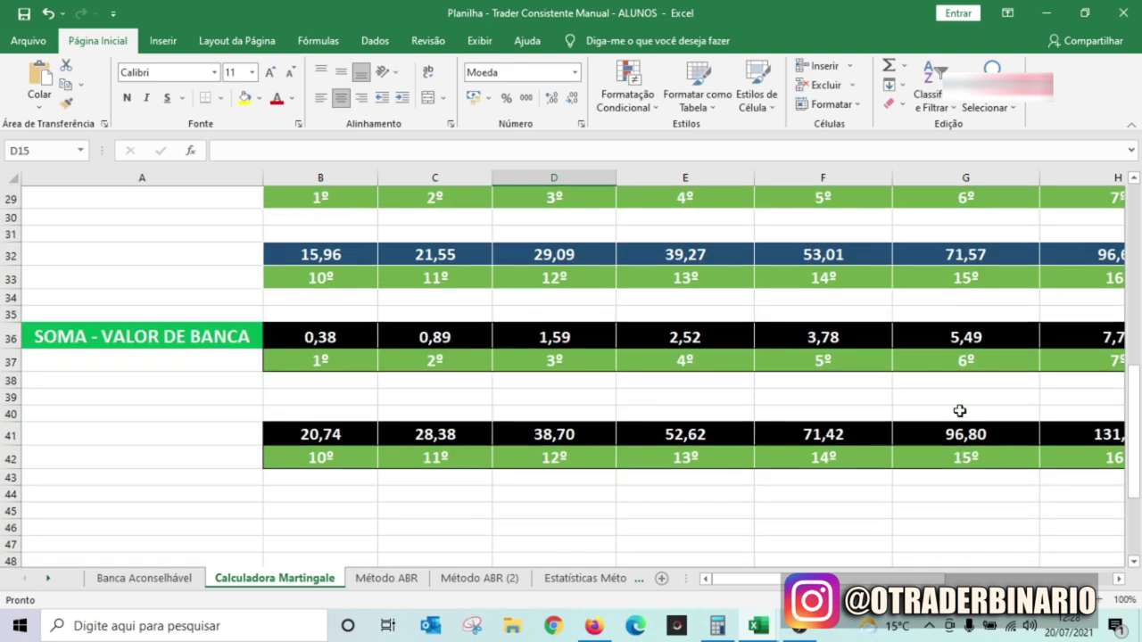
Set the STAKE INICIAL to 0,40 in the martingale calculator and check the bankroll required for each martingale level
click(353, 265)
click(285, 149)
key(BackSpace)
key(BackSpace)
text(40)
click(661, 355)
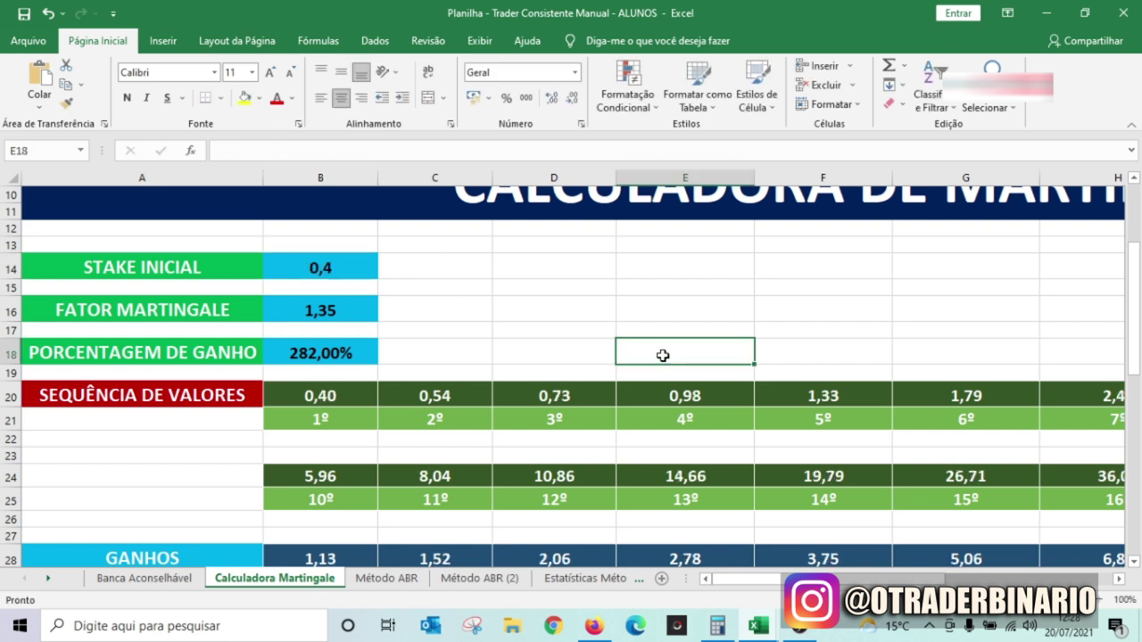
scroll(667, 357, down, 5)
scroll(731, 473, up, 5)
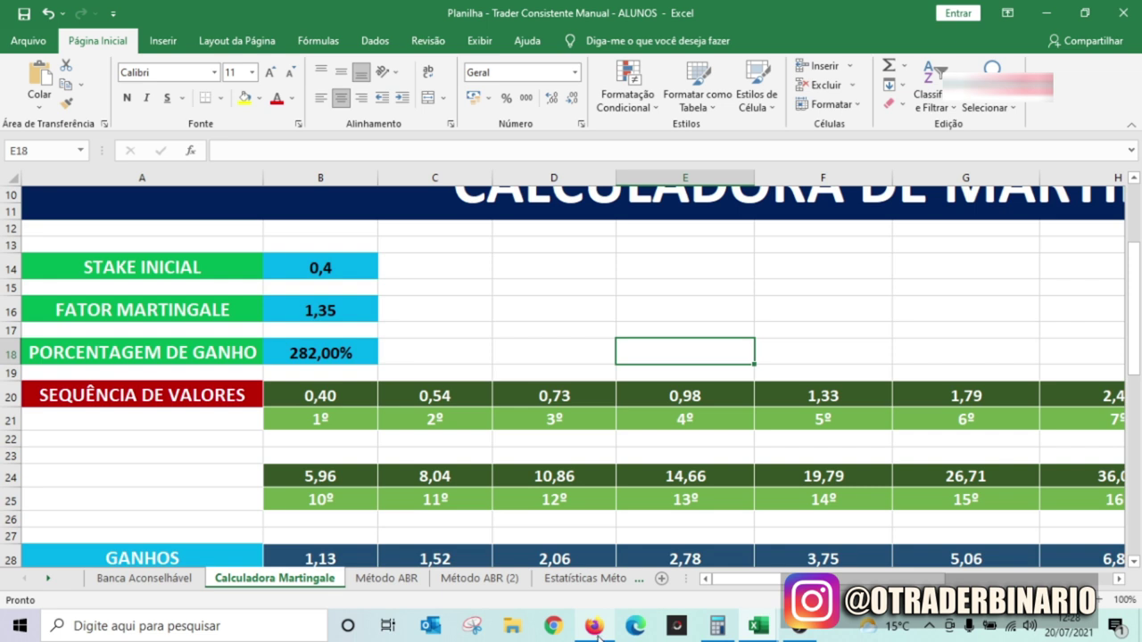
scroll(795, 413, down, 5)
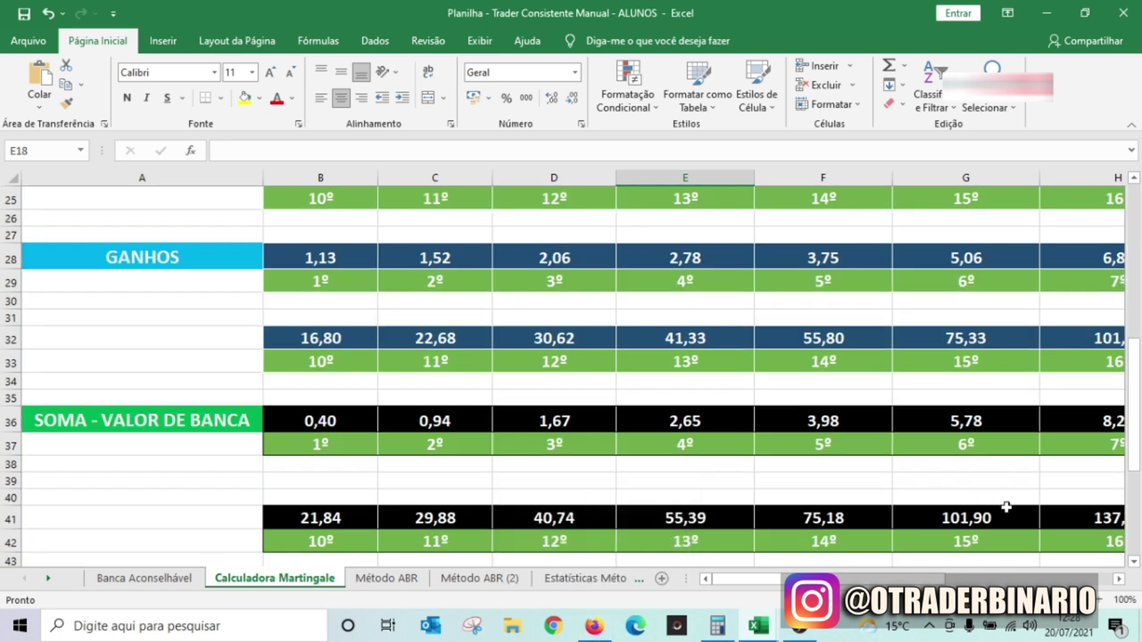
Switch back to the Deriv bot and set both Aposta Inicial and Aposta ao Vencer to 0.40
click(593, 627)
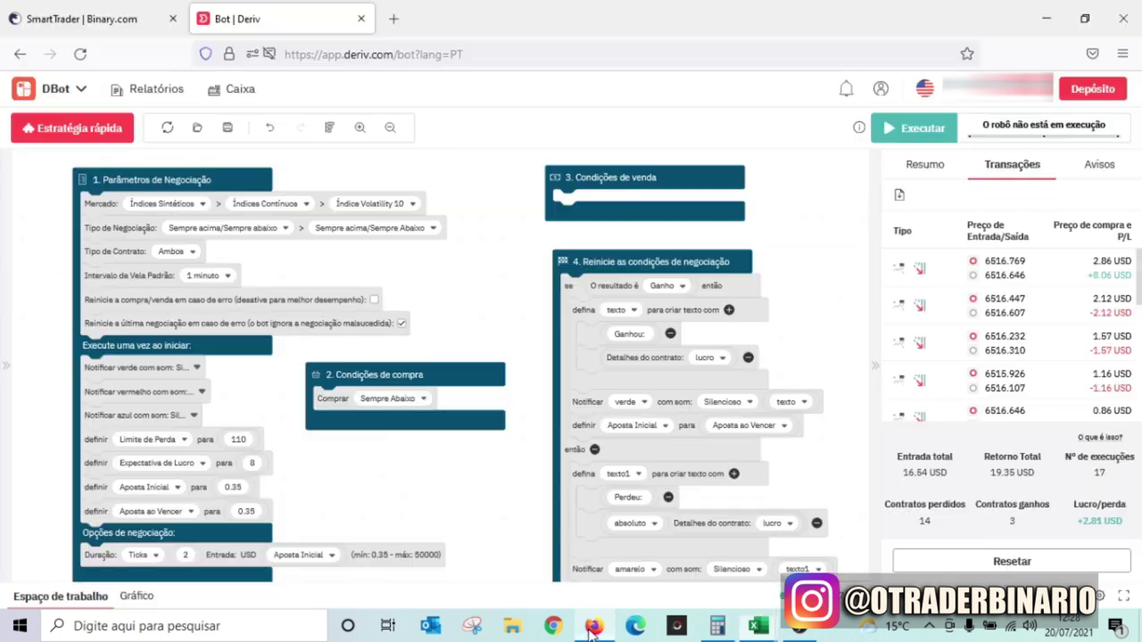
click(234, 486)
text(0.40)
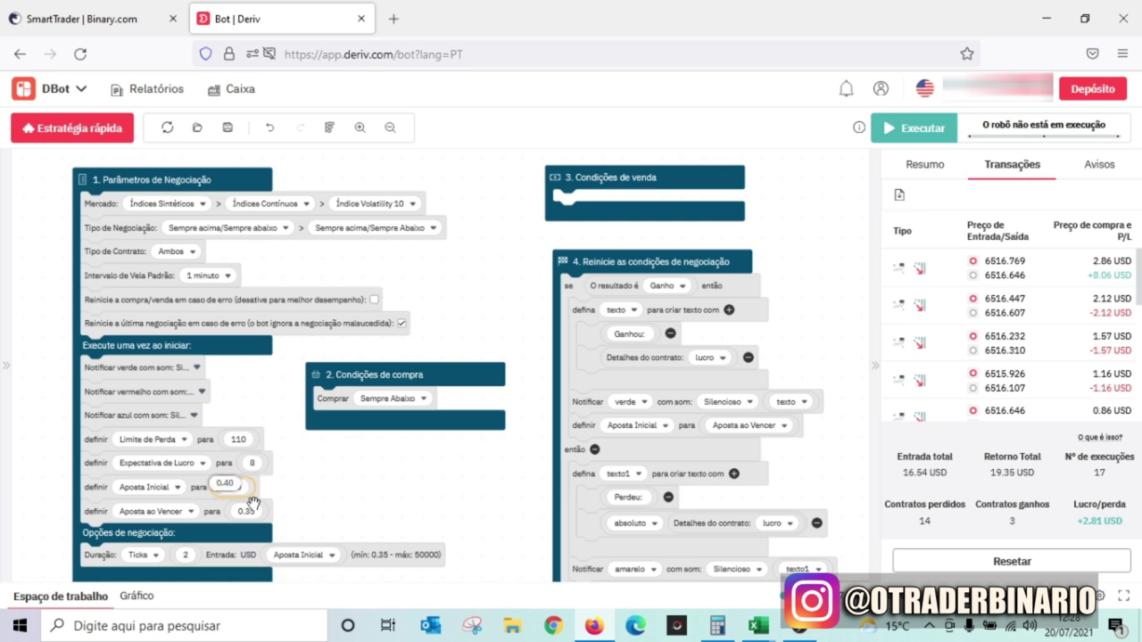
click(254, 509)
text(0.40)
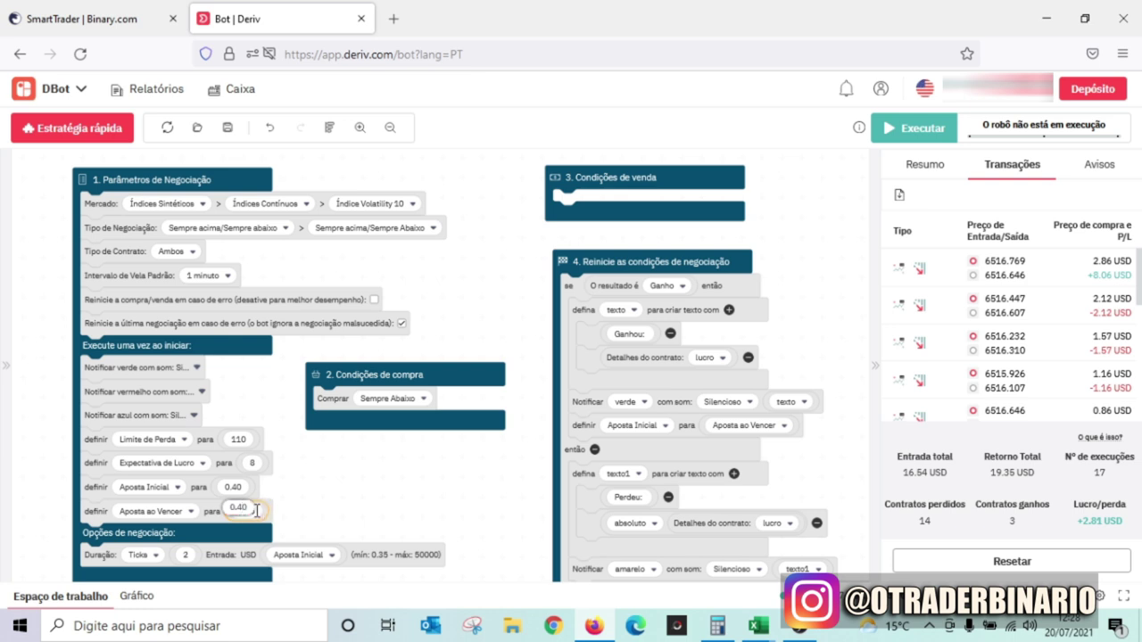
click(505, 482)
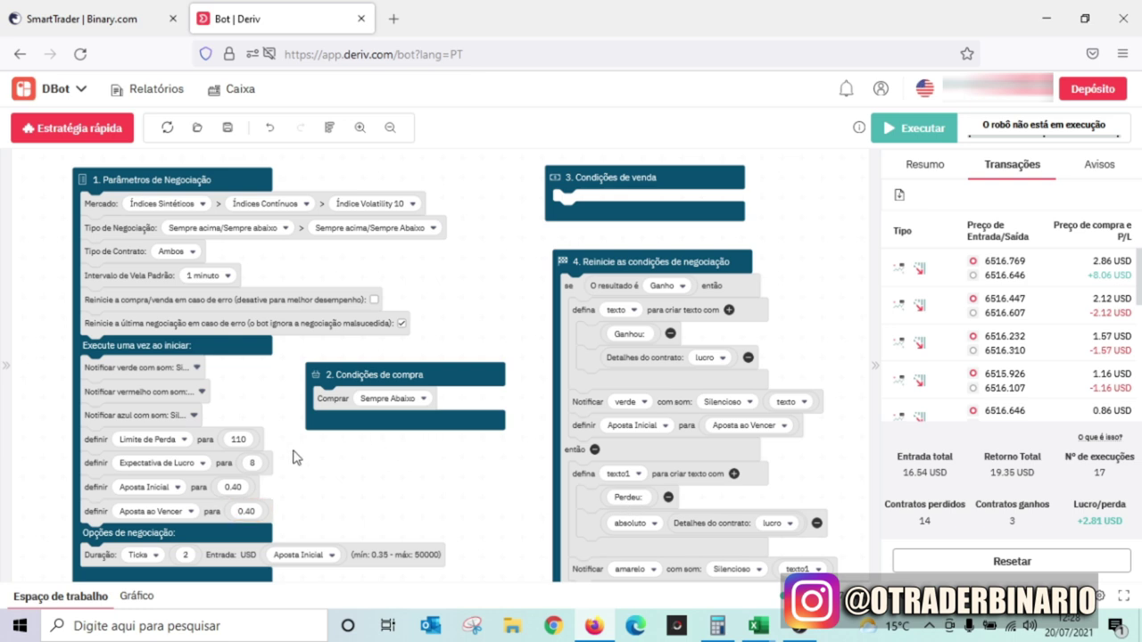
Open the bot's price chart and examine the recent trend of Índice Volatility 10 at different scales
click(144, 603)
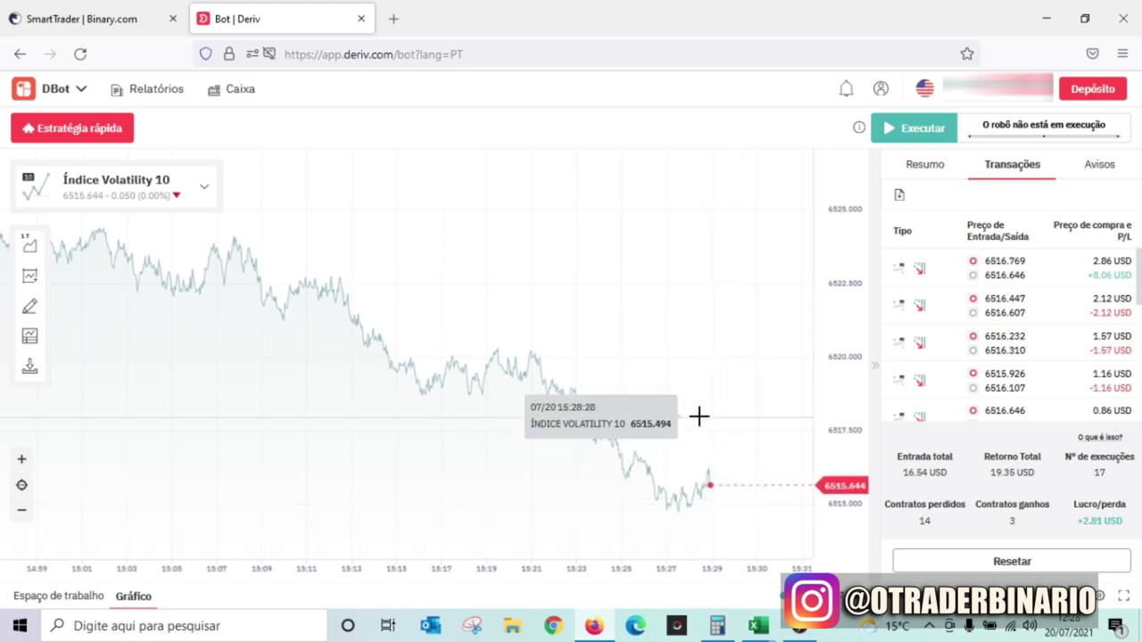
scroll(749, 433, up, 3)
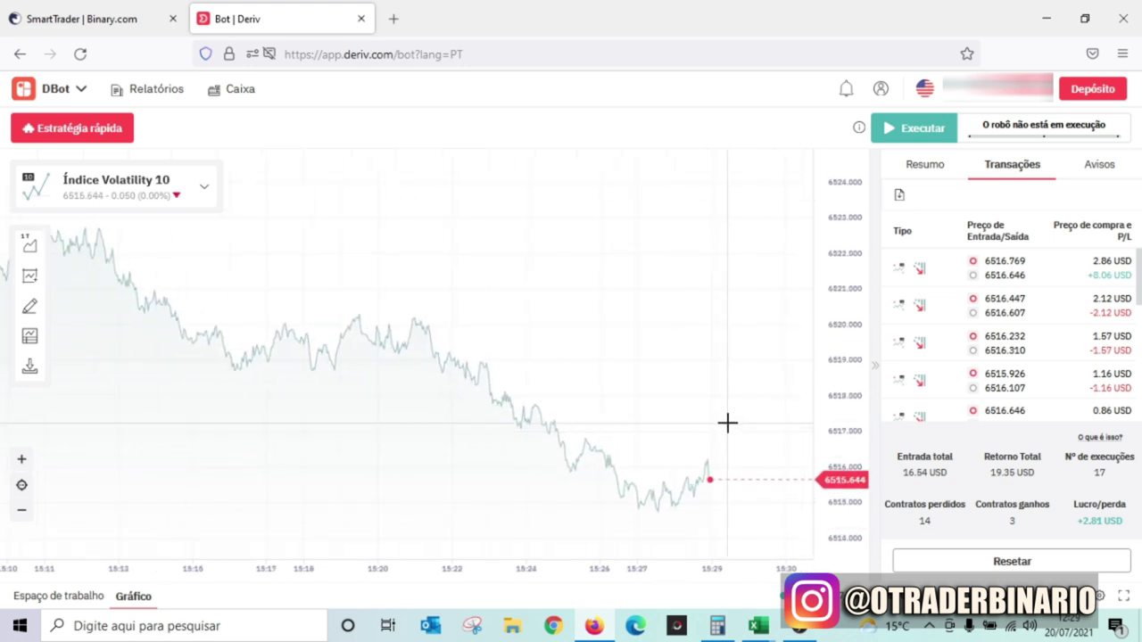
scroll(733, 425, down, 3)
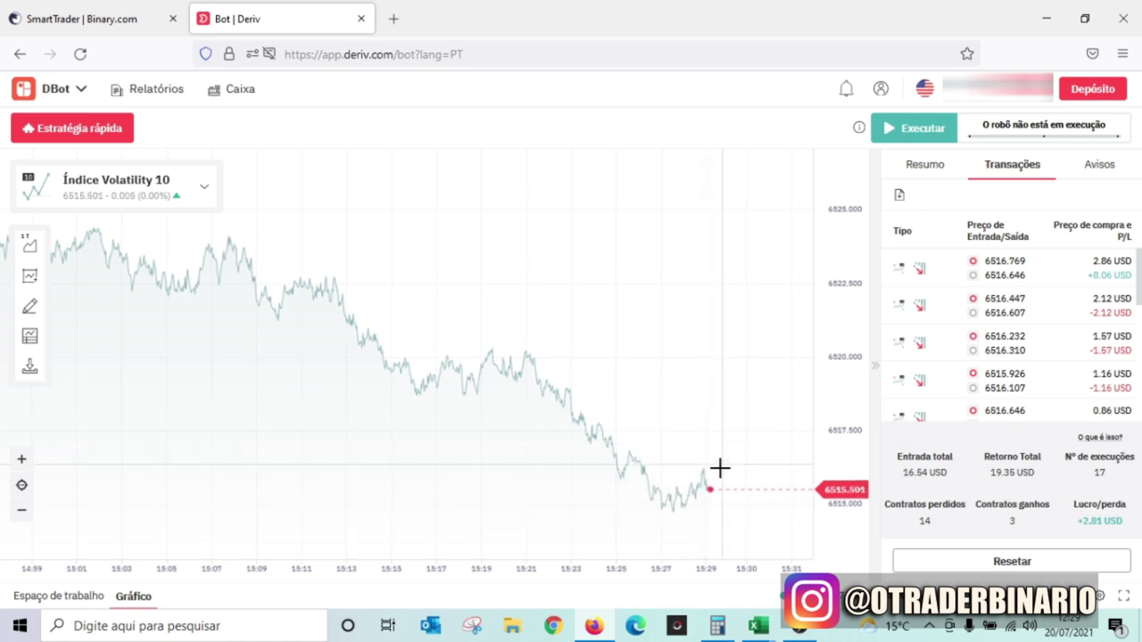
scroll(737, 438, up, 5)
scroll(748, 436, down, 5)
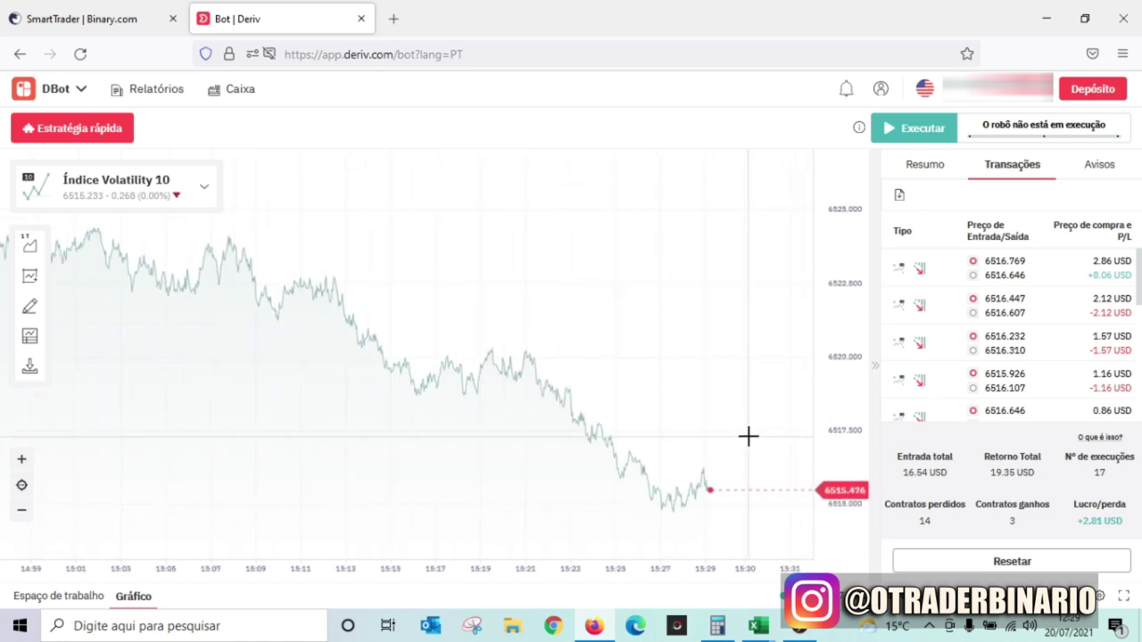
Compare the charts of Índice Volatilidade 25 (1s), Índice Volatility 25, Índice Volatilidade 50 (1s) and Índice Volatility 50
click(159, 204)
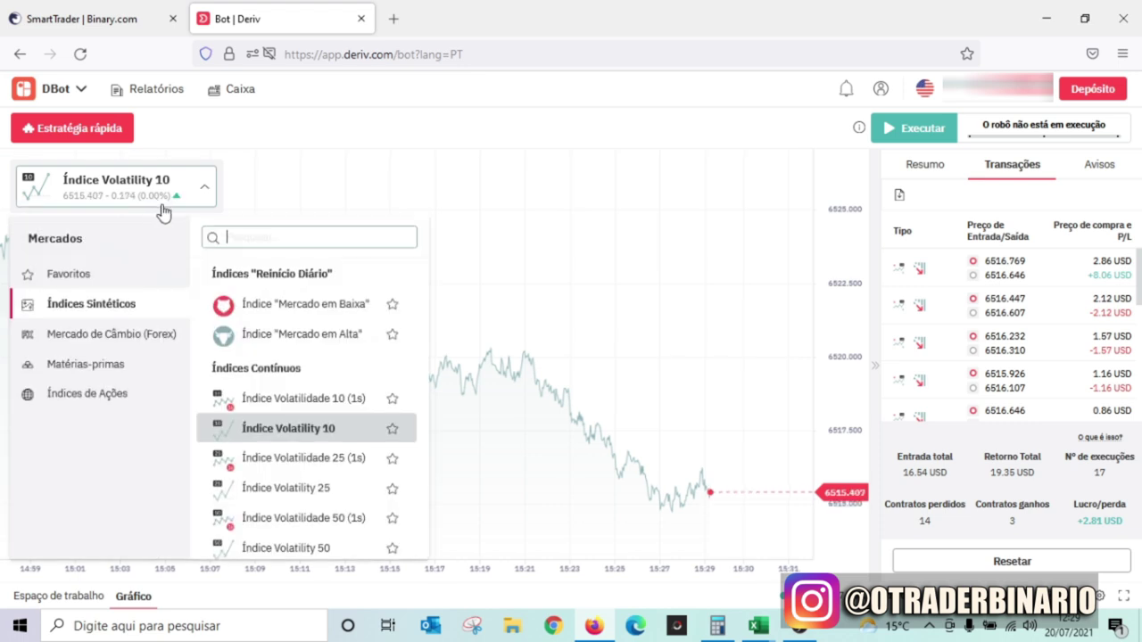
click(306, 462)
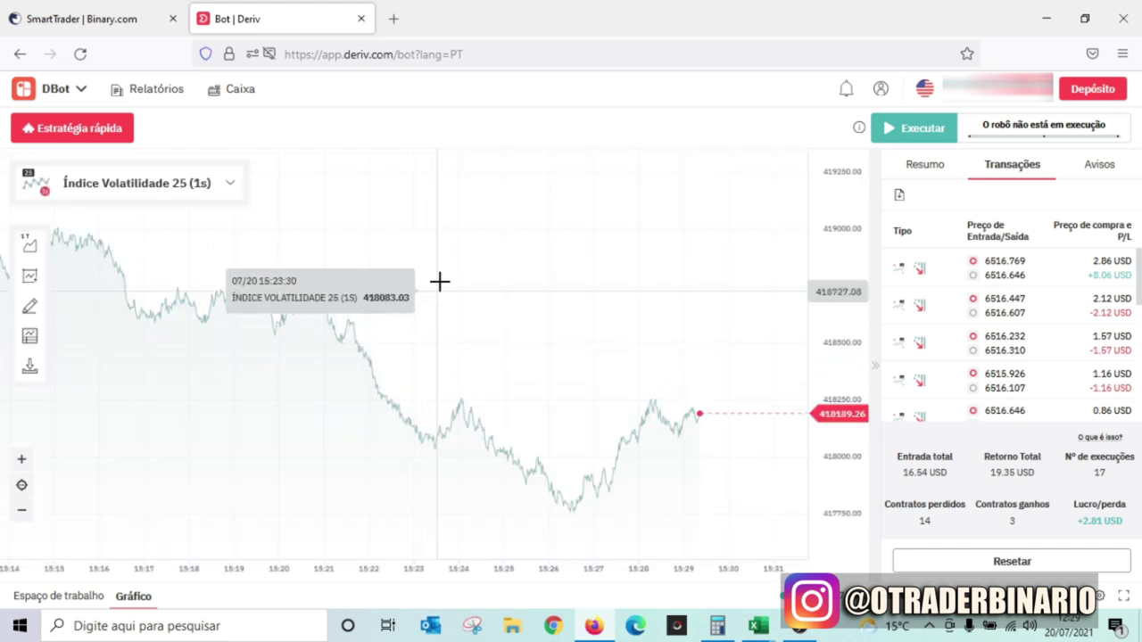
click(178, 196)
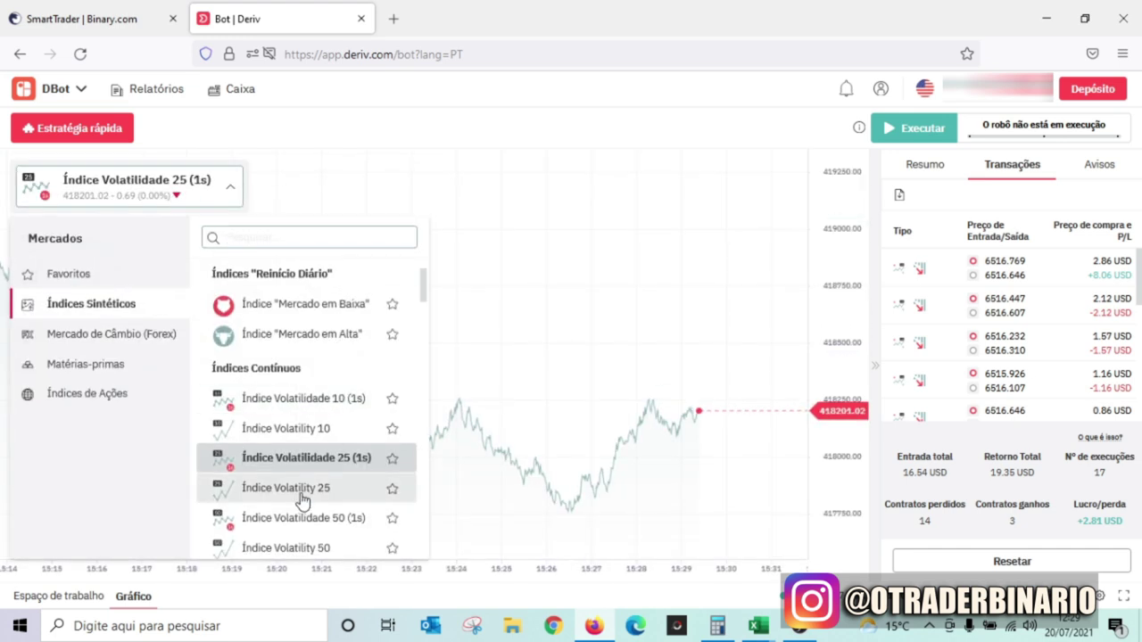
click(301, 491)
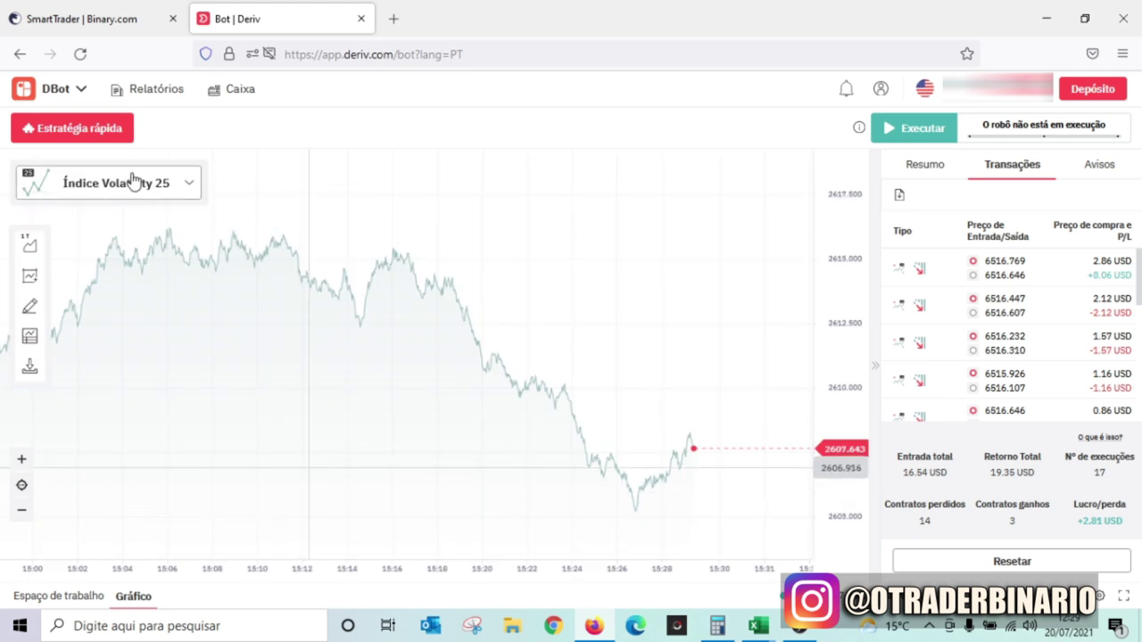
click(138, 183)
click(297, 513)
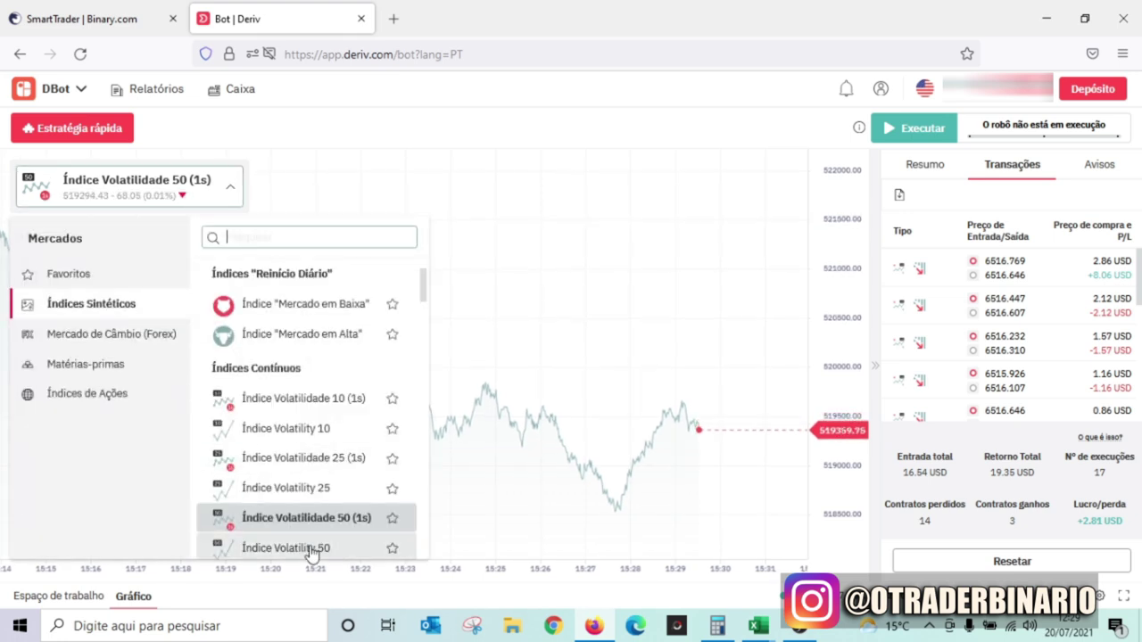
click(313, 547)
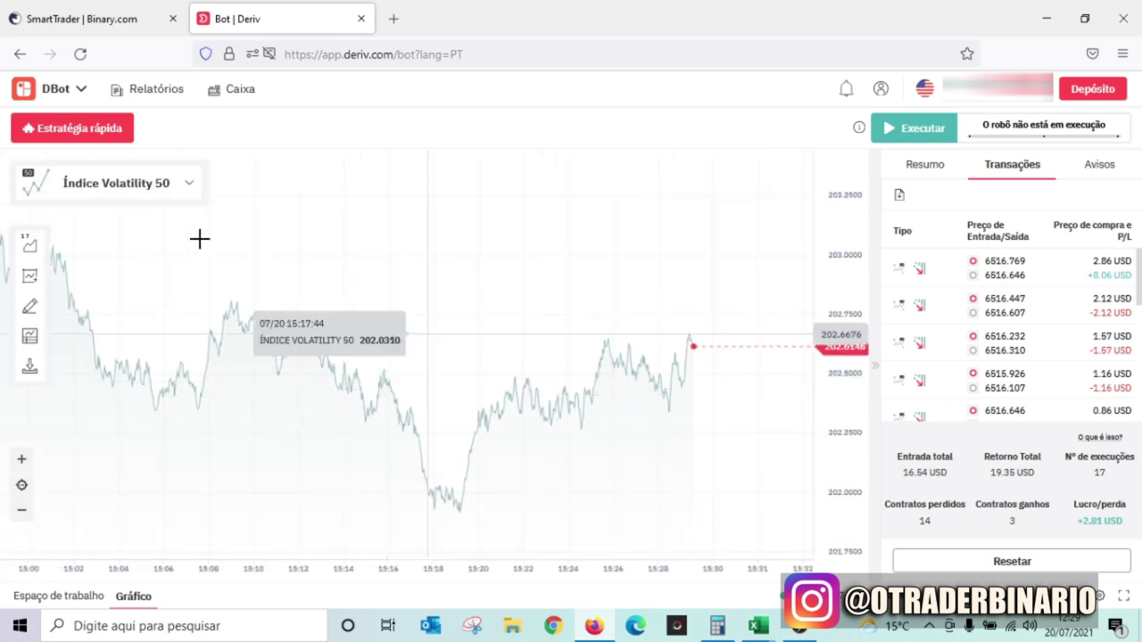
Compare the price charts of Índice Volatilidade 75 (1s) and Índice Volatility 75
click(122, 190)
scroll(301, 446, down, 2)
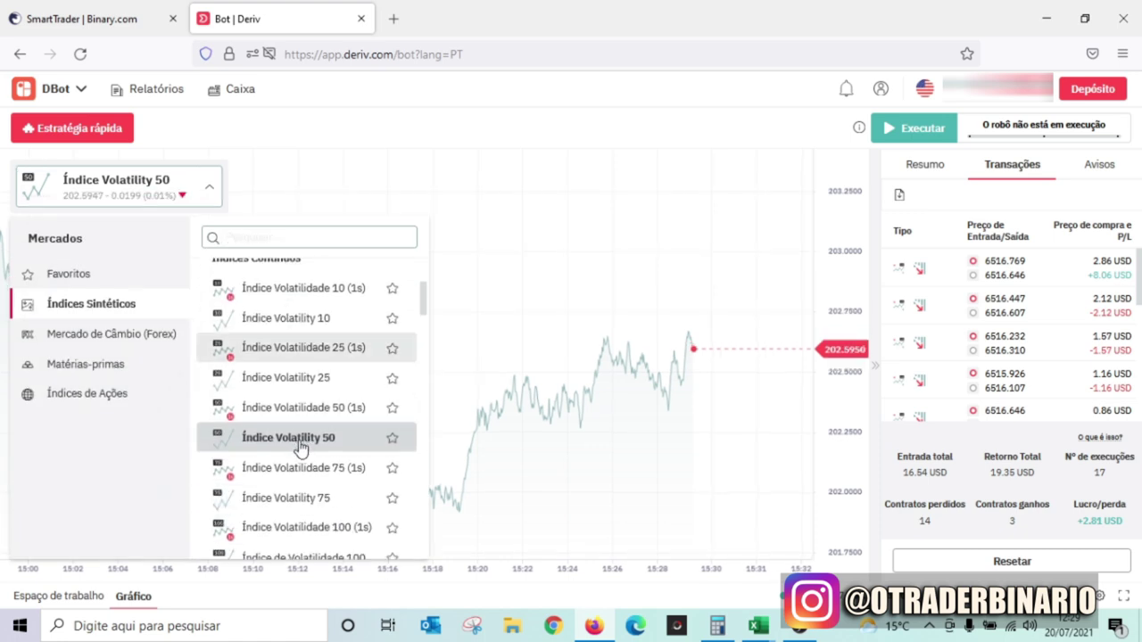
click(312, 473)
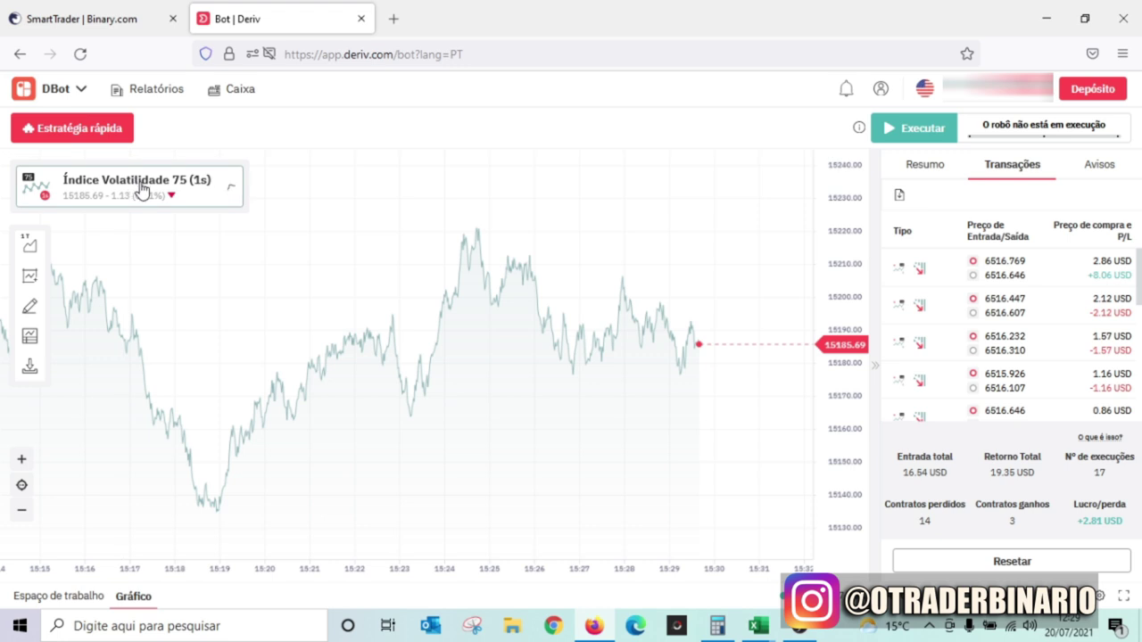
click(140, 188)
scroll(352, 419, down, 2)
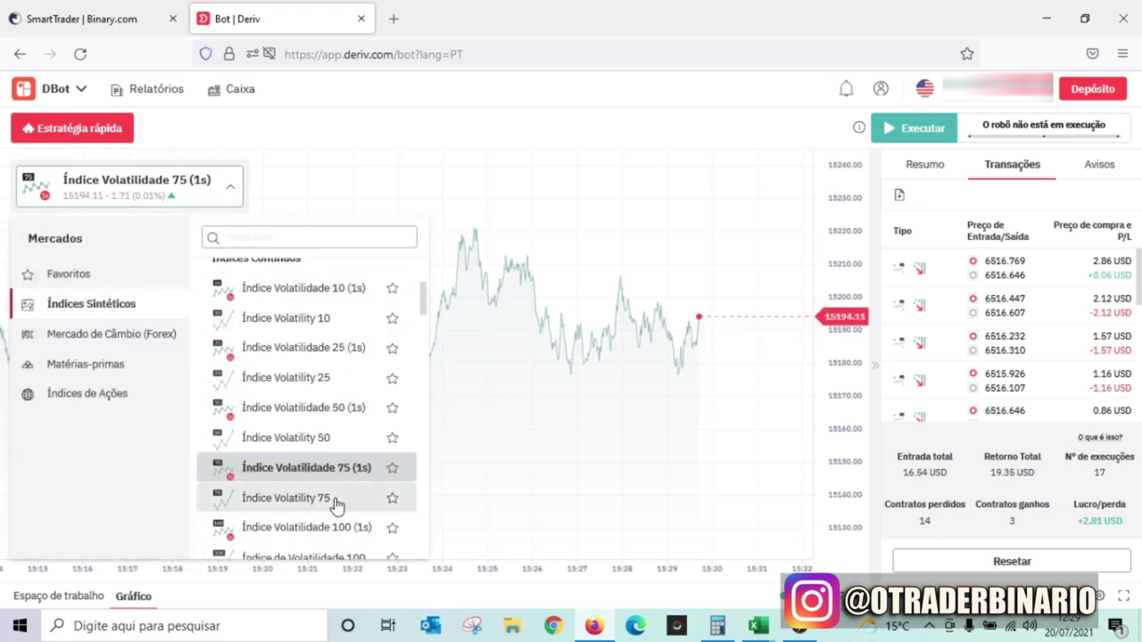
click(334, 500)
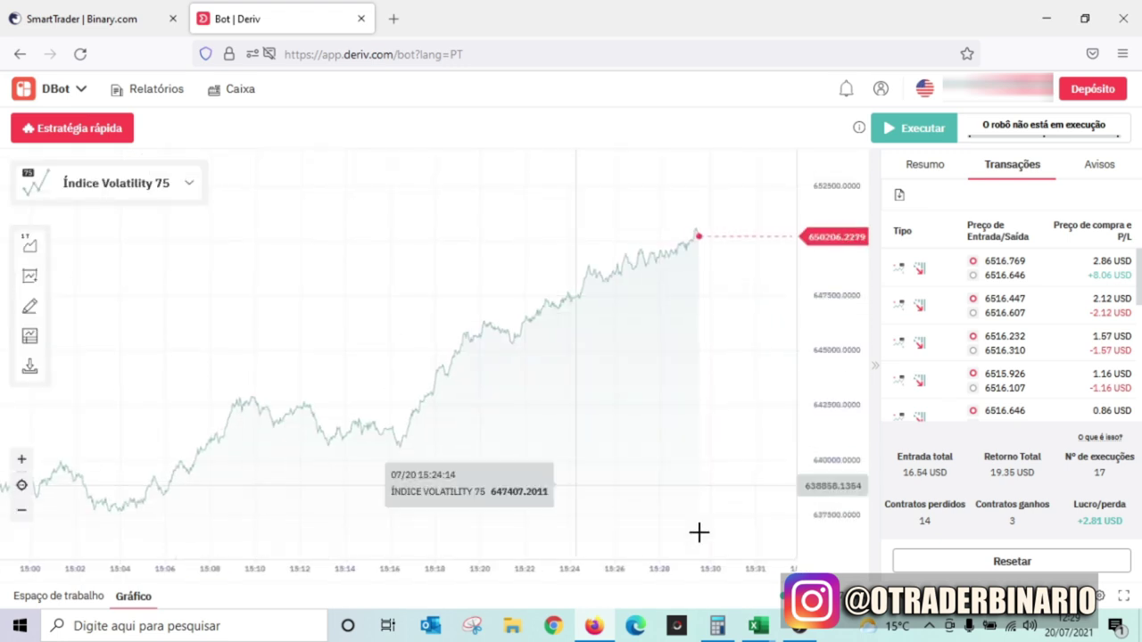
drag(549, 415, 458, 404)
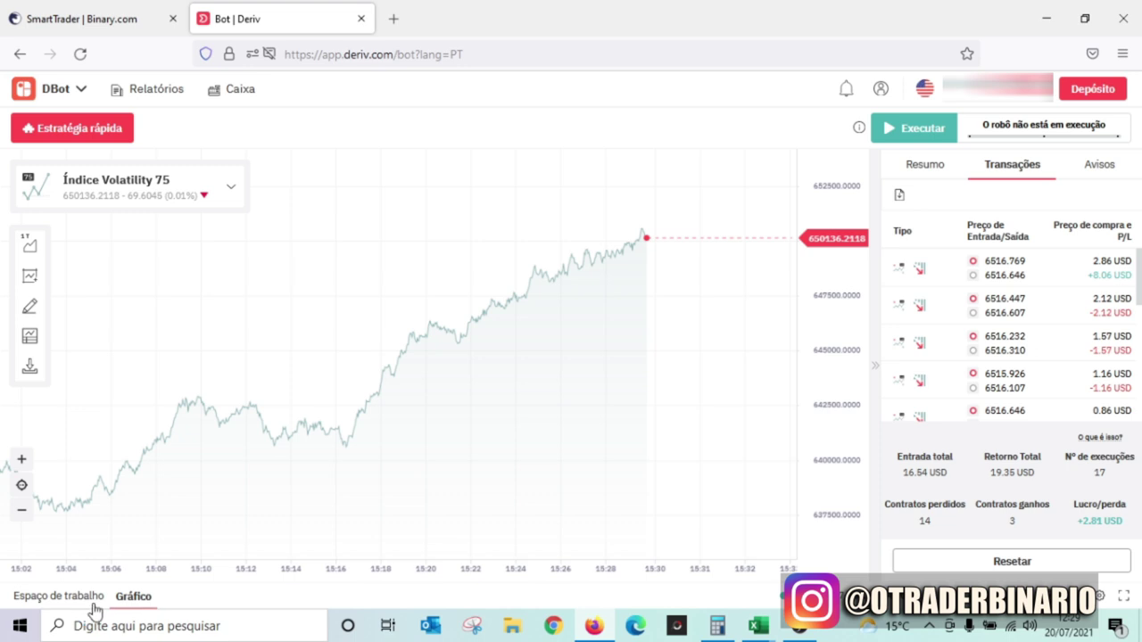
Return to the bot's workspace and set its market to Índice Volatility 75
click(59, 596)
click(513, 218)
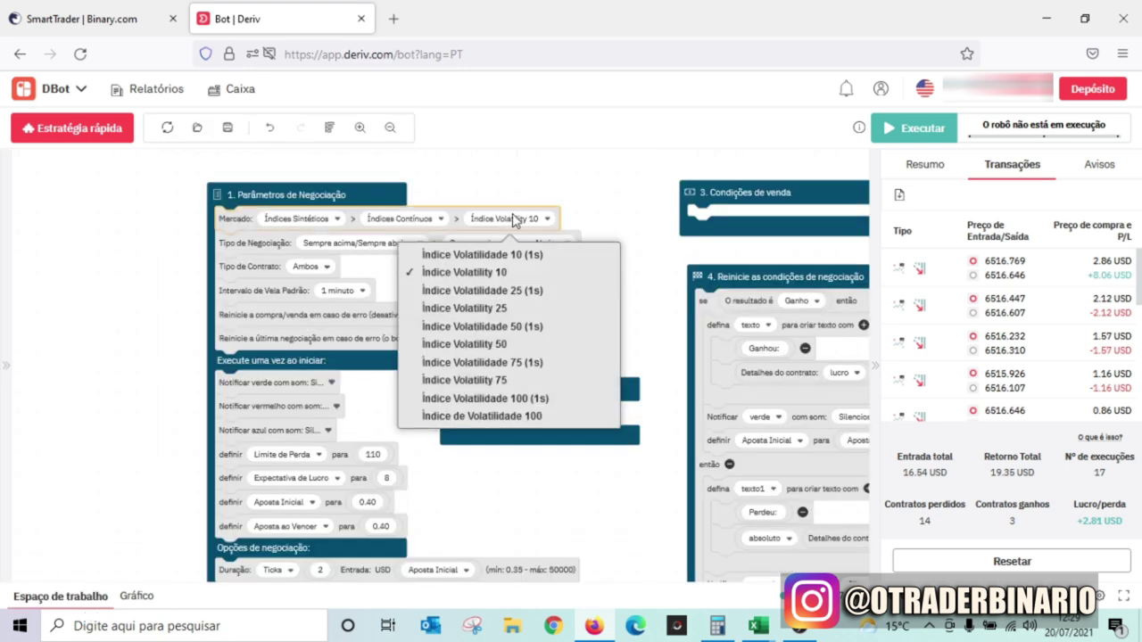
click(517, 381)
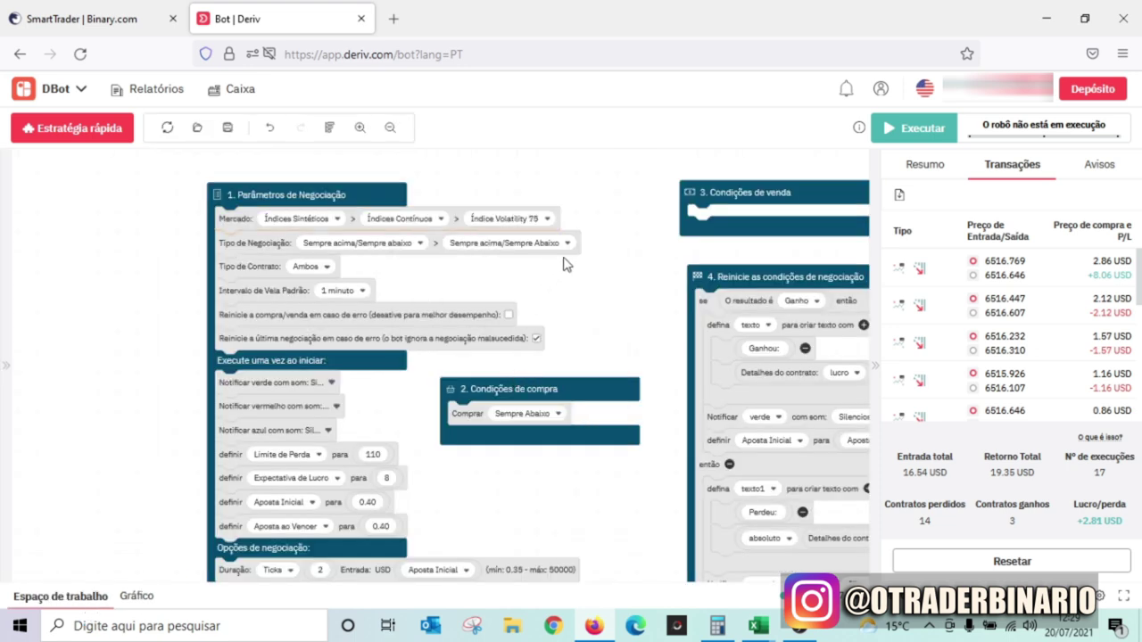
Set the purchase condition to Sempre acima and run the bot with its price chart open
click(526, 415)
click(526, 446)
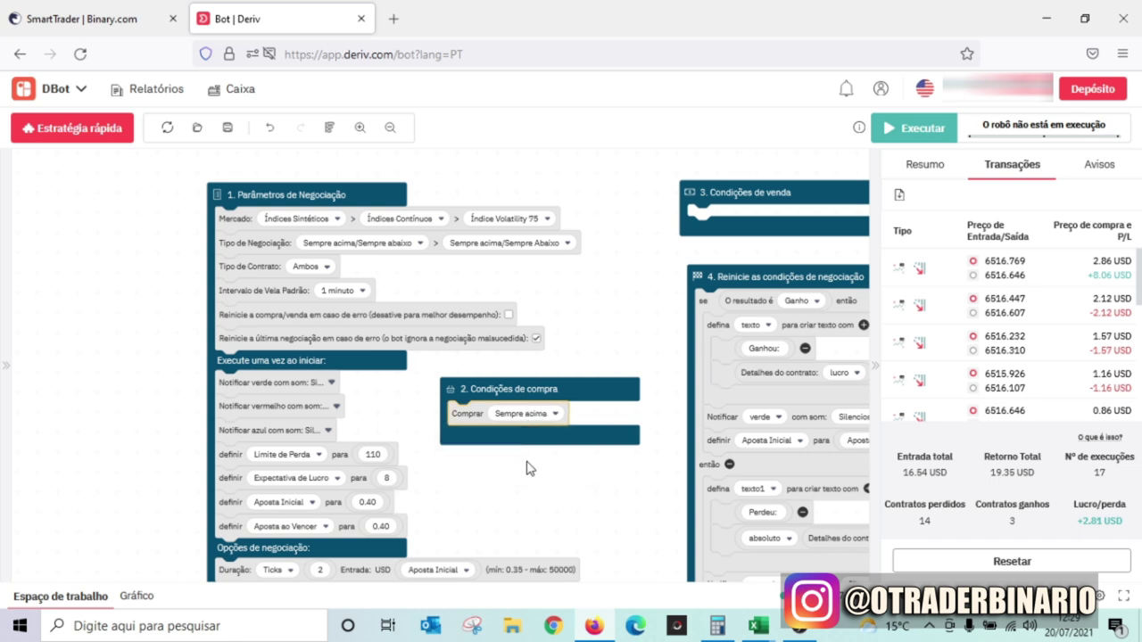
click(142, 597)
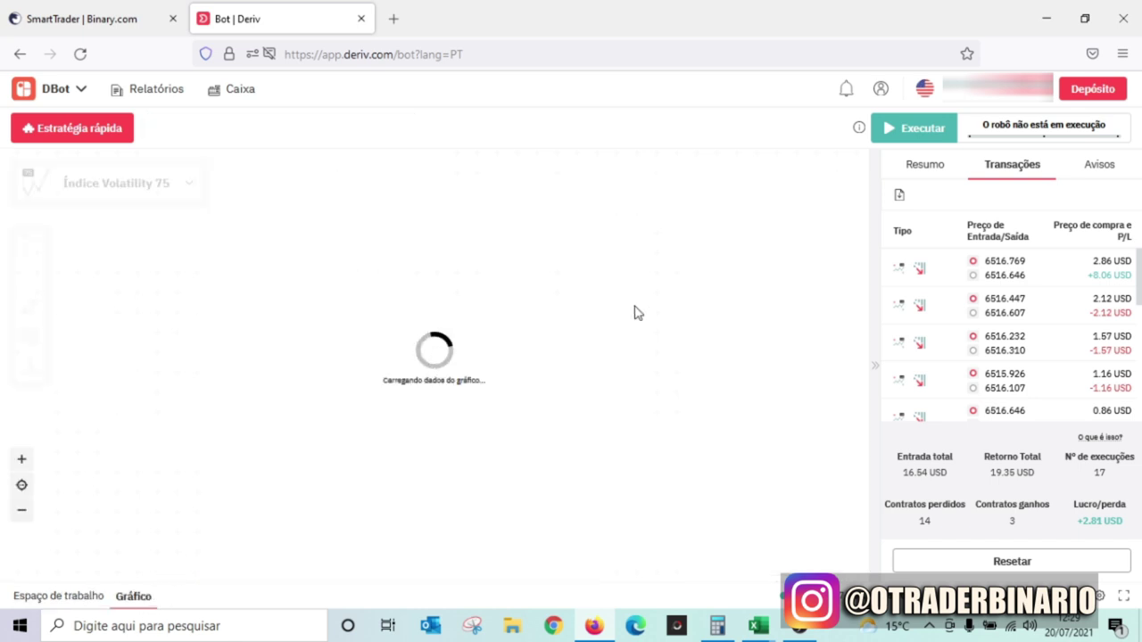
click(928, 130)
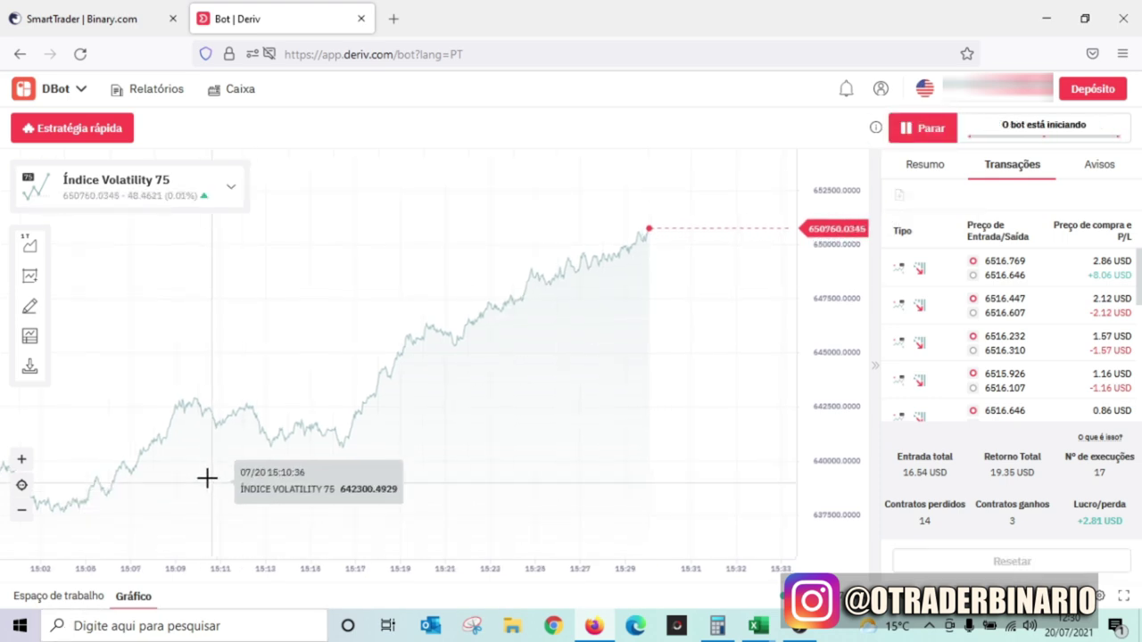
Look up the 20/jul META in the Gerenciamento Bots sheet of the Excel workbook, and return to the running Deriv bot
mouse_move(759, 625)
click(822, 564)
click(580, 578)
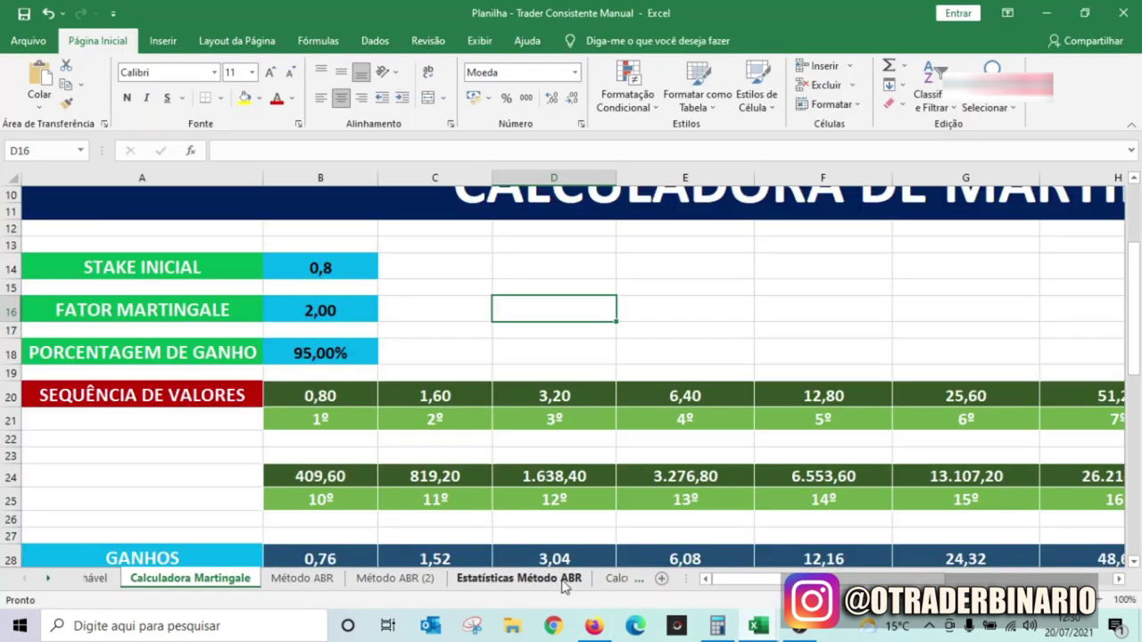
click(586, 578)
click(592, 580)
click(591, 580)
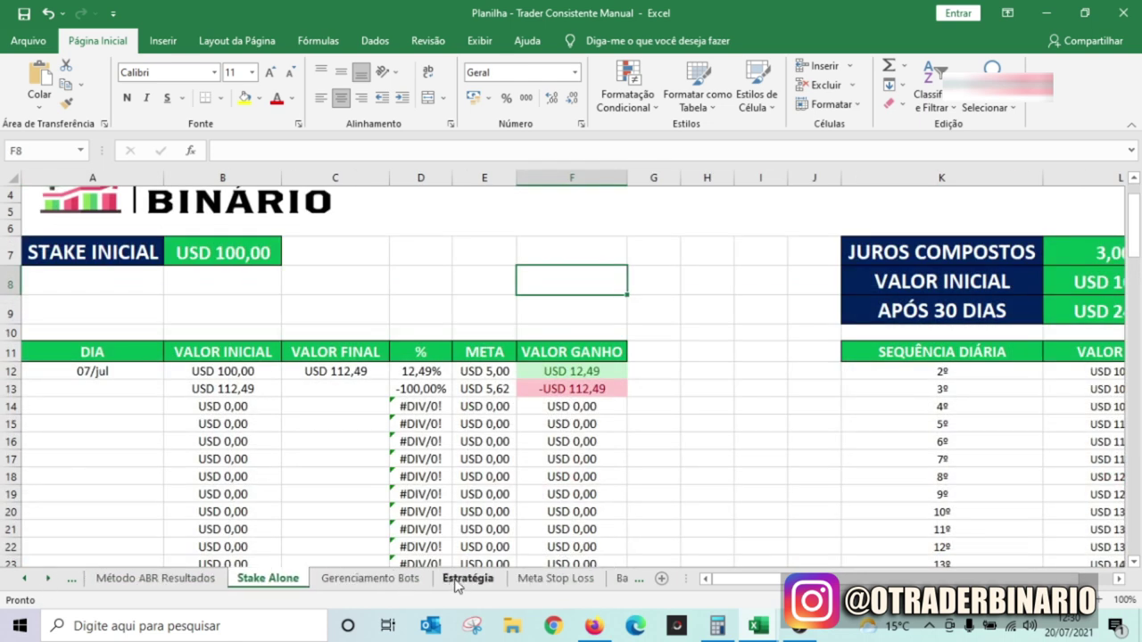
click(404, 581)
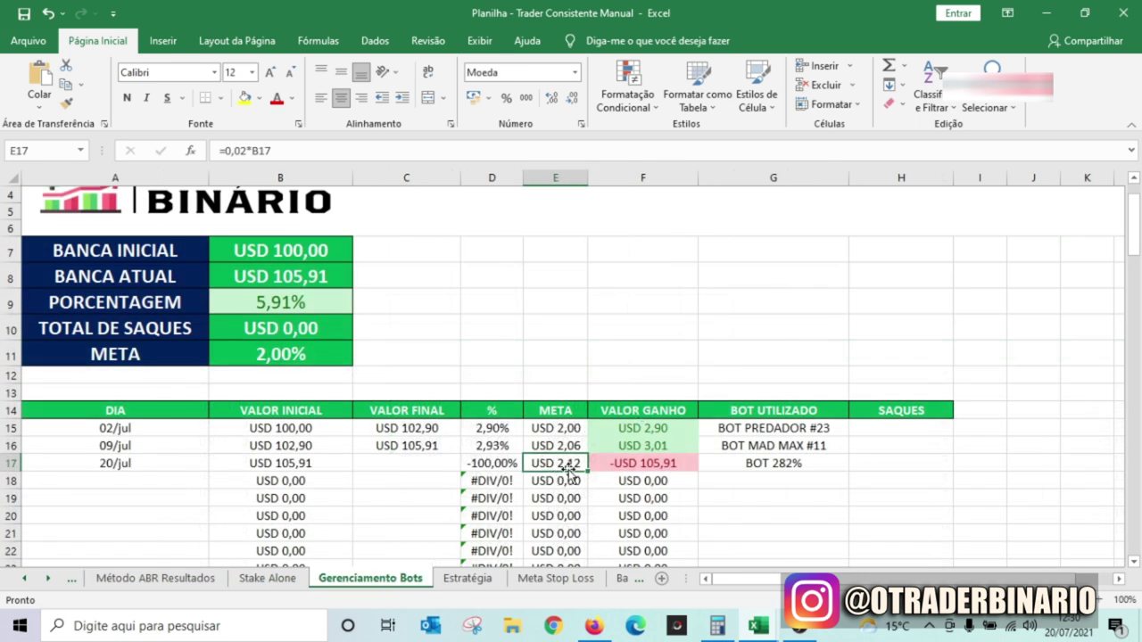
click(593, 625)
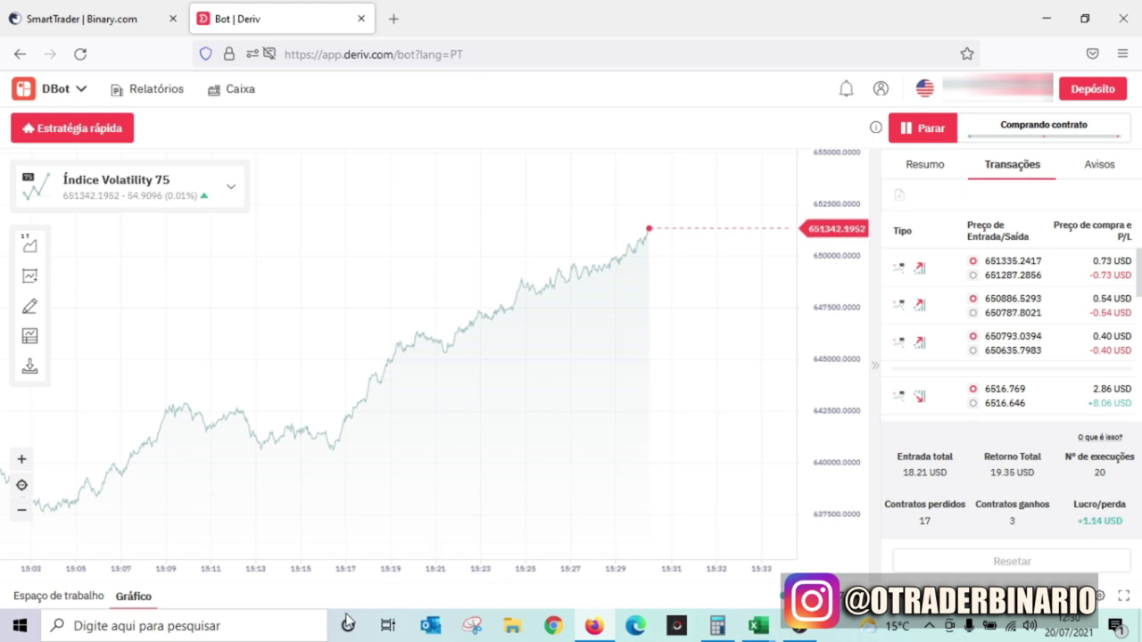
Compare the running bot's trades with the stake sequence in the martingale calculator, including the 15th level, and return to the bot
mouse_move(757, 629)
click(676, 561)
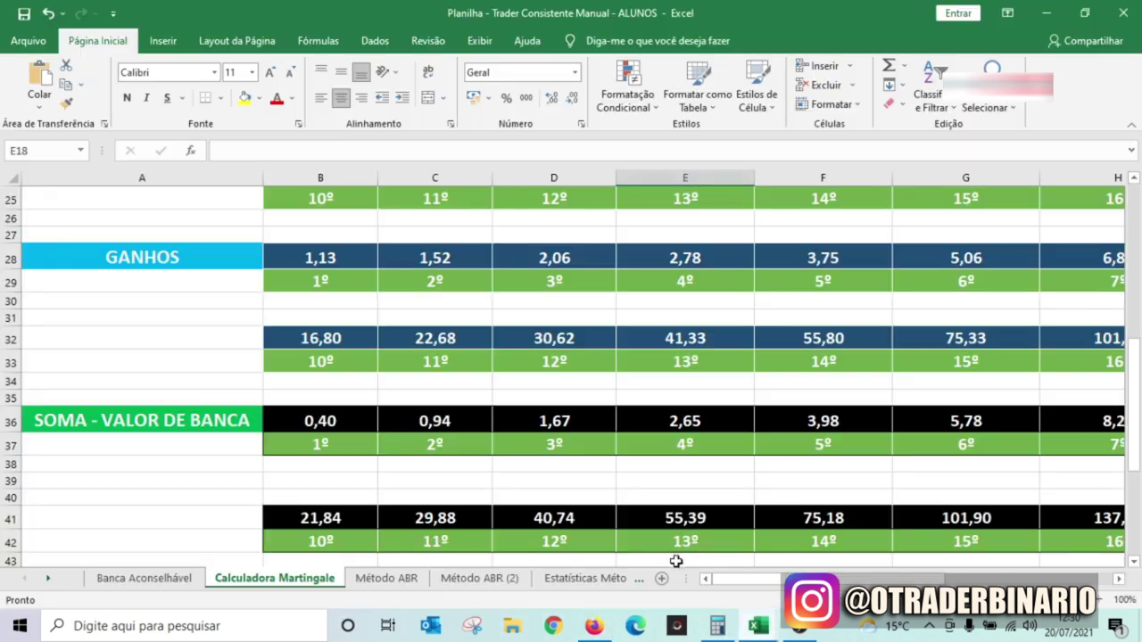
scroll(947, 384, up, 2)
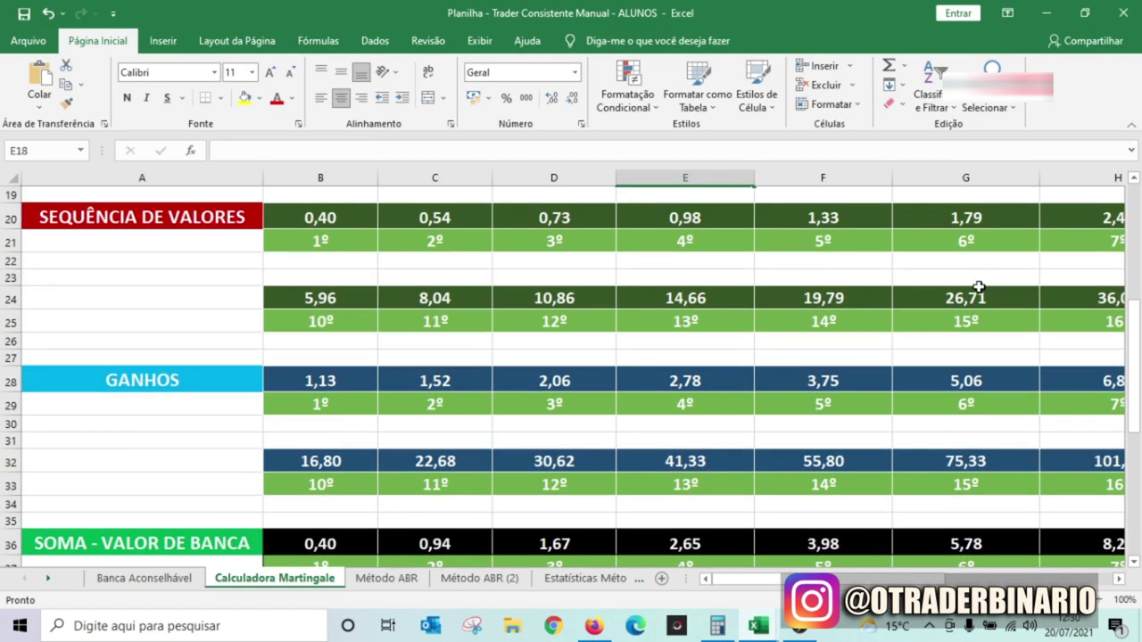
click(980, 289)
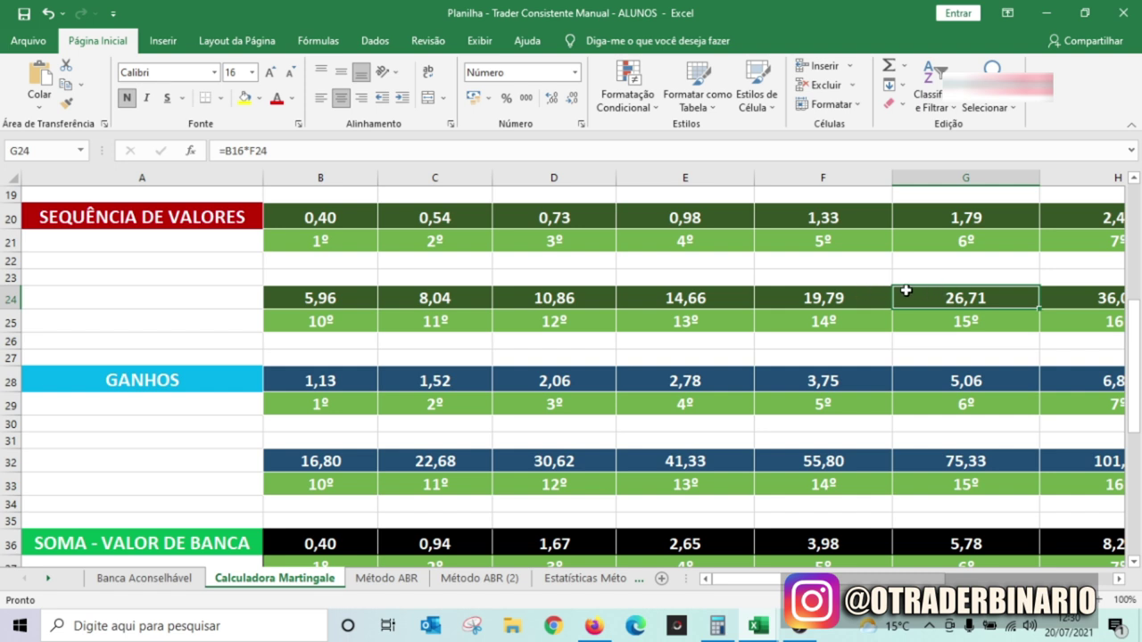
click(593, 627)
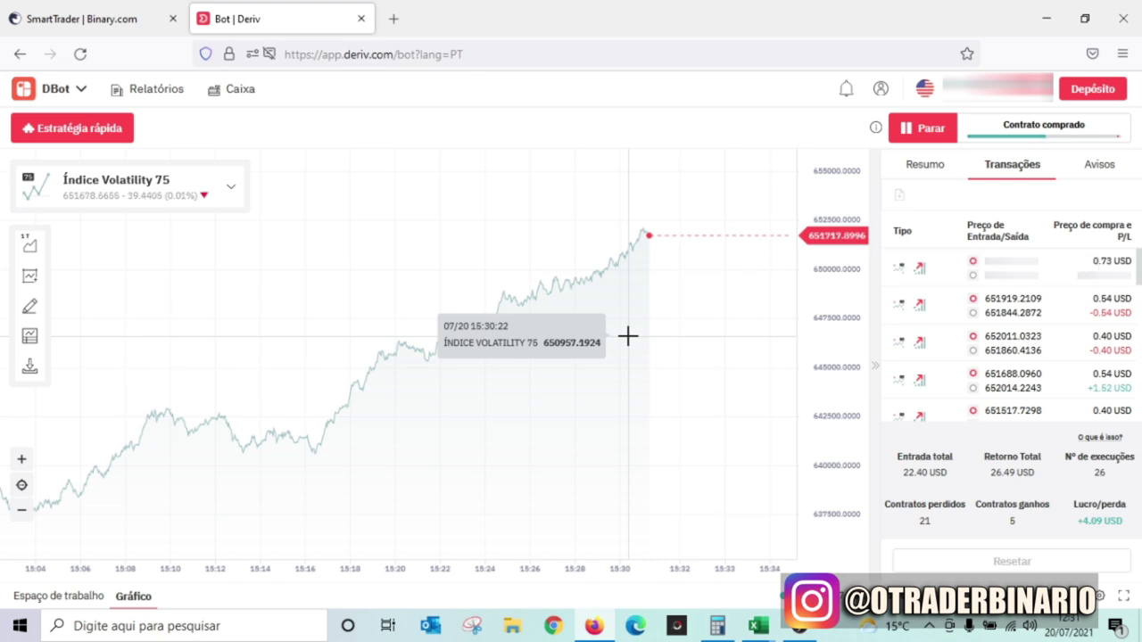
mouse_move(758, 627)
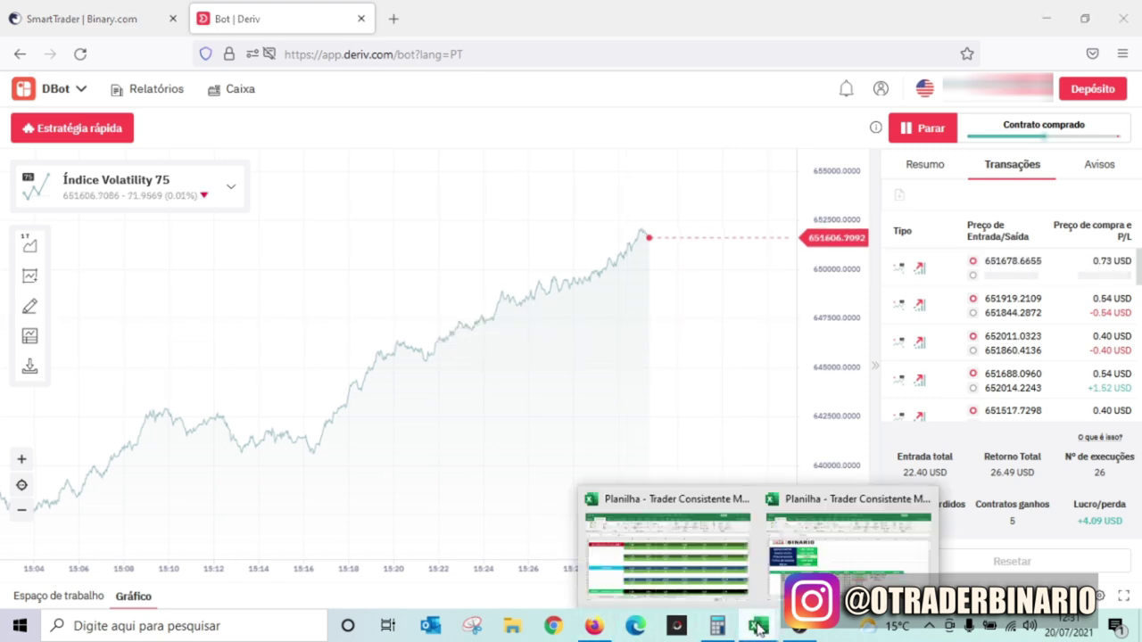
click(678, 560)
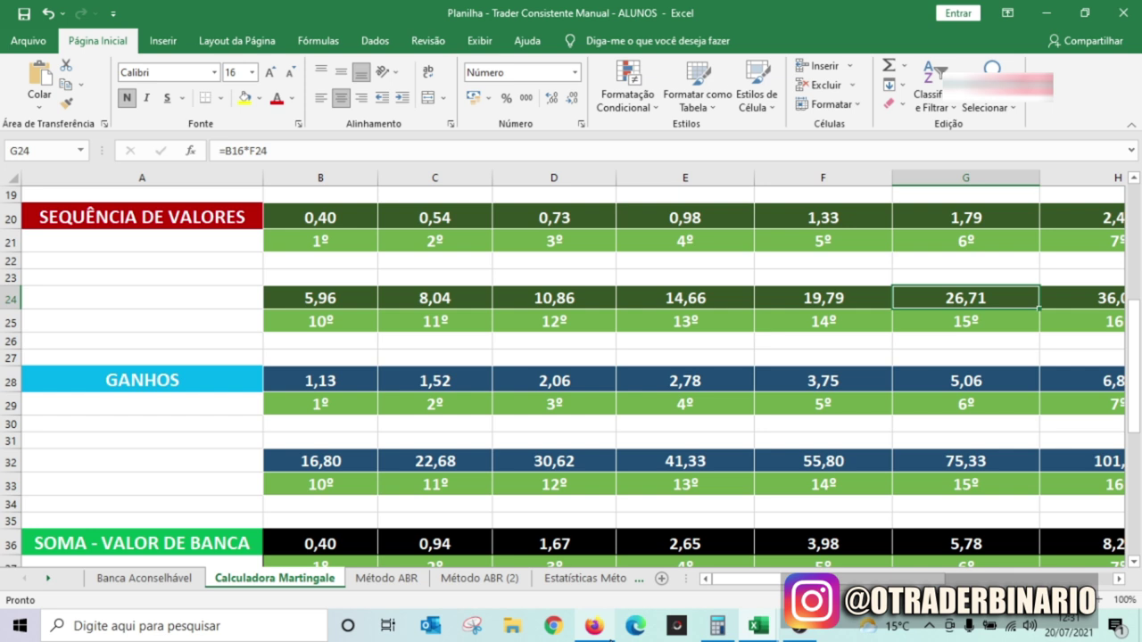
click(595, 627)
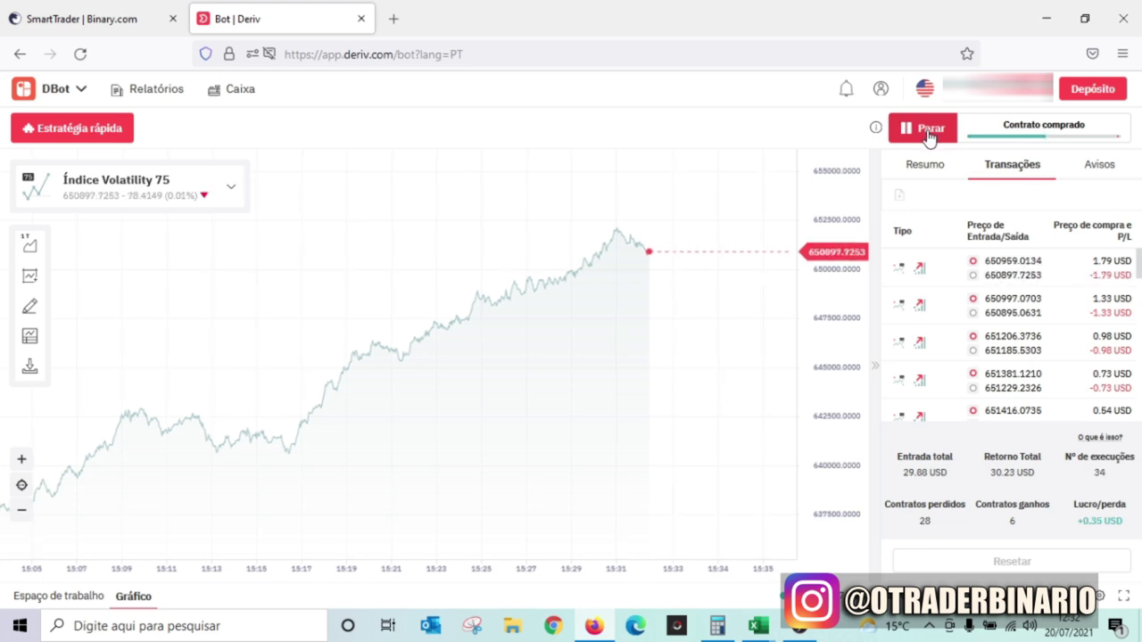
Watch the recent Índice Volatility 75 movement up close and stop the bot after its current contract
scroll(706, 217, up, 5)
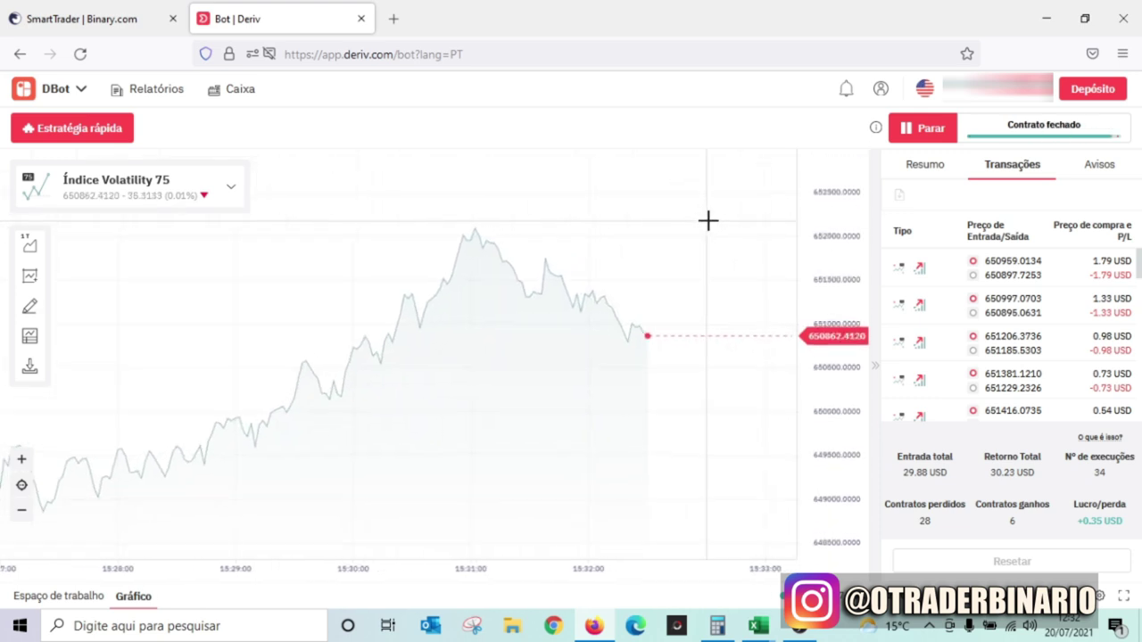
scroll(719, 234, up, 3)
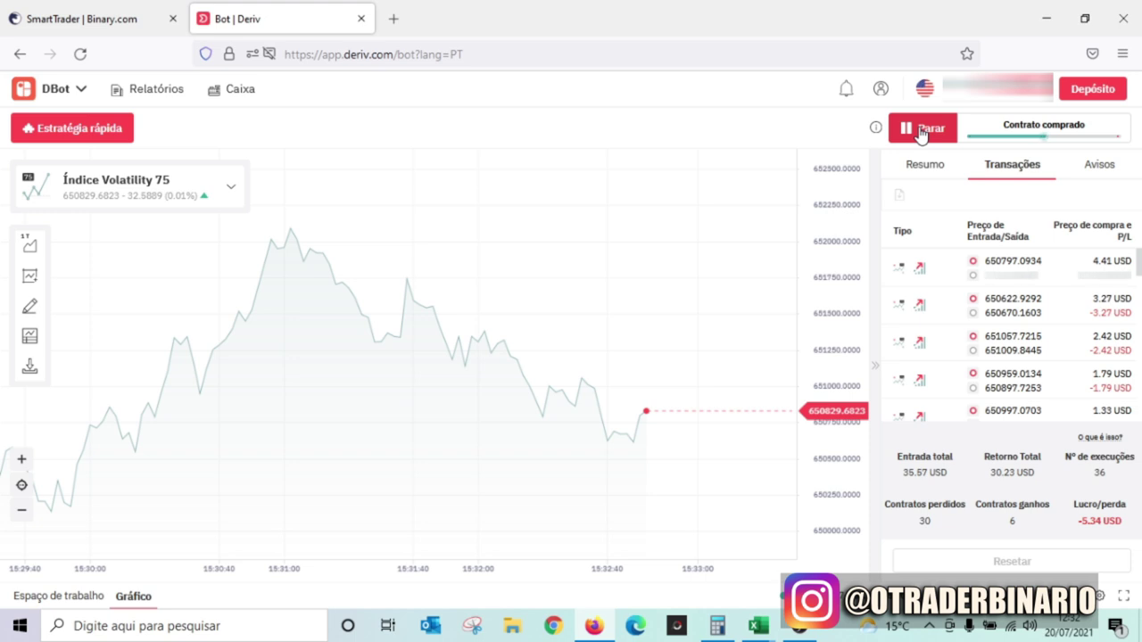
click(919, 130)
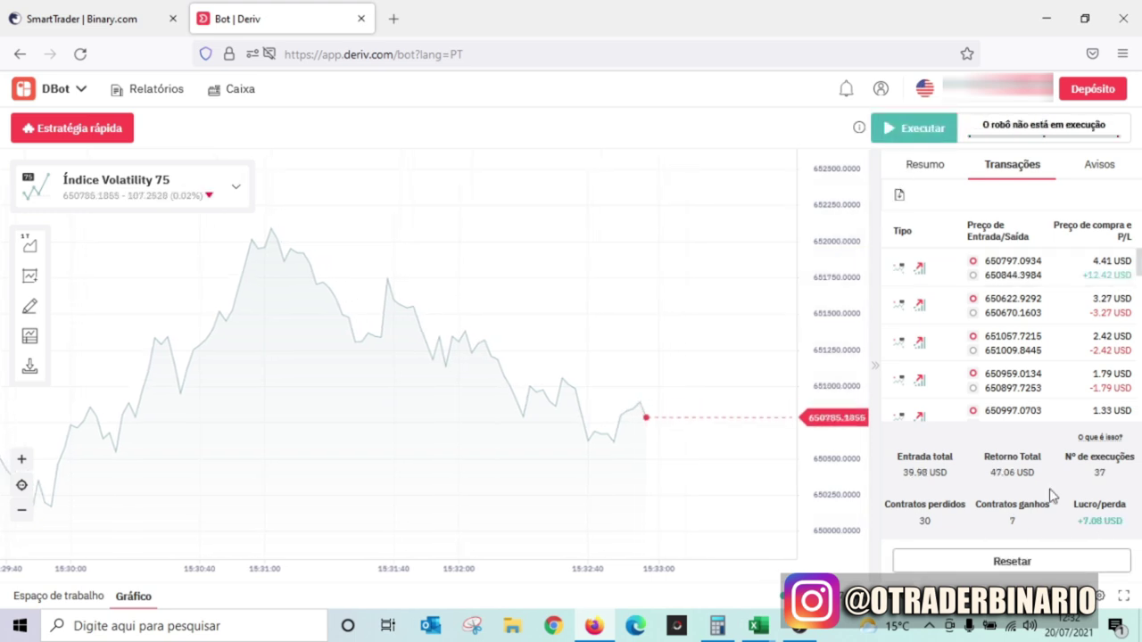
Calculate the second session's profit in the Windows calculator as 7,08 - 2,81
click(717, 625)
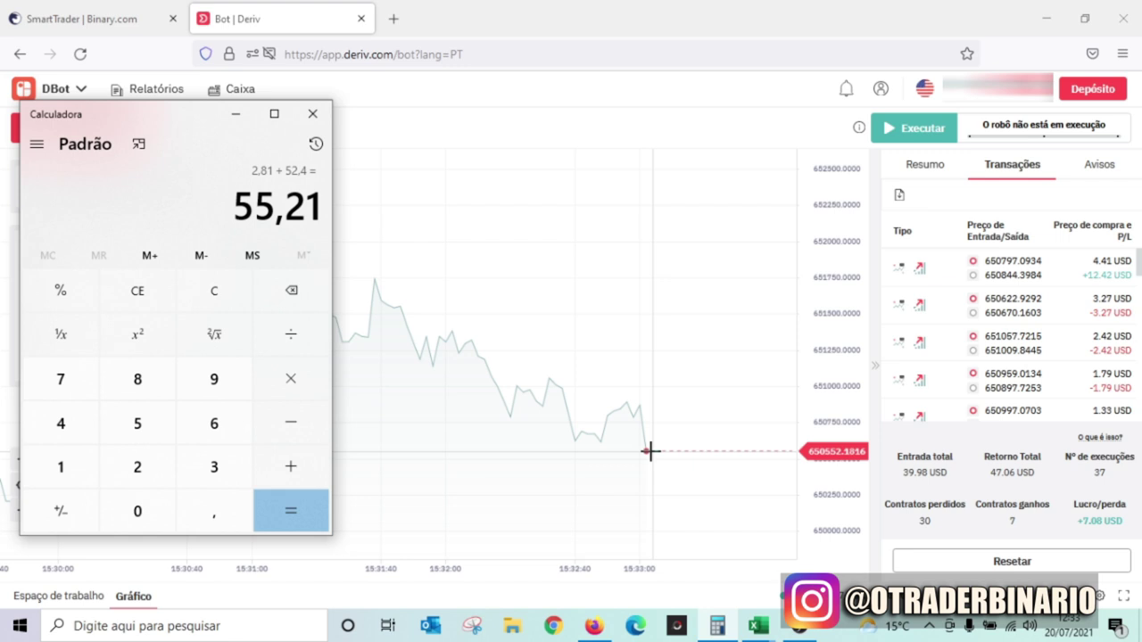
text(7,08)
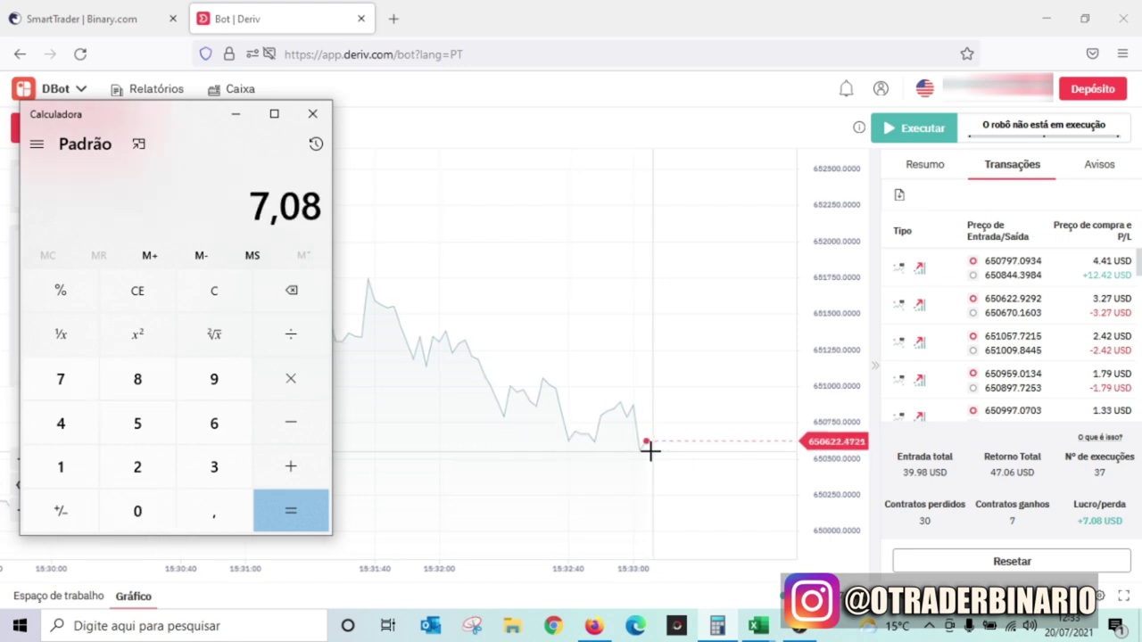
text( - 2,81)
key(Return)
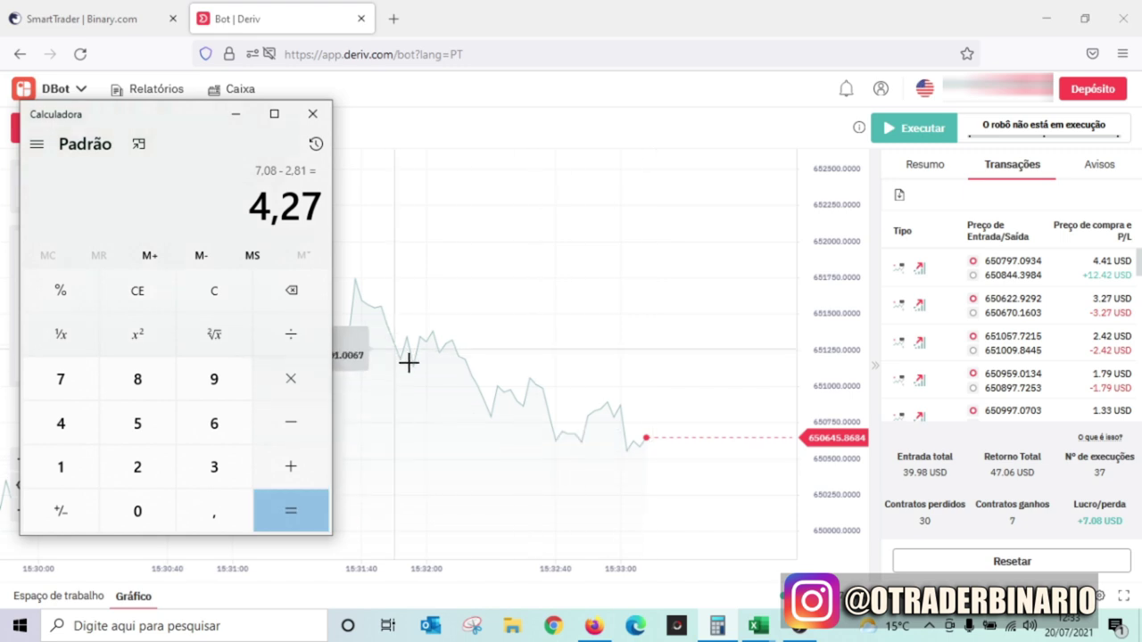
Check the 20/jul entry in the Gerenciamento Bots sheet and add its VALOR INICIAL of 105,91 to the calculated profit
mouse_move(758, 626)
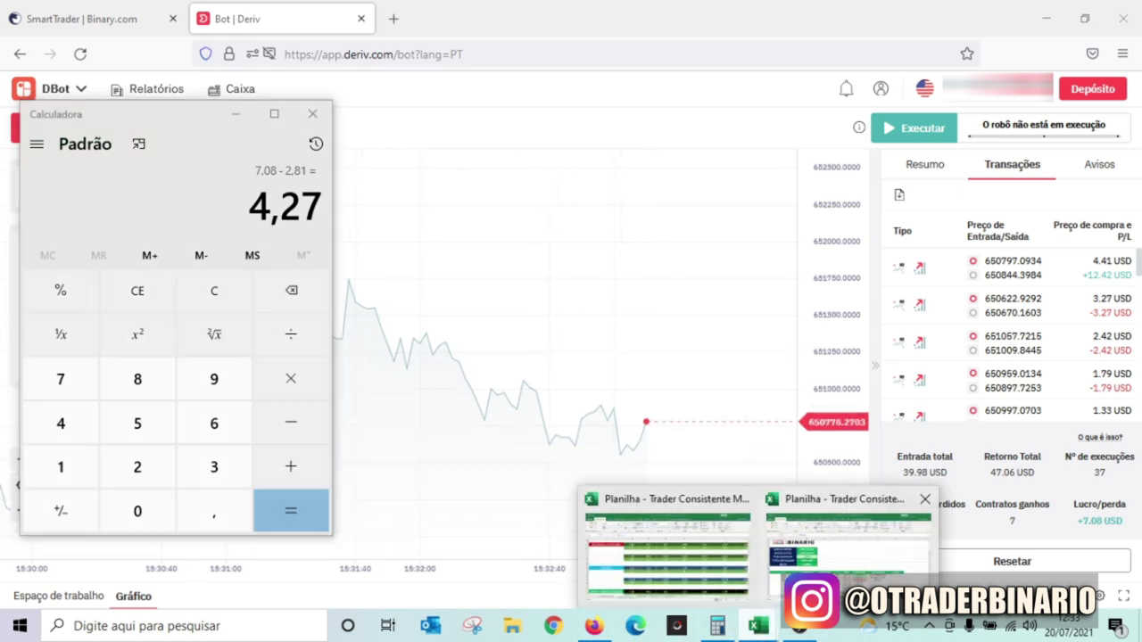
click(669, 553)
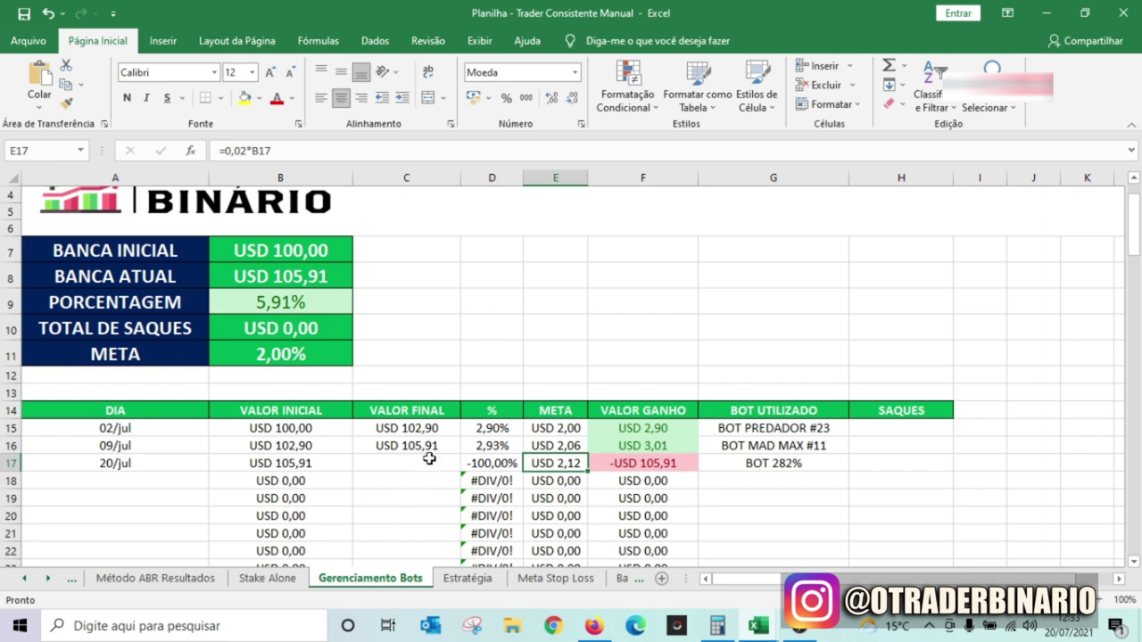
click(711, 626)
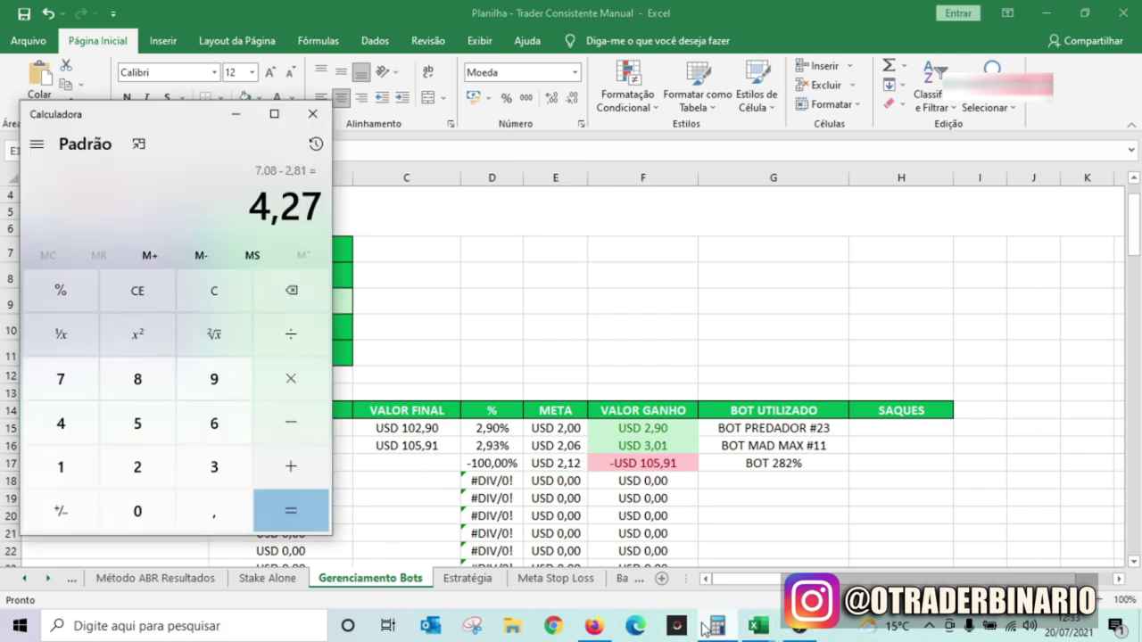
text(10)
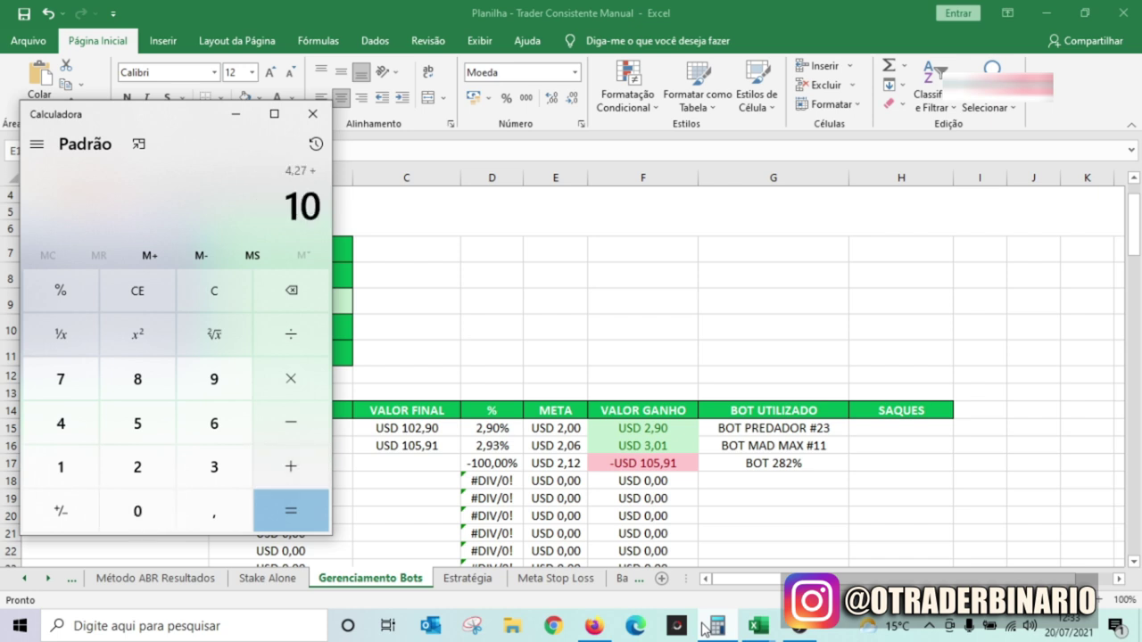
text(5,91)
key(Return)
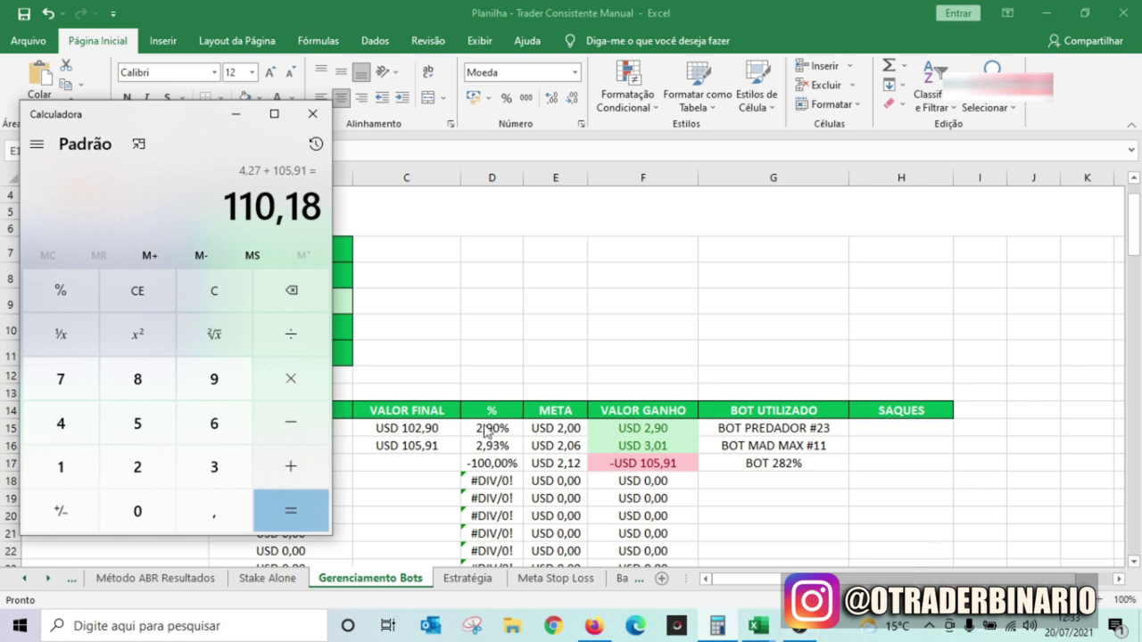
Enter 110,18 as the VALOR FINAL for 20/jul in the Gerenciamento Bots sheet
click(397, 464)
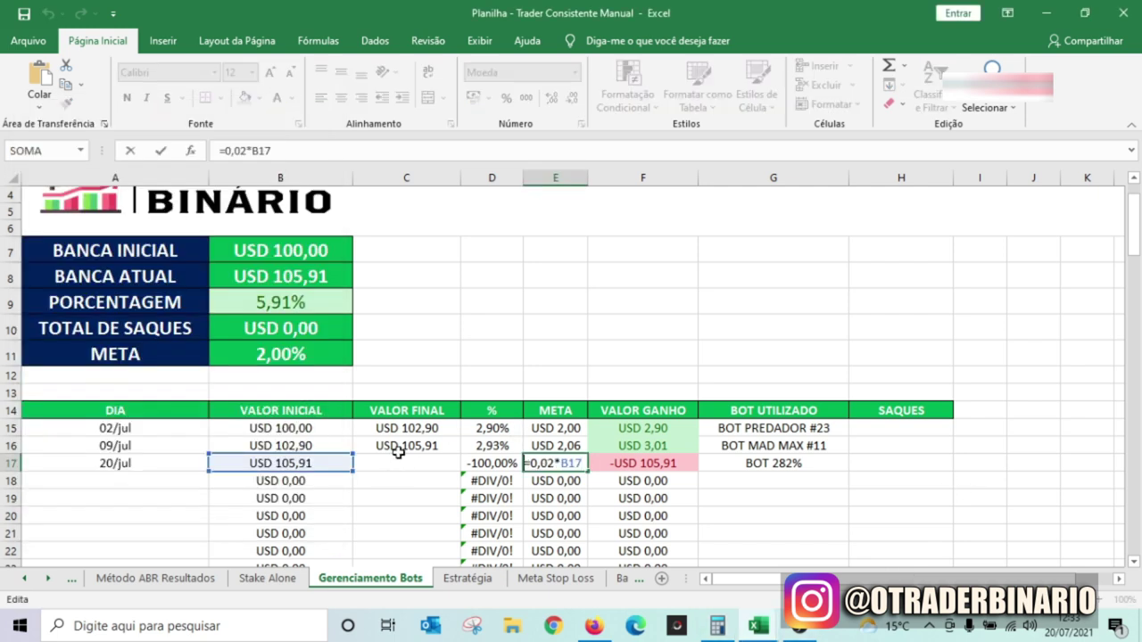
click(398, 456)
text(110,)
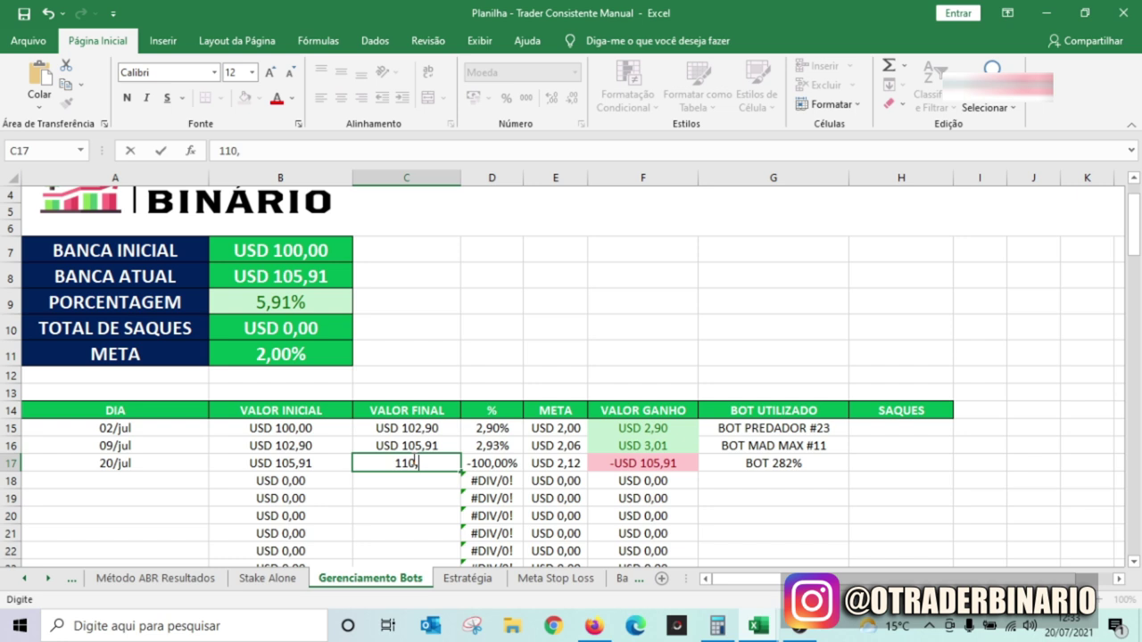
text(18)
key(Tab)
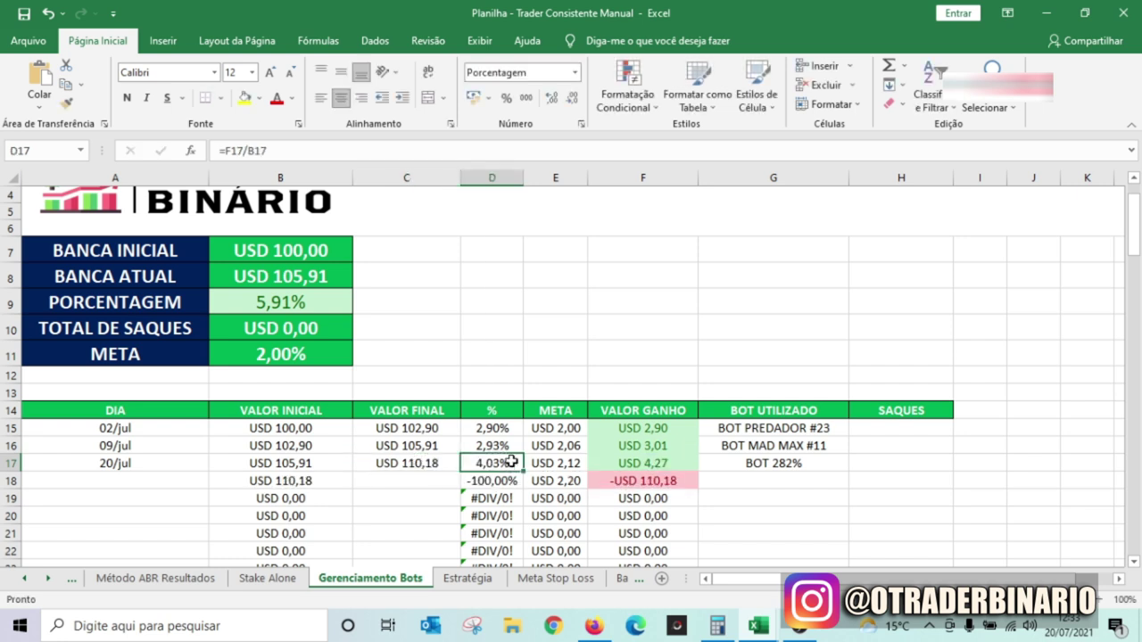
Update BANCA ATUAL to 110,18 in the Gerenciamento Bots summary
click(323, 286)
text(11)
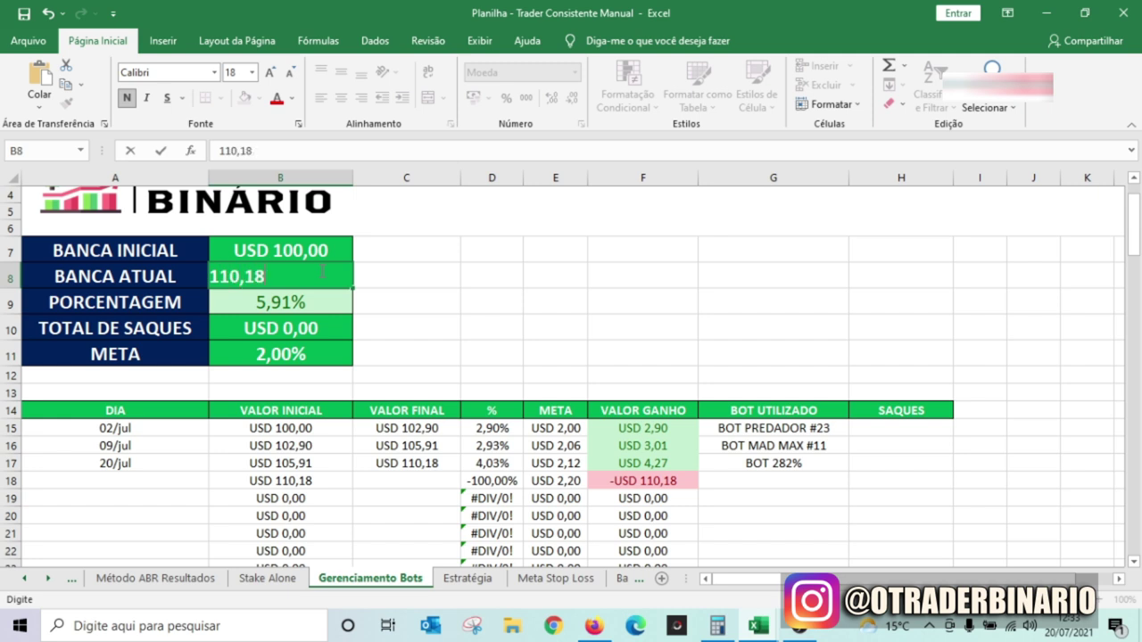
text(0,18)
click(516, 284)
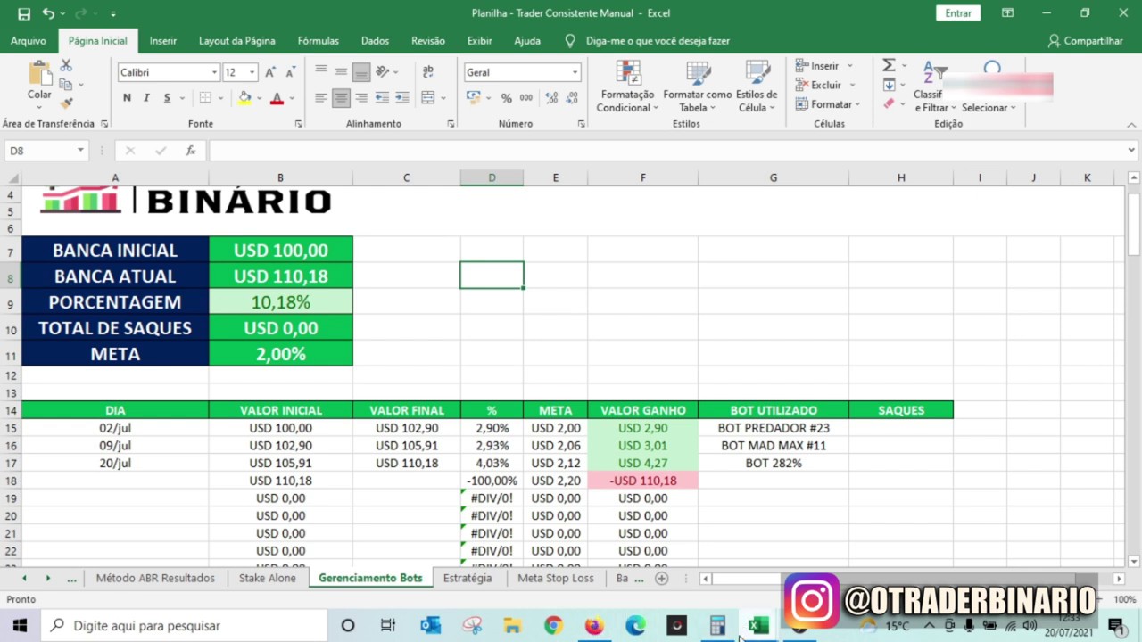
In the Deriv bot workspace in Firefox, set Aposta Inicial and Aposta ao Vencer to 1 and Expectativa de Lucro to 30
click(595, 626)
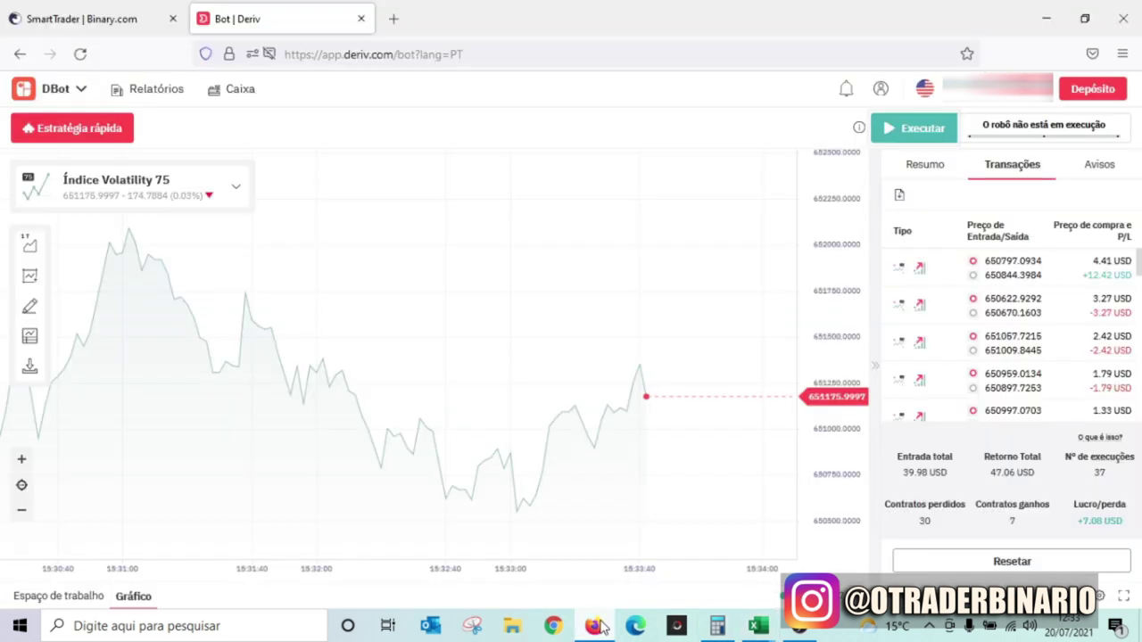
click(58, 596)
click(360, 500)
text(1)
click(382, 527)
text(10)
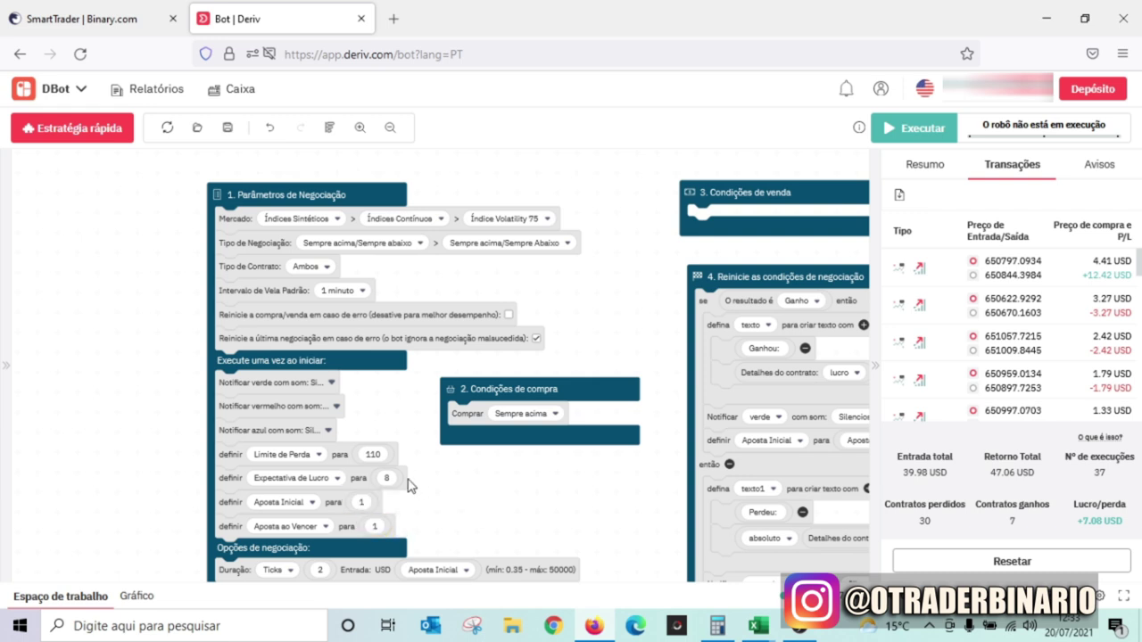
click(392, 482)
click(506, 480)
drag(629, 317, 474, 306)
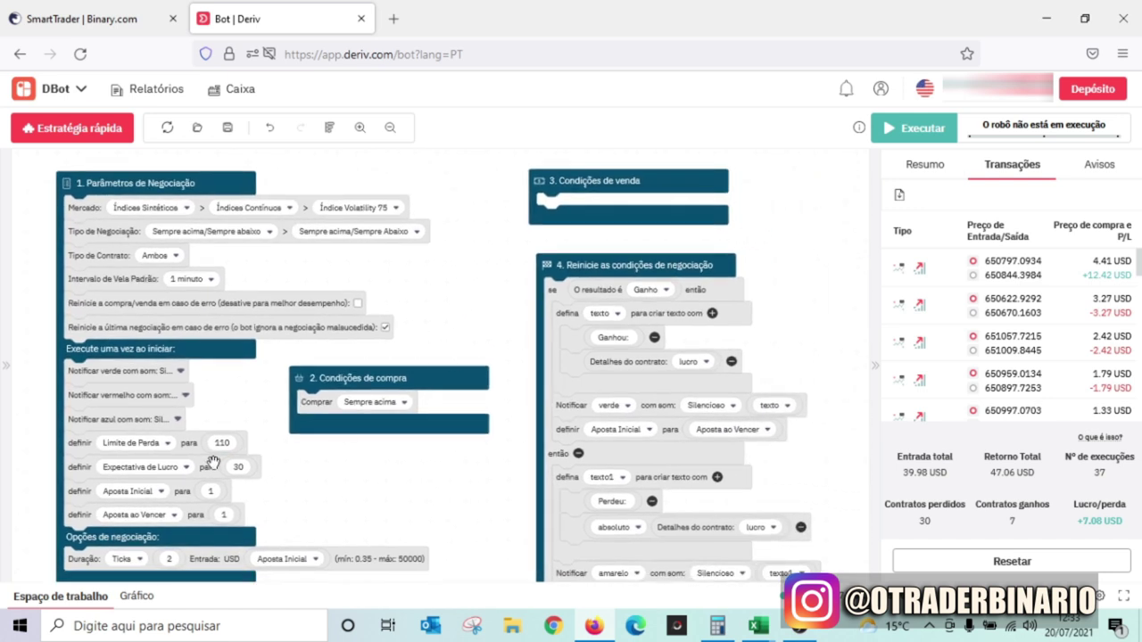
Set the loss multiplier of the block that changes Aposta Inicial after a lost contract to 0.4
scroll(822, 429, down, 2)
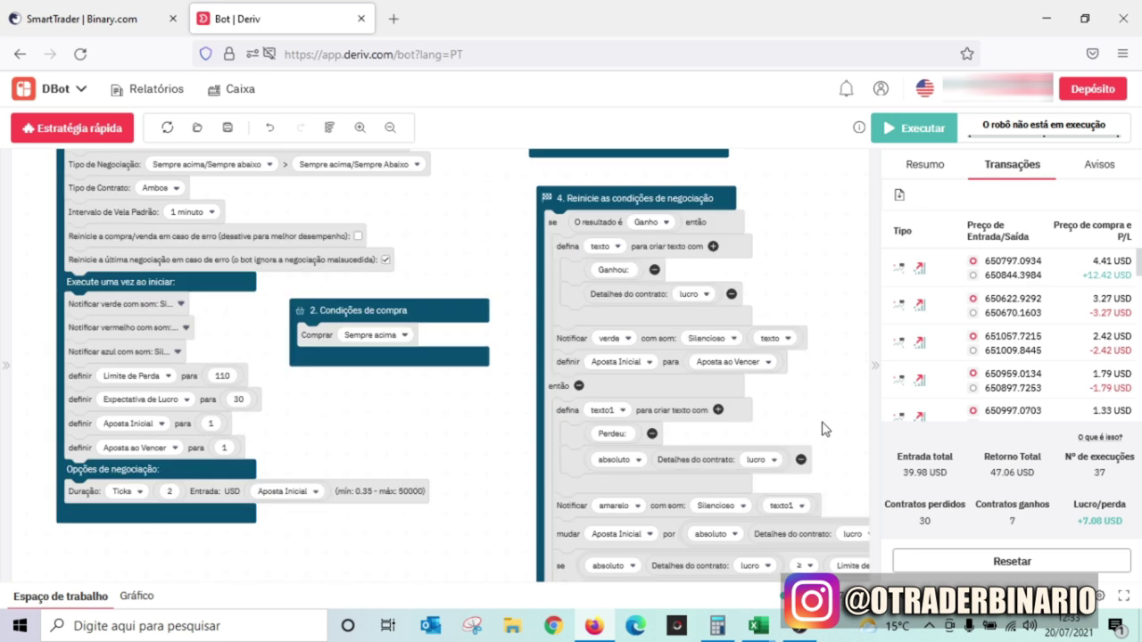
scroll(845, 486, down, 4)
scroll(870, 406, right, 3)
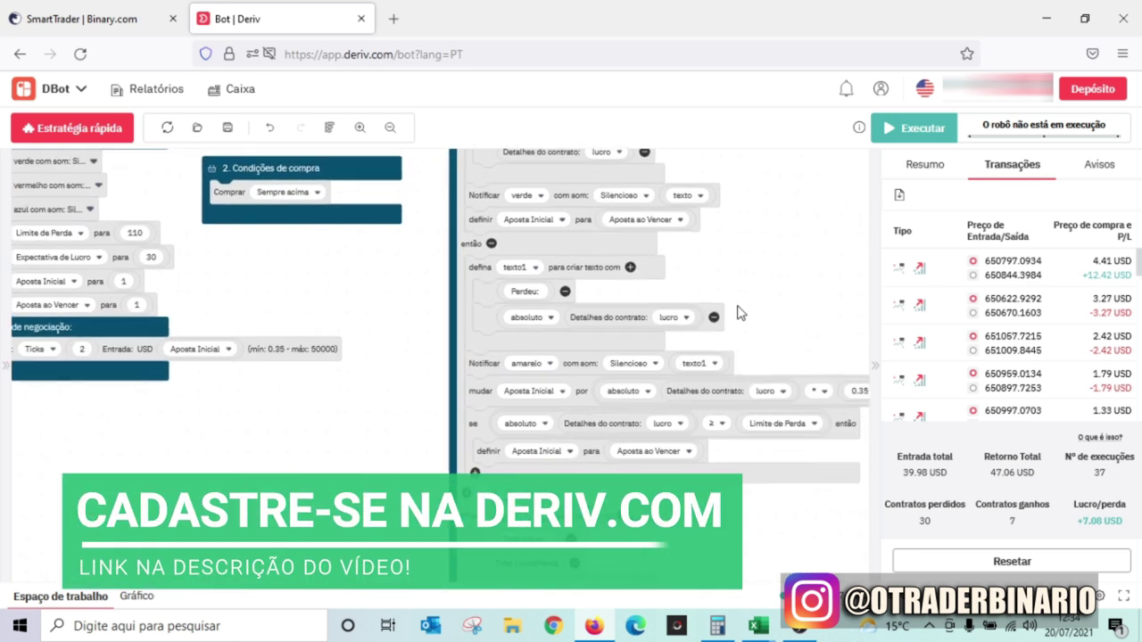
click(840, 390)
text(0.4)
click(829, 332)
scroll(385, 337, left, 2)
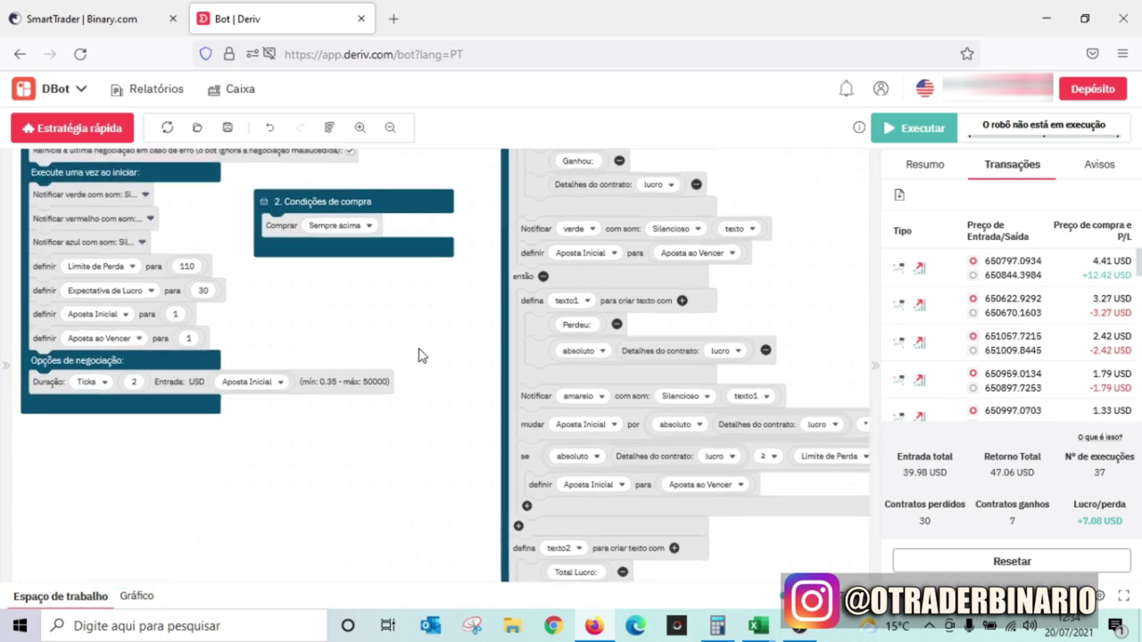
scroll(420, 352, up, 3)
Examine the Índice Volatility 75 chart over a longer period and compare it with the Índice Volatility 10 chart
click(138, 596)
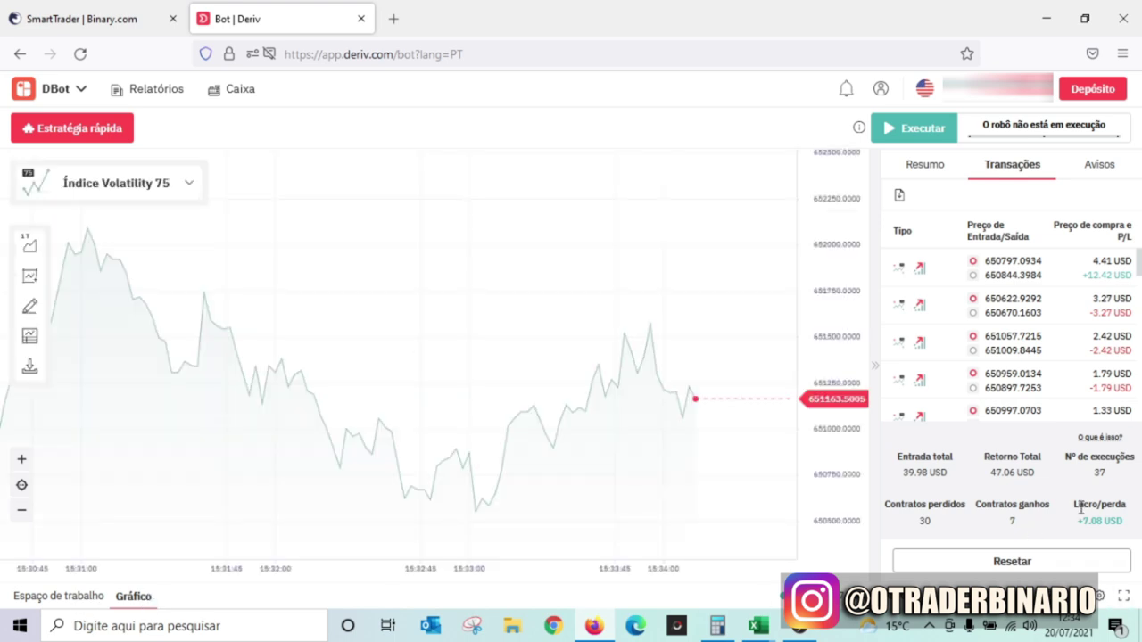
scroll(607, 401, down, 5)
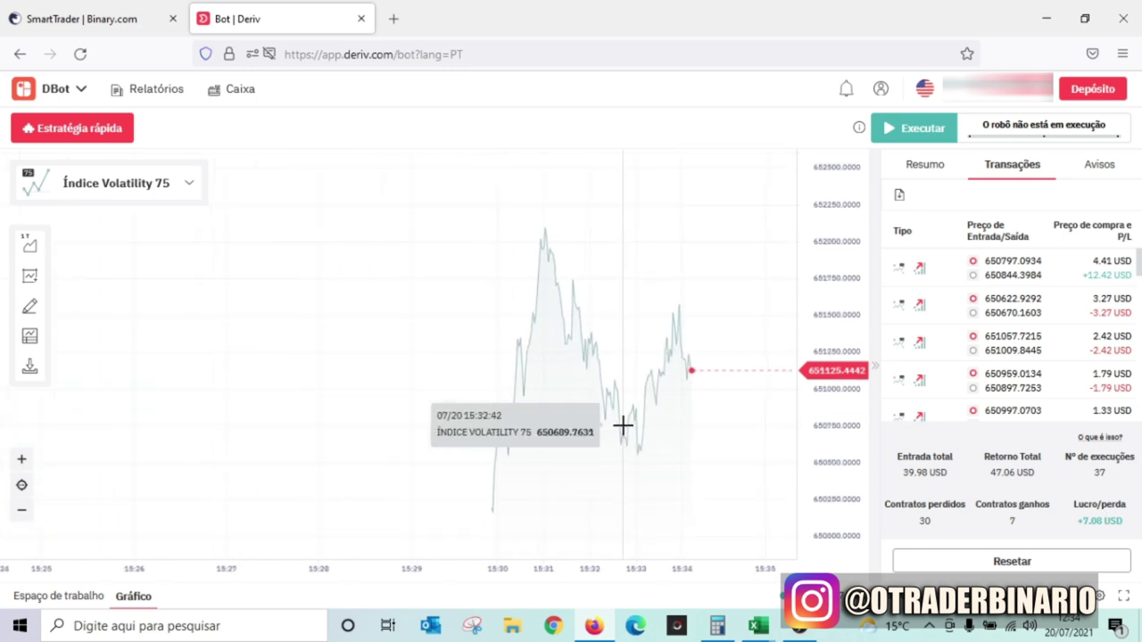
scroll(629, 420, down, 5)
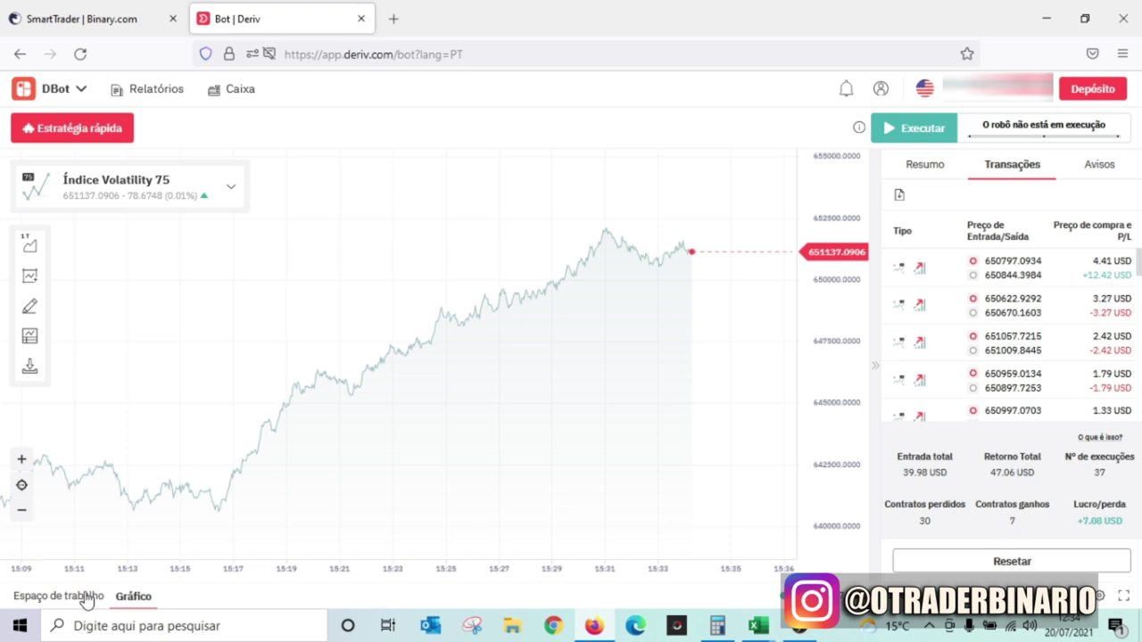
click(182, 198)
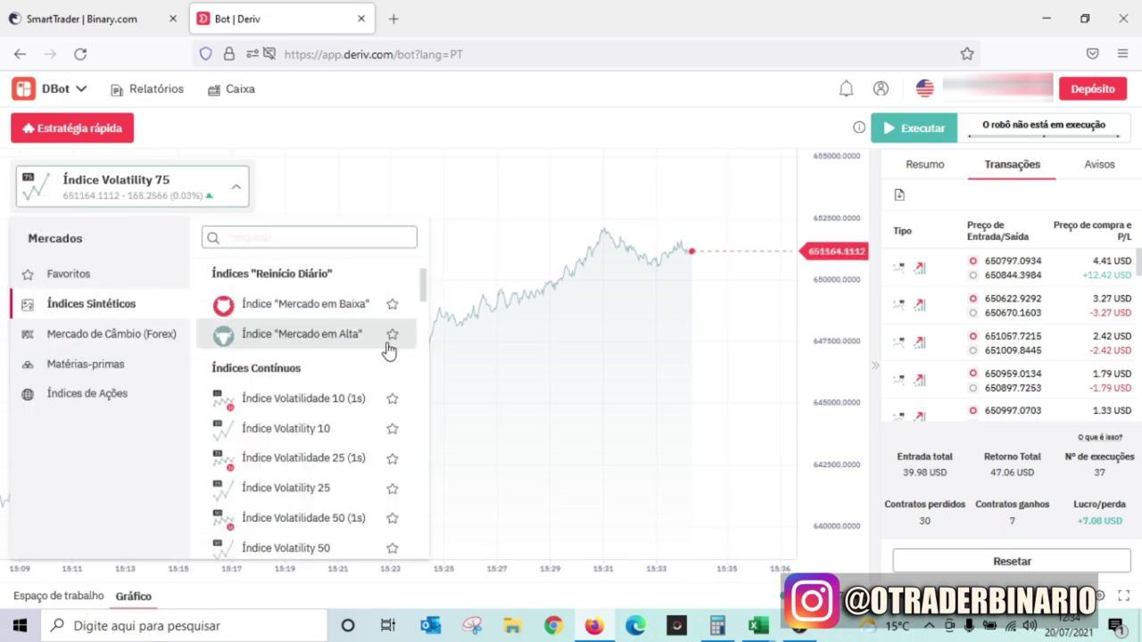
click(323, 431)
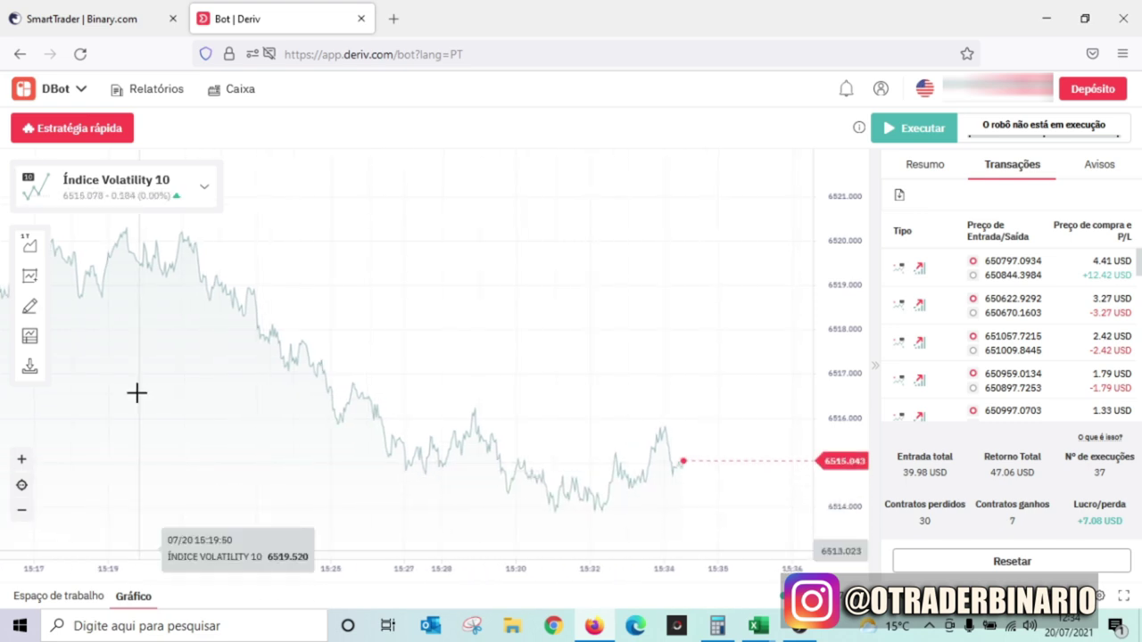
click(166, 188)
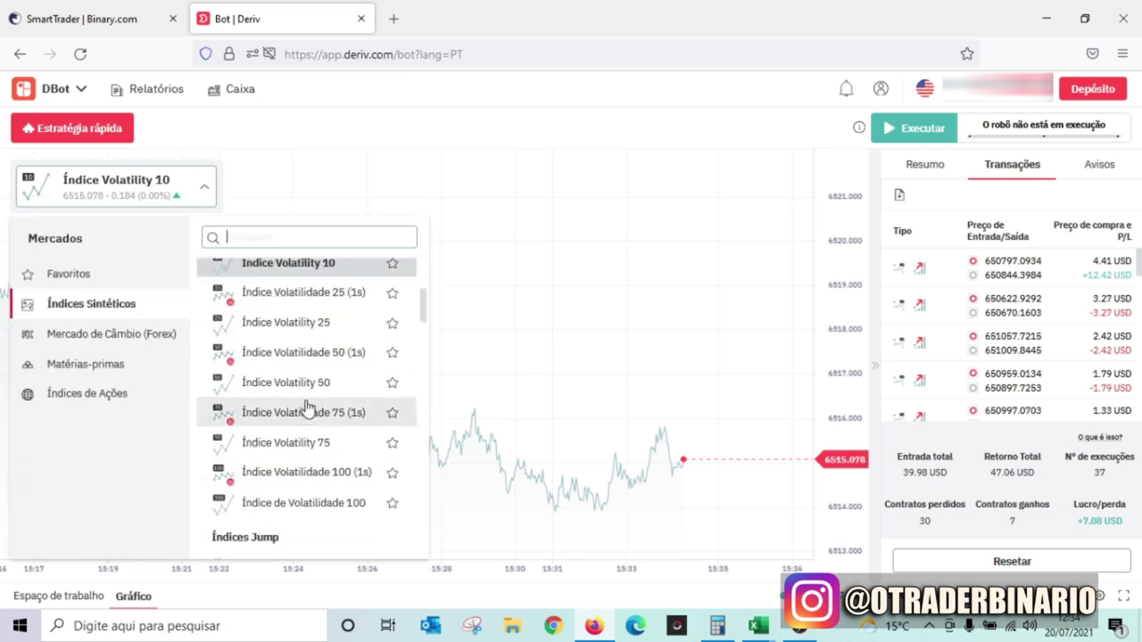
click(324, 442)
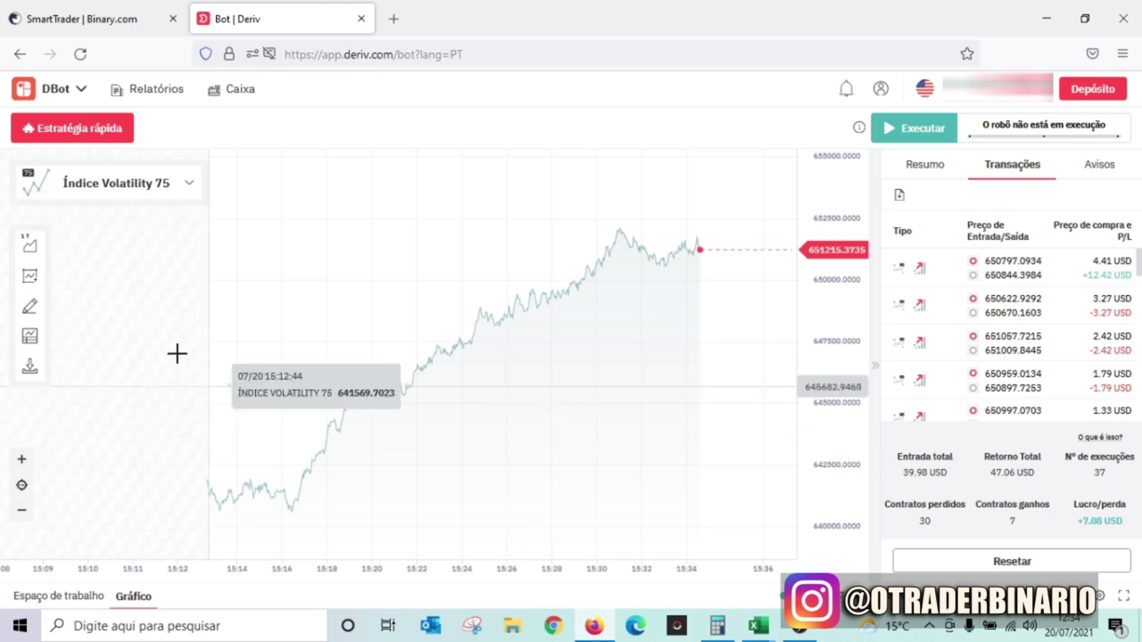
Check the charts of Índice Volatilidade 100 (1s), Índice de Volatilidade 100, Índice Volatilidade 10 (1s) and Índice Volatility 10
click(155, 205)
scroll(319, 438, down, 3)
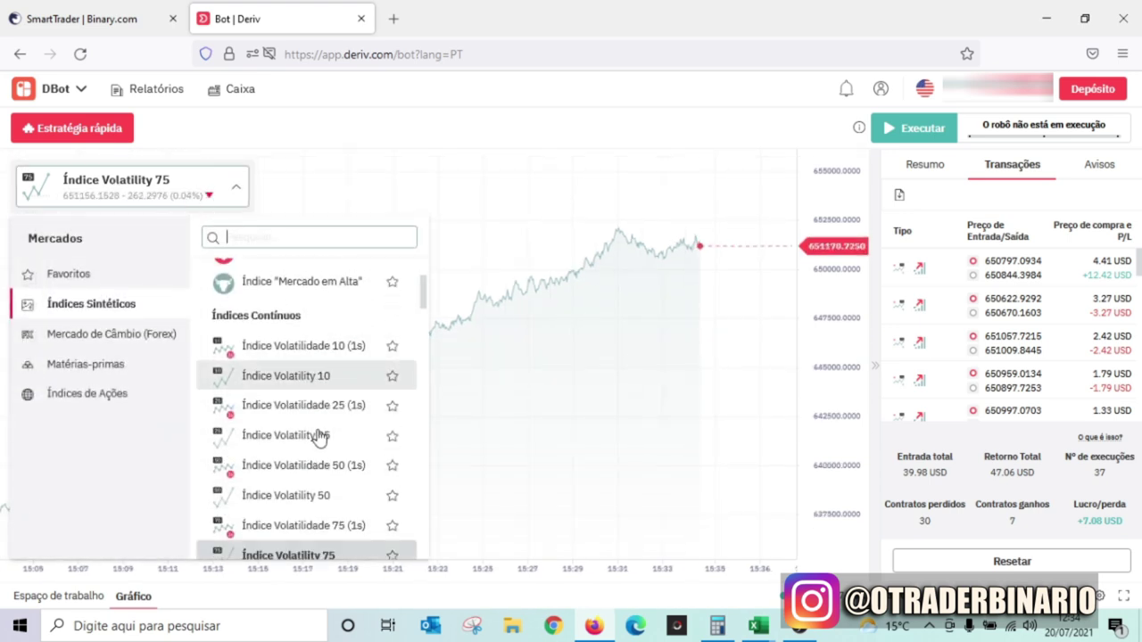
click(331, 528)
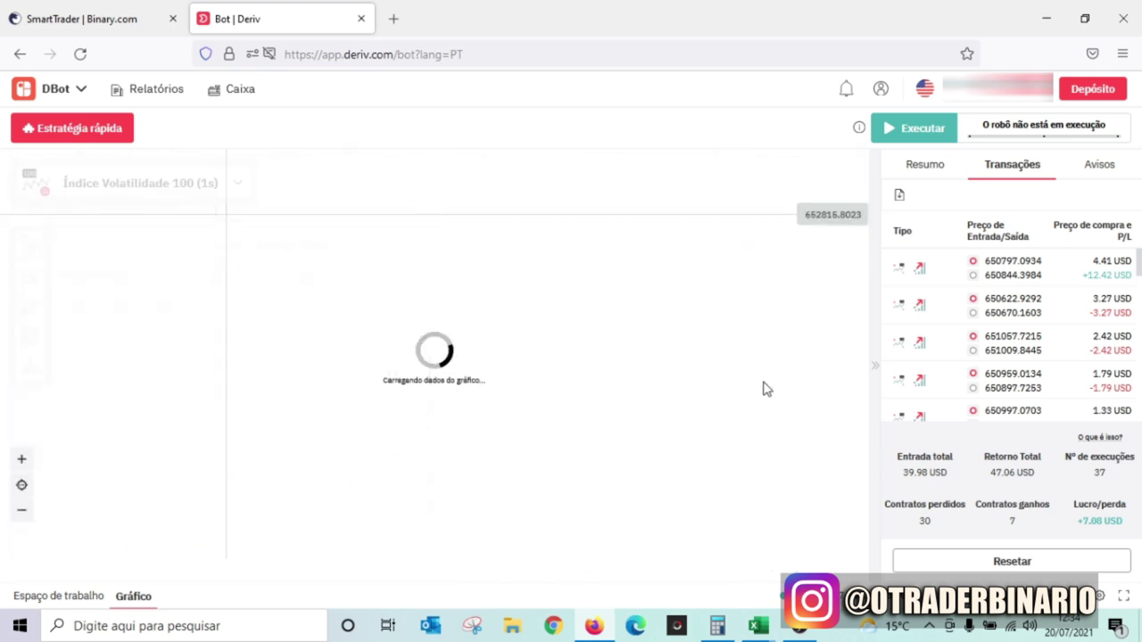
click(134, 183)
scroll(321, 411, down, 2)
scroll(321, 413, down, 3)
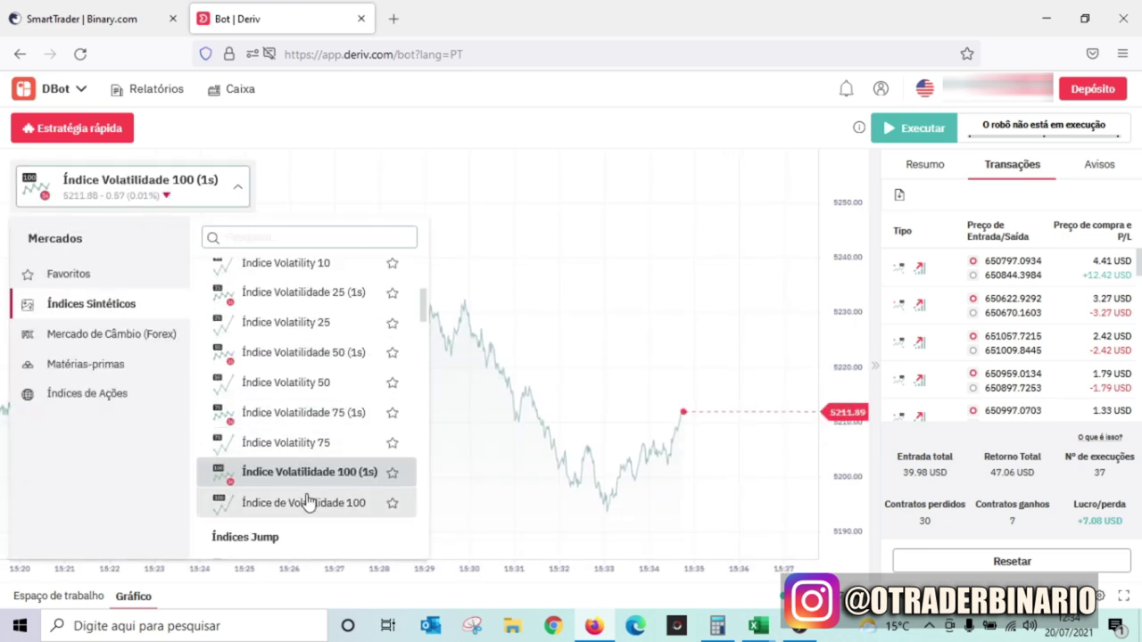
click(306, 499)
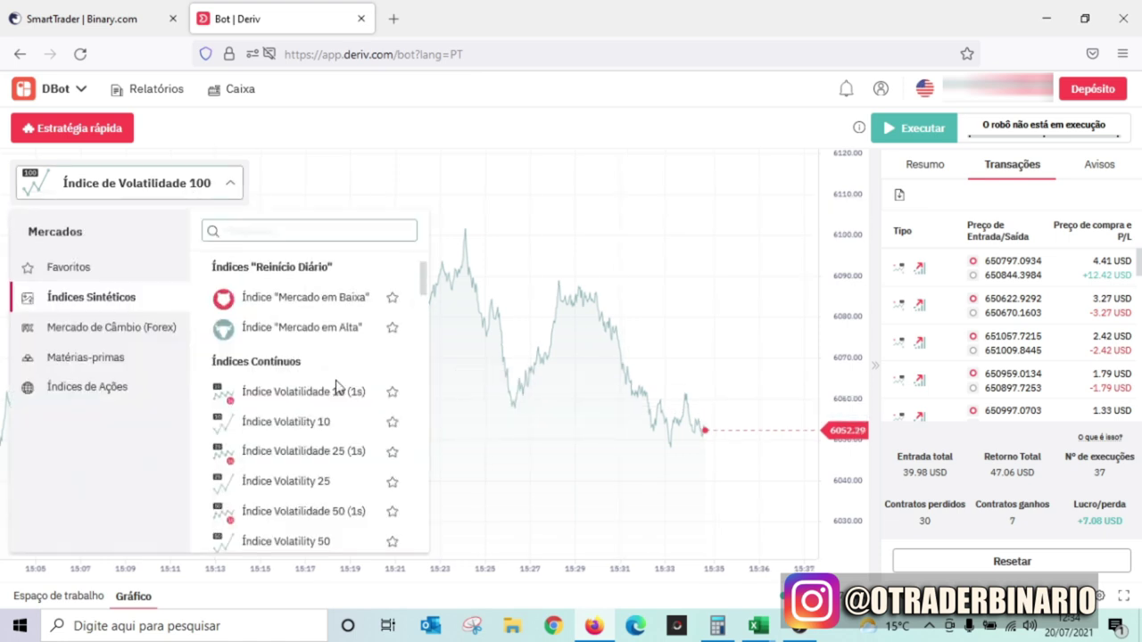
click(330, 407)
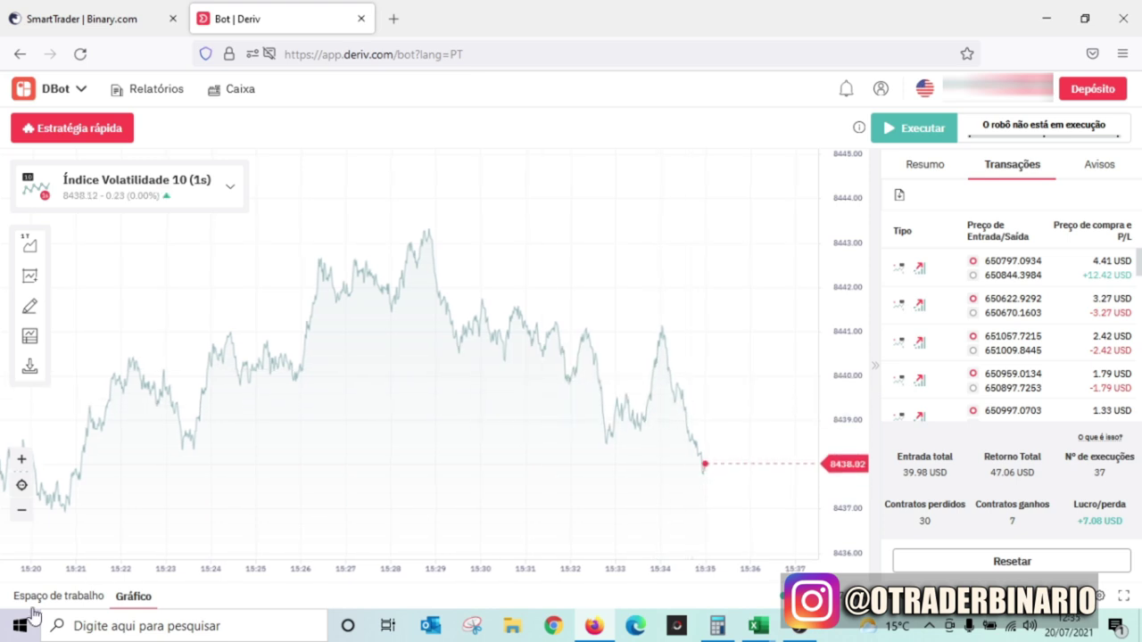
click(161, 188)
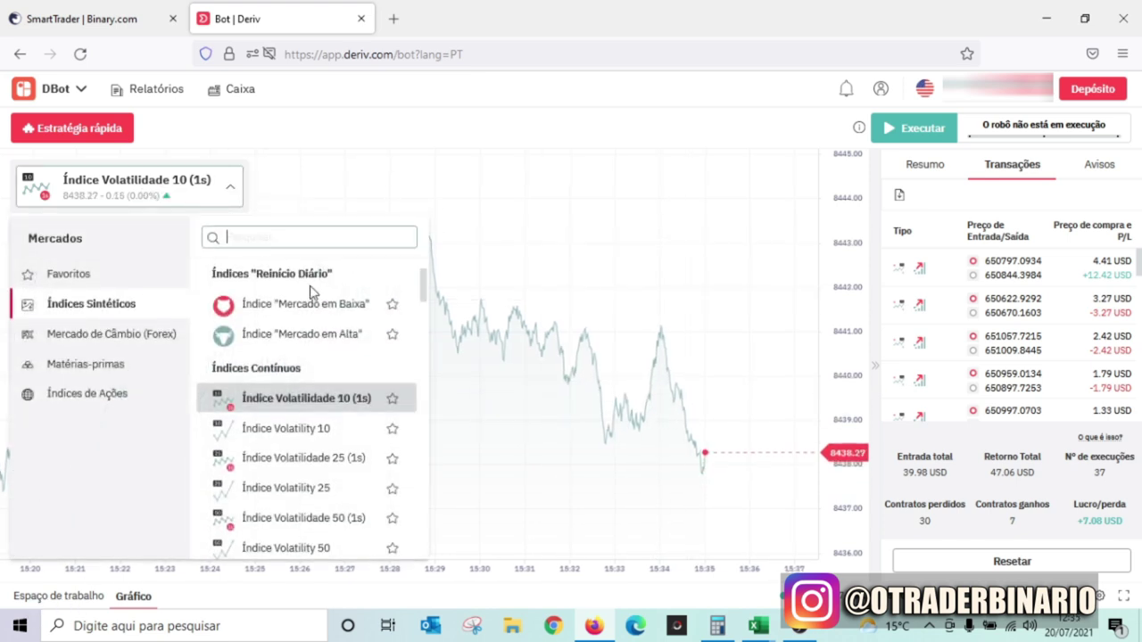
click(296, 431)
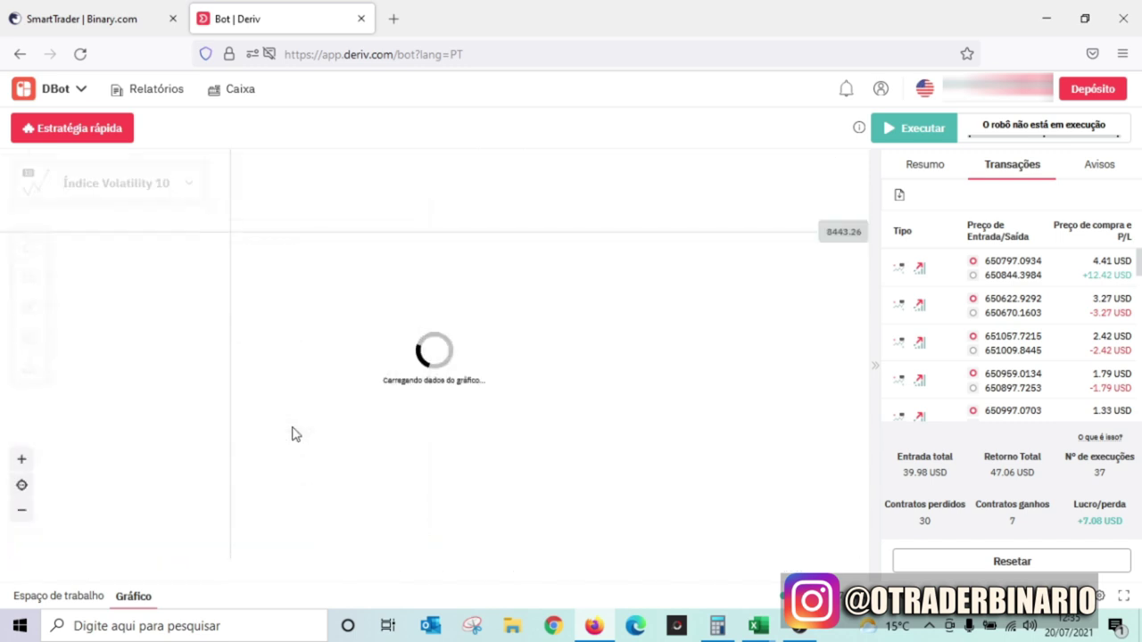
Recheck the bot's parameters, return the chart to Índice Volatility 75 and run the bot
click(92, 595)
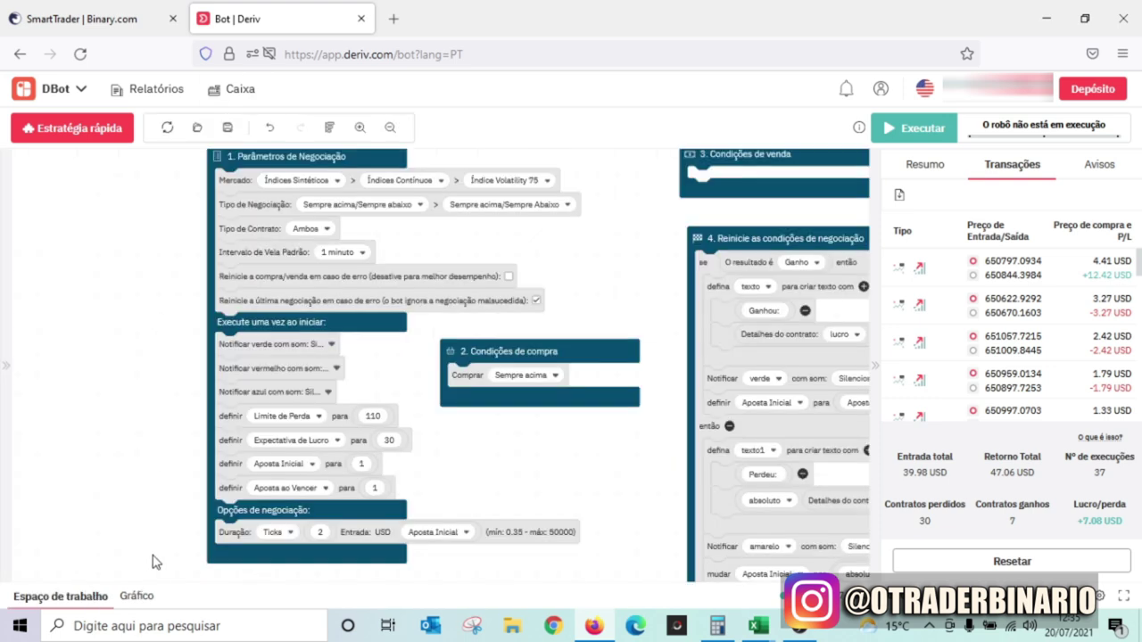
click(136, 596)
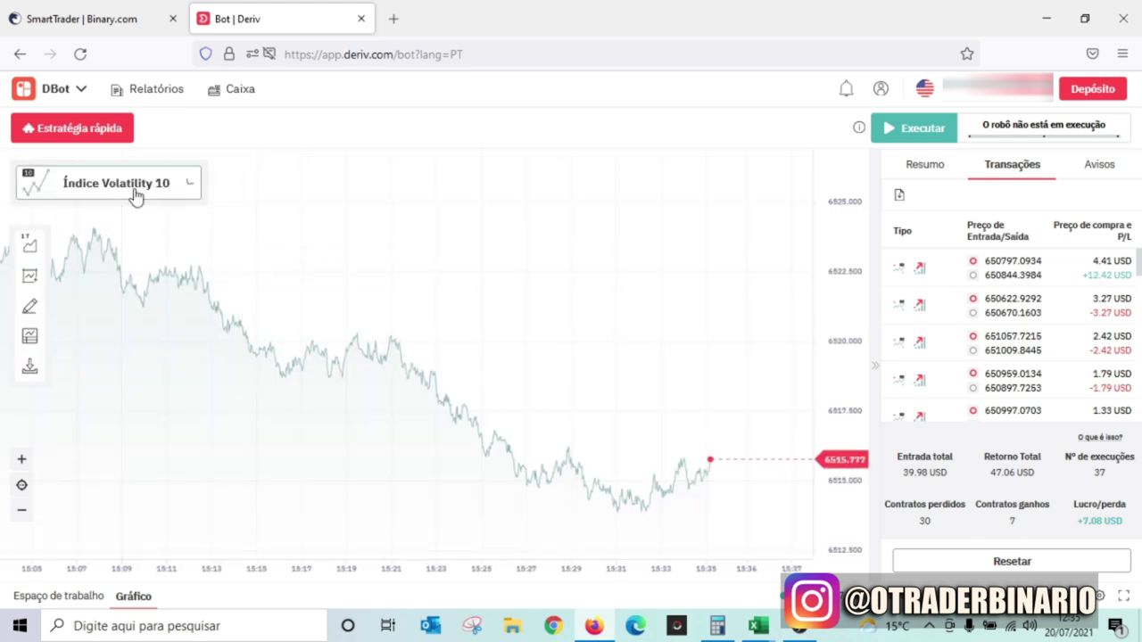
click(135, 192)
scroll(375, 469, down, 3)
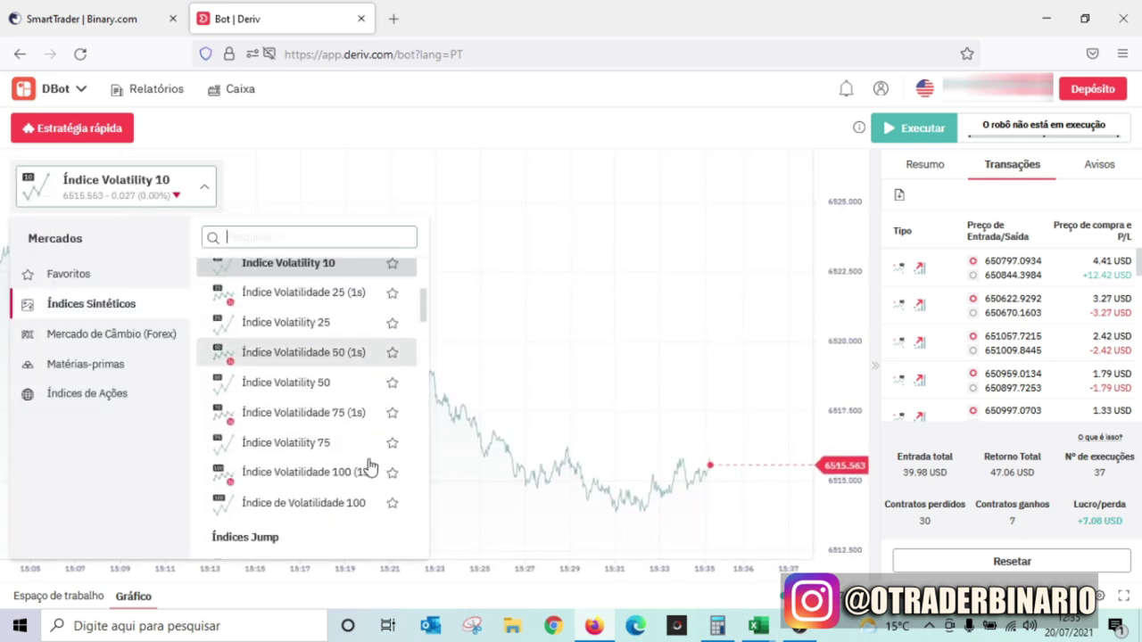
click(312, 444)
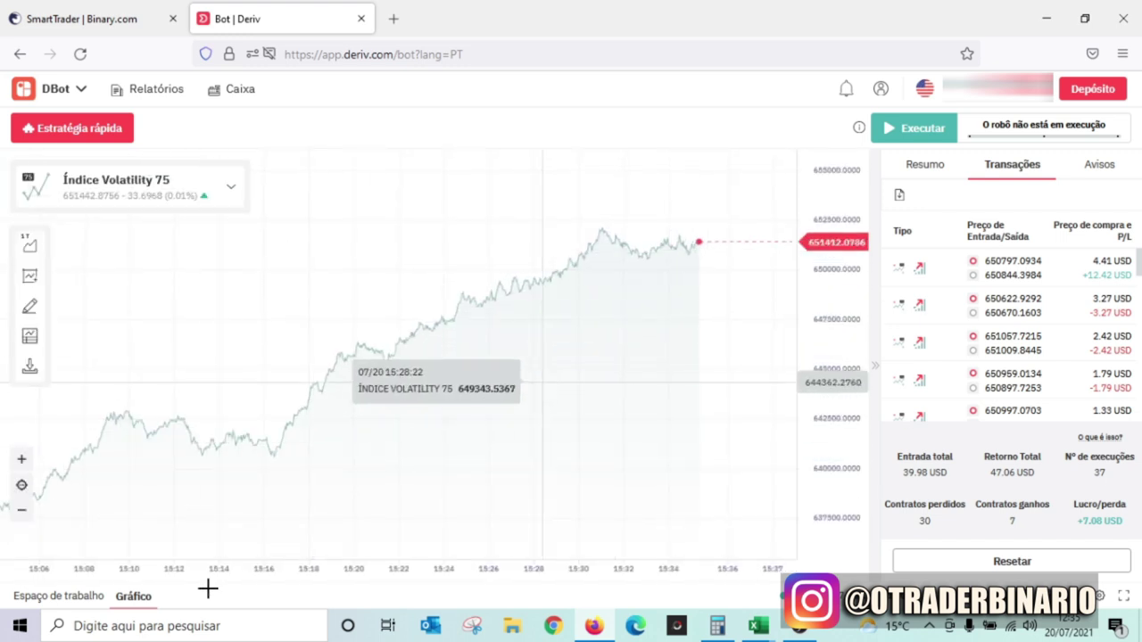
click(58, 597)
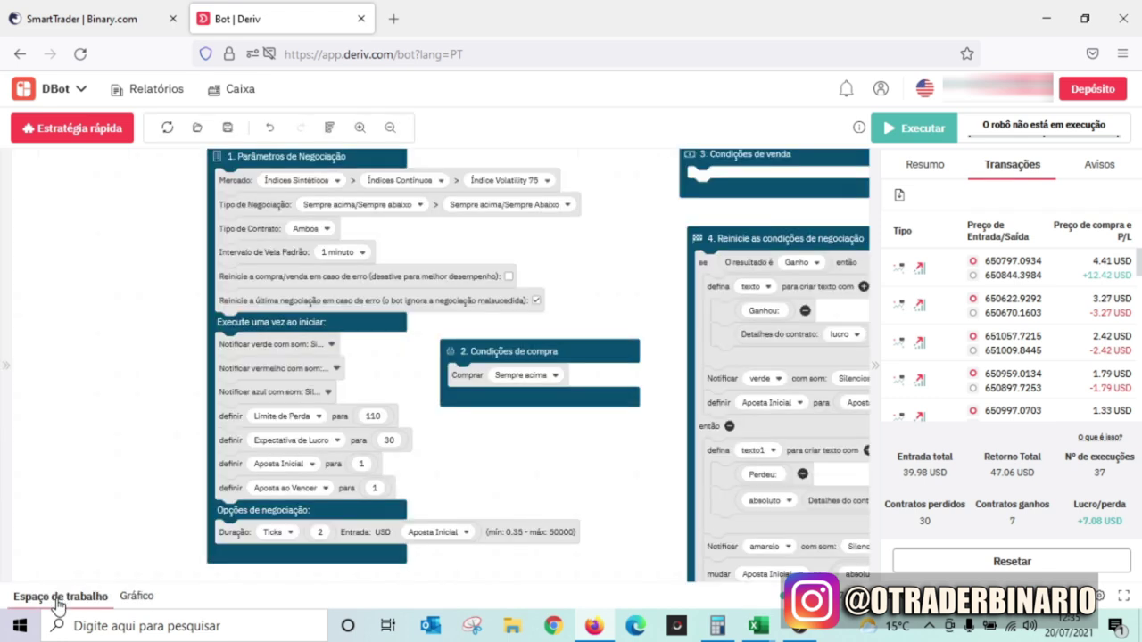
click(137, 597)
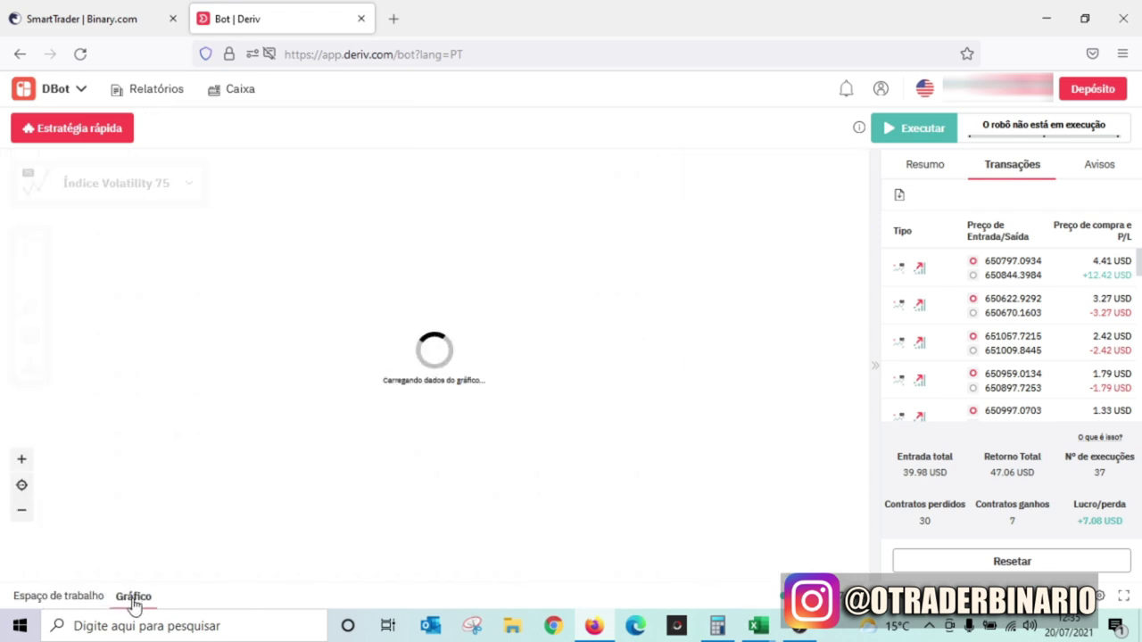
click(934, 134)
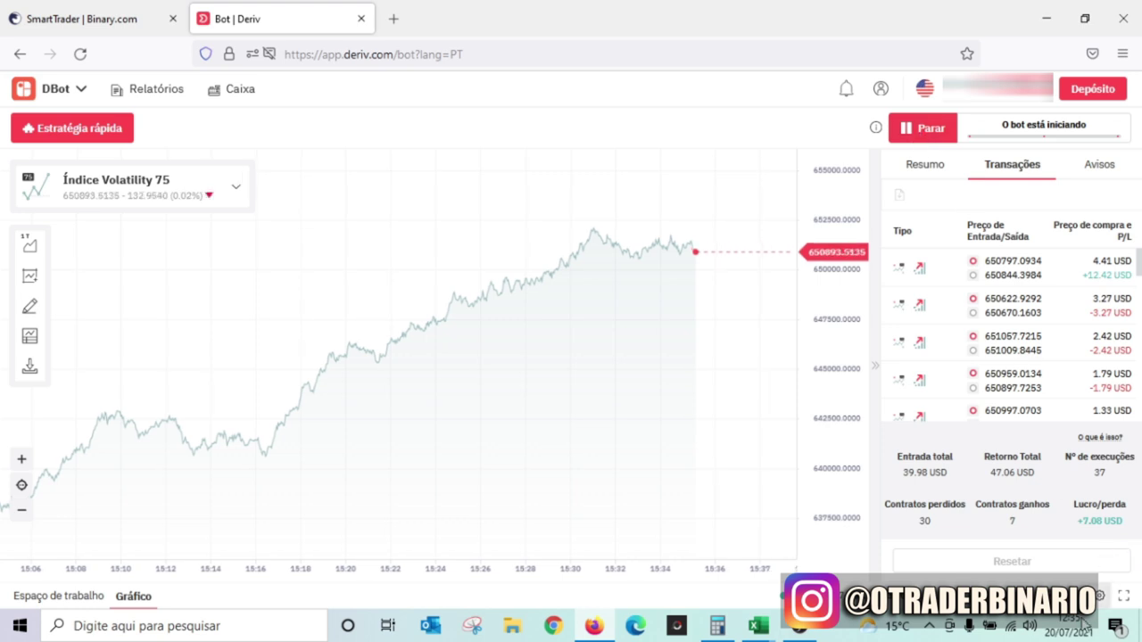
In the Calculadora Martingale sheet of the ALUNOS workbook, set STAKE INICIAL to 1 and FATOR MARTINGALE to 1,4
mouse_move(760, 630)
click(667, 551)
scroll(288, 268, up, 5)
click(332, 315)
text(1)
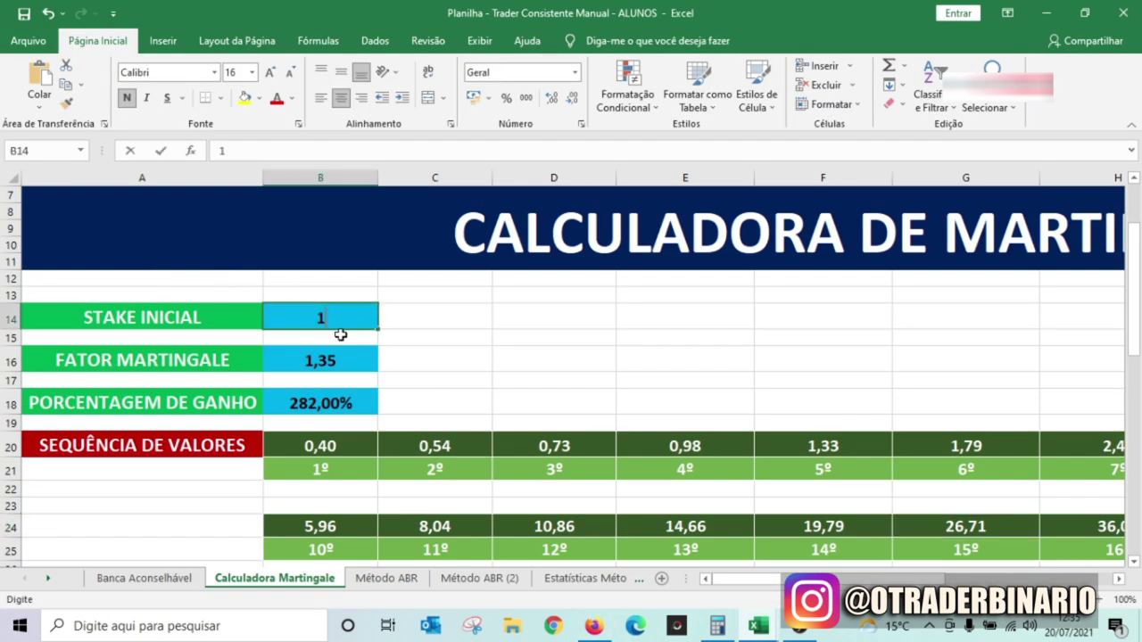
click(341, 361)
text(1,)
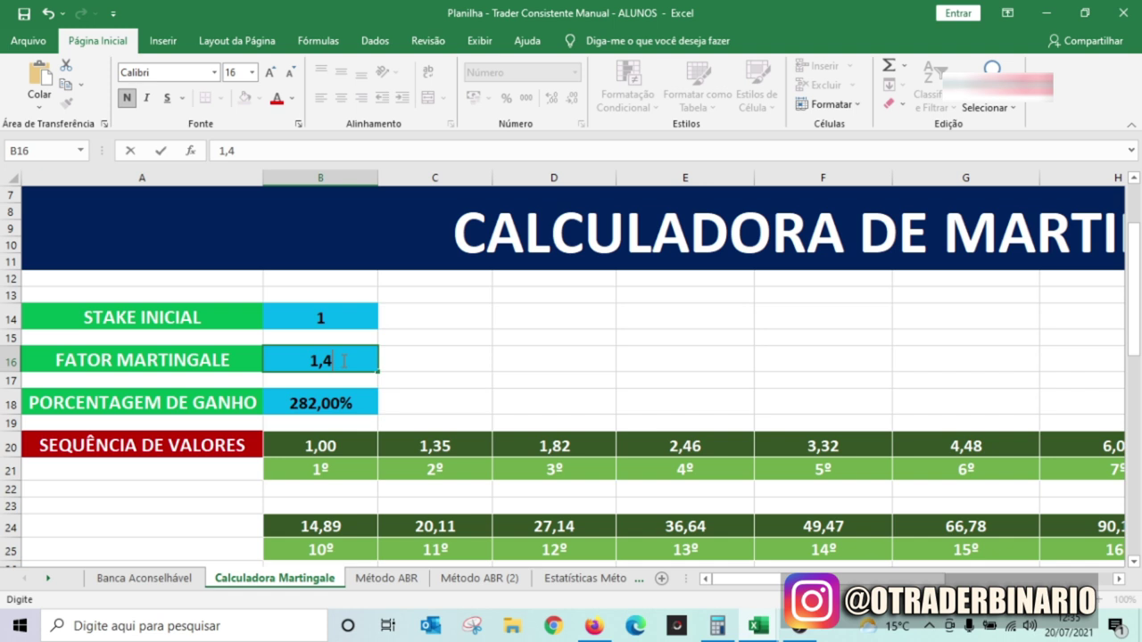
text(4)
click(569, 360)
Review the recalculated martingale sequences up to the 18º entry, comparing them with the running bot's transactions in Firefox
scroll(643, 448, down, 5)
drag(744, 579, 907, 541)
scroll(885, 580, down, 2)
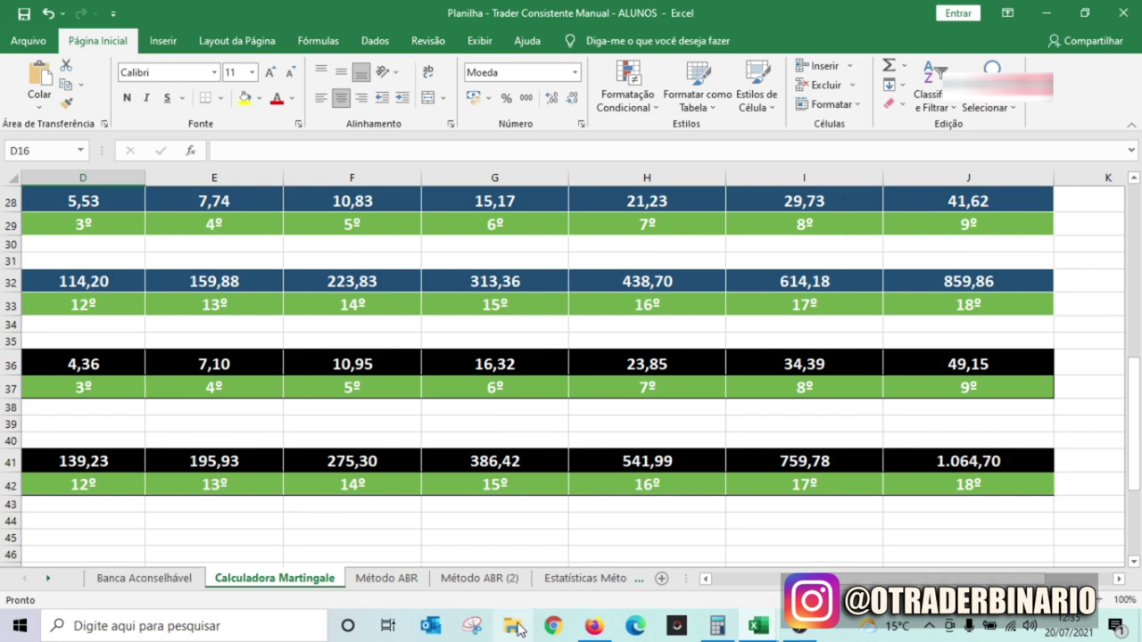
click(594, 627)
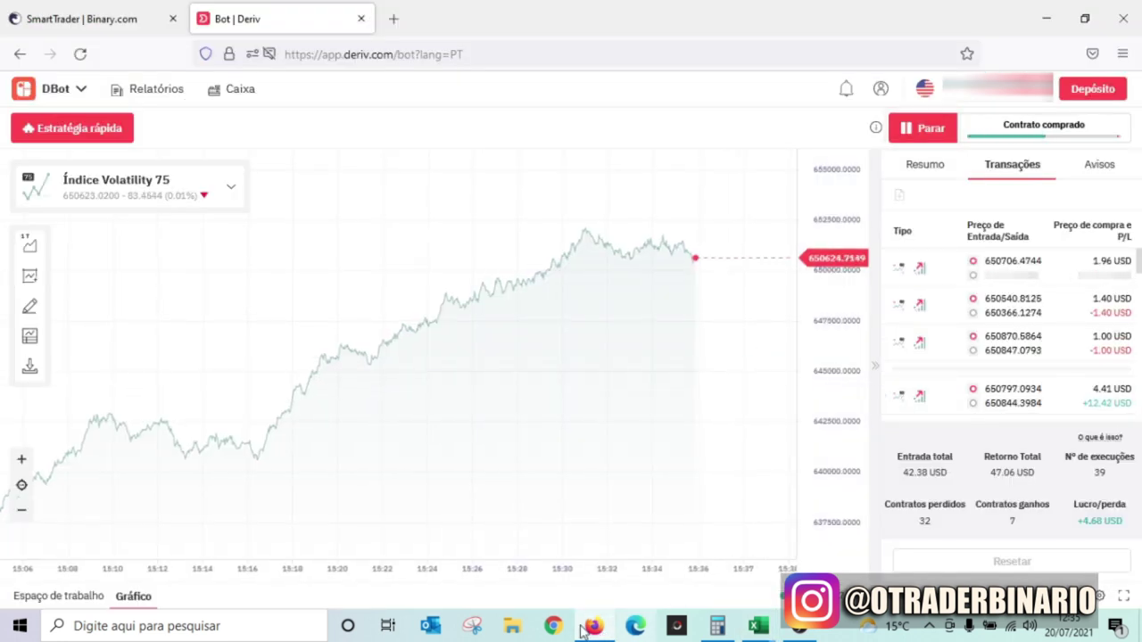
click(758, 627)
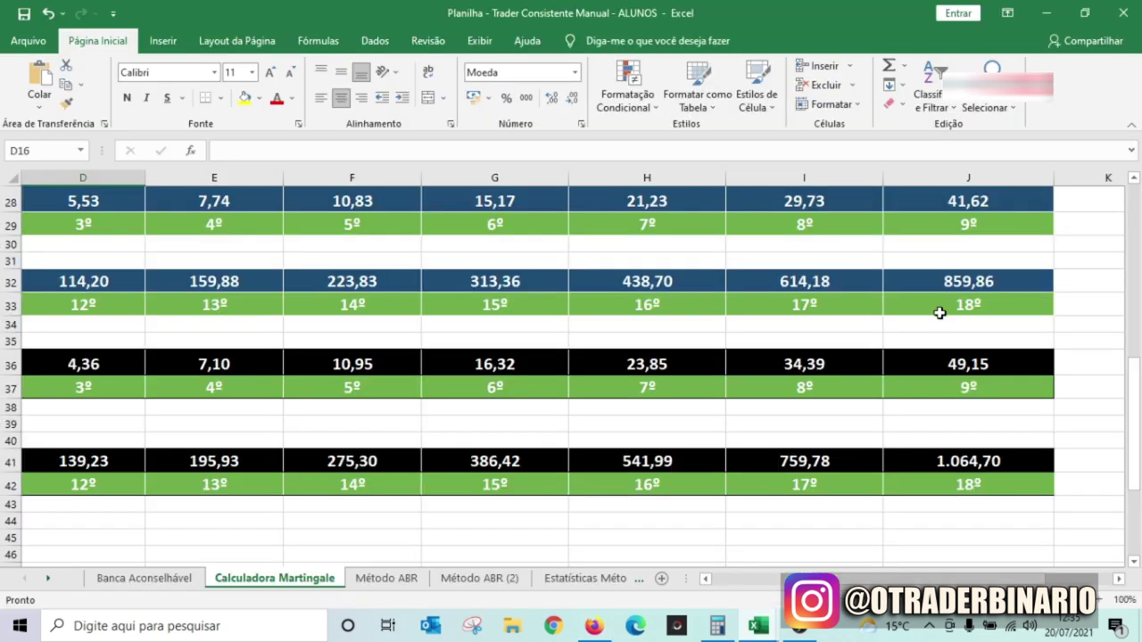
scroll(939, 312, up, 2)
click(980, 398)
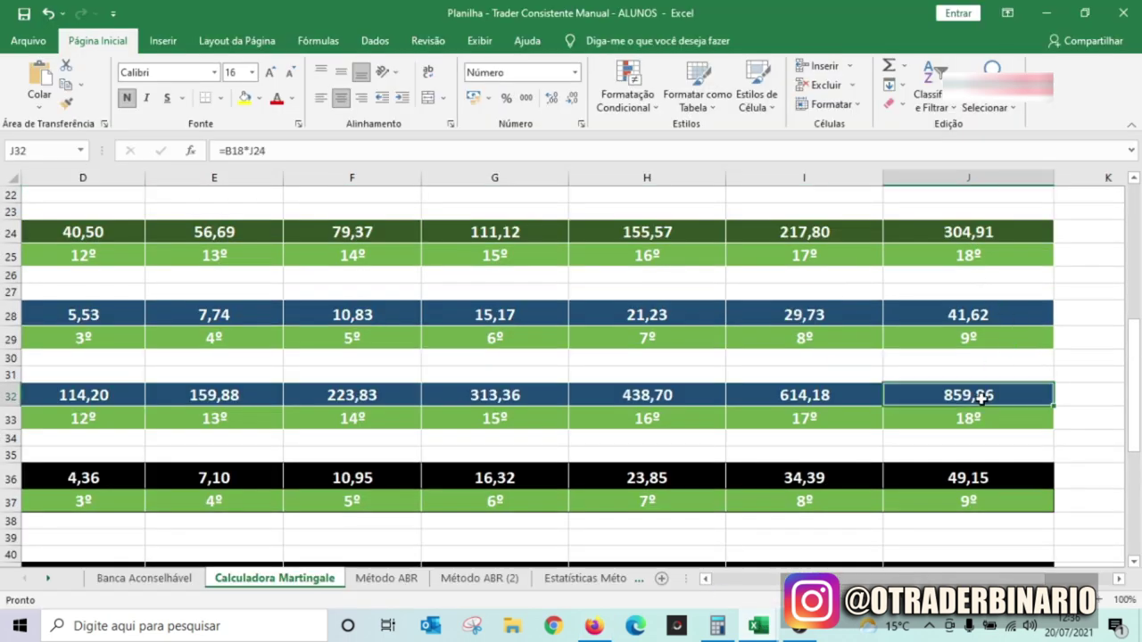
Return to the Deriv bot, watch the recent Índice Volatility 75 movement and stop the bot after its winning contract
click(593, 626)
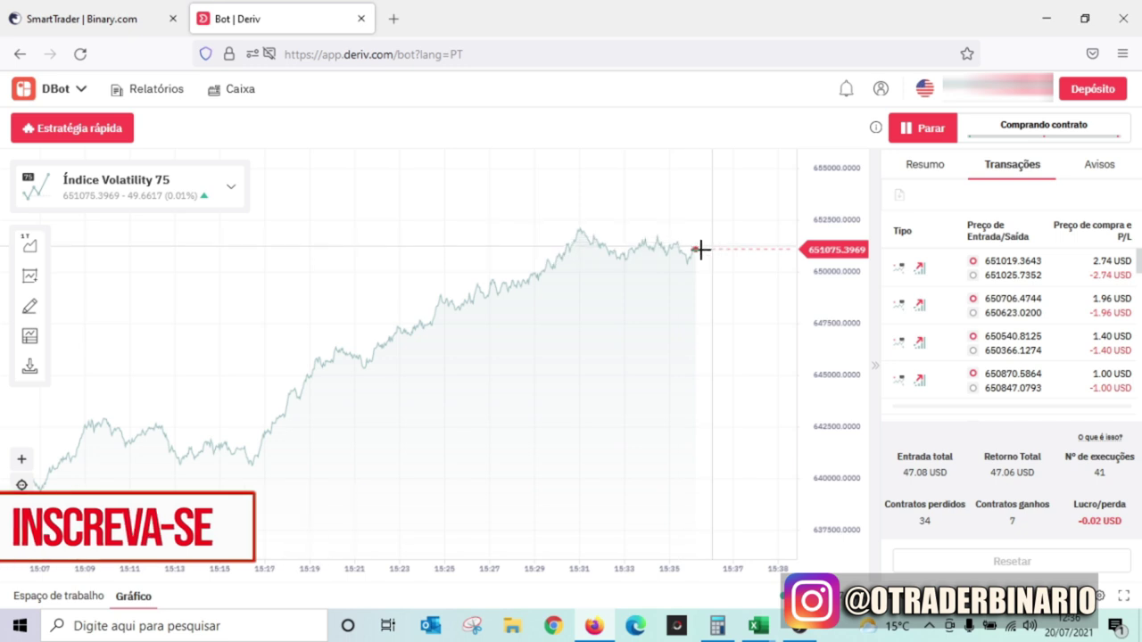
scroll(757, 285, up, 5)
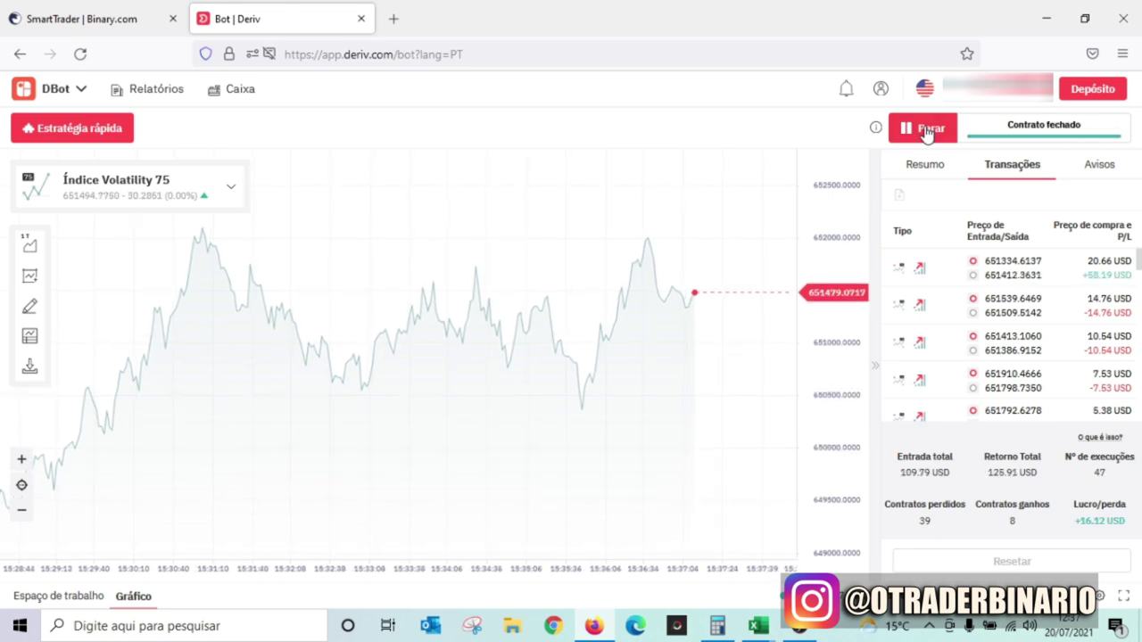
click(928, 130)
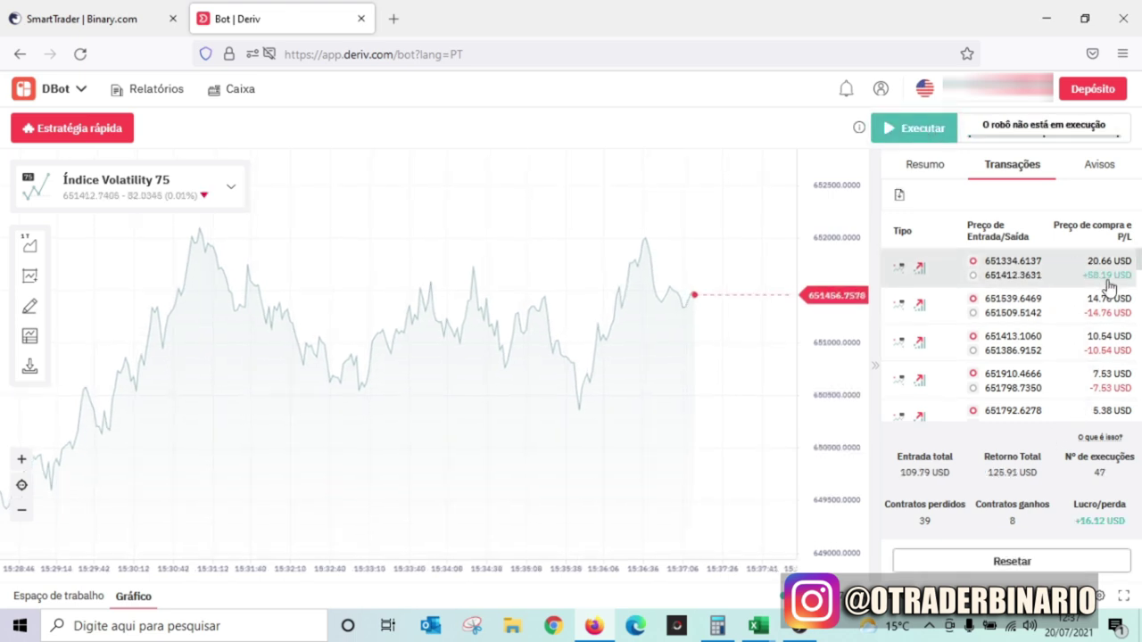